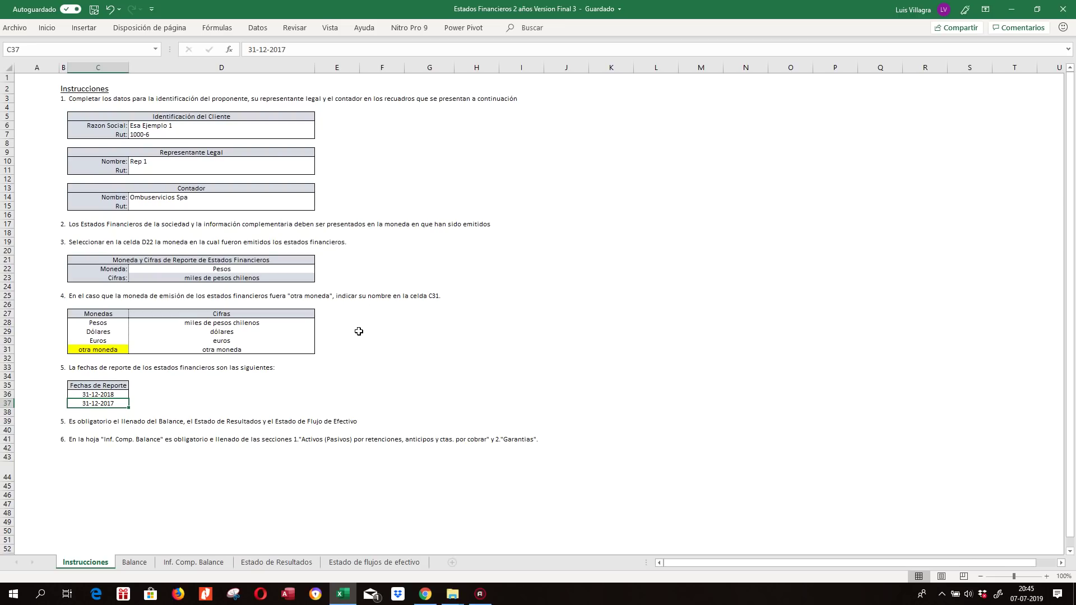
Look through the Balance, Inf. Comp. Balance, Estado de Resultados and Estado de flujos de efectivo sheets in turn.
{"action": "left_click", "coordinate": [134, 562]}
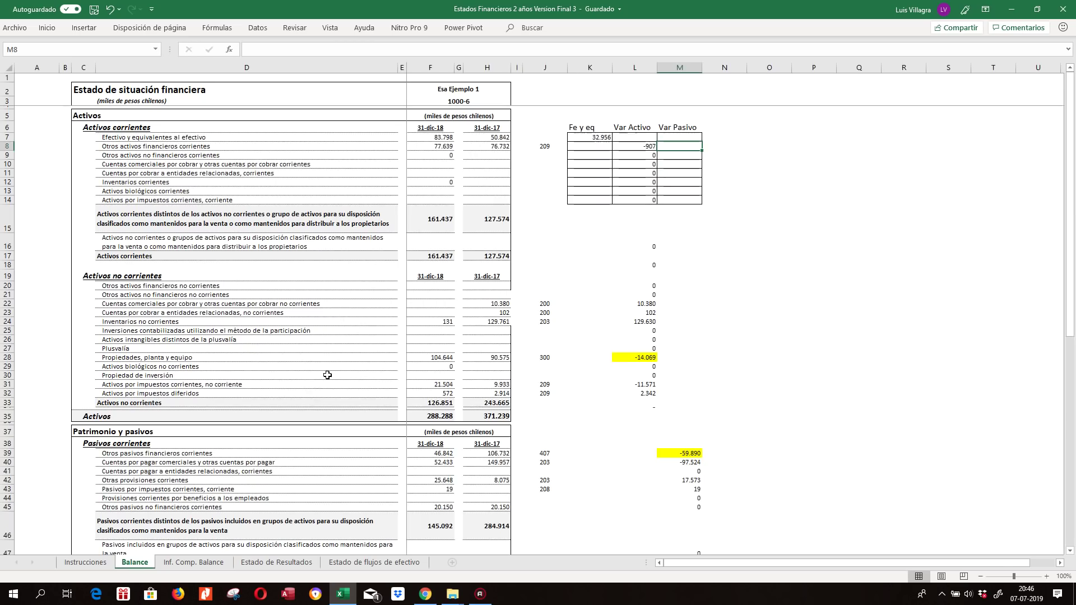
{"action": "scroll", "coordinate": [277, 266], "scroll_direction": "down", "scroll_amount": 10}
{"action": "scroll", "coordinate": [277, 266], "scroll_direction": "up", "scroll_amount": 10}
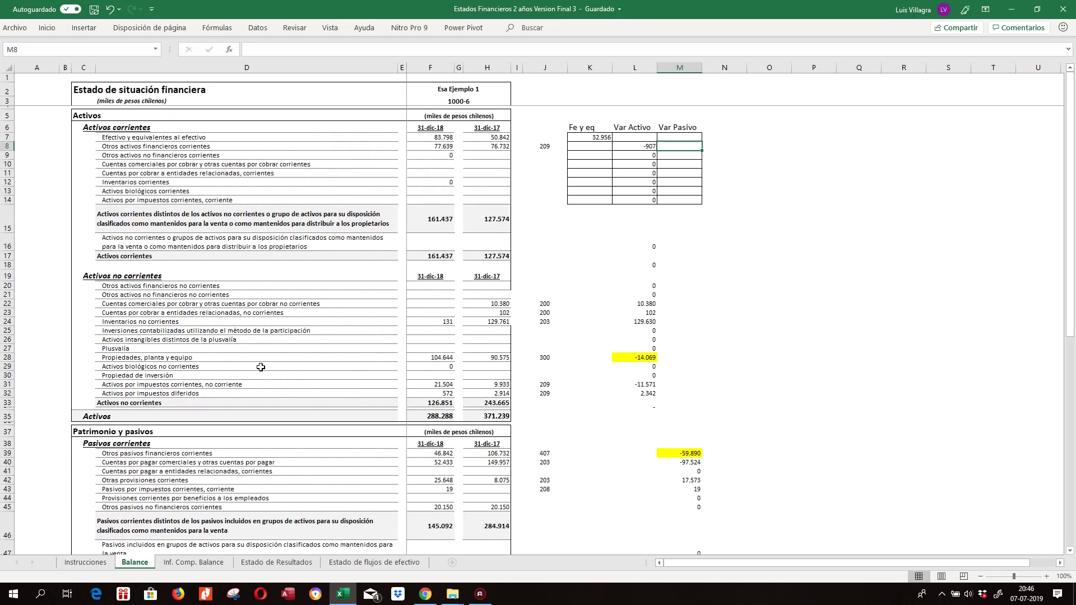
{"action": "left_click", "coordinate": [212, 564]}
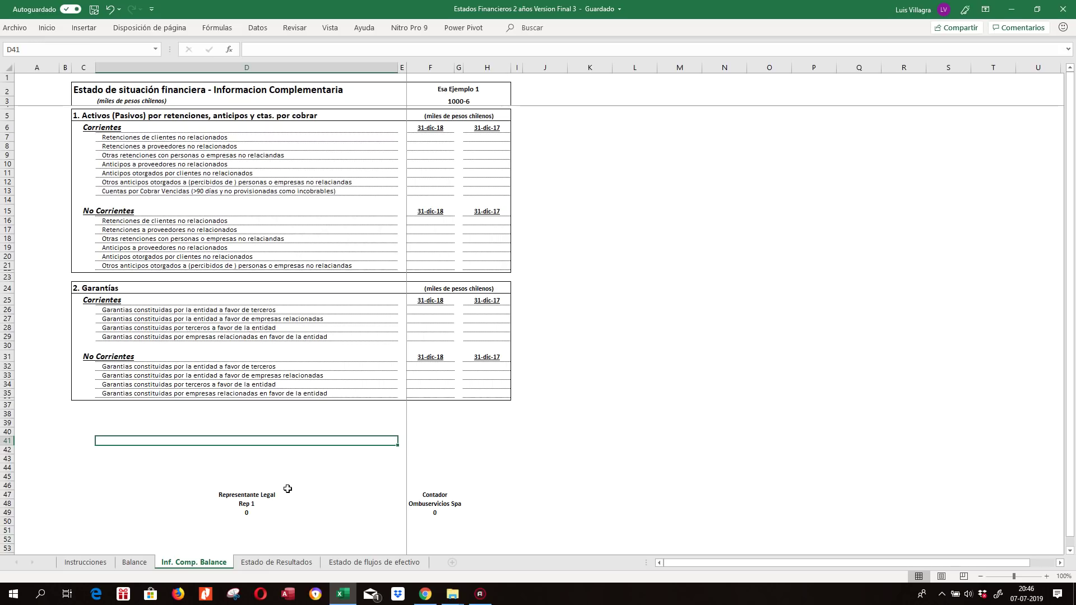
{"action": "left_click", "coordinate": [277, 563]}
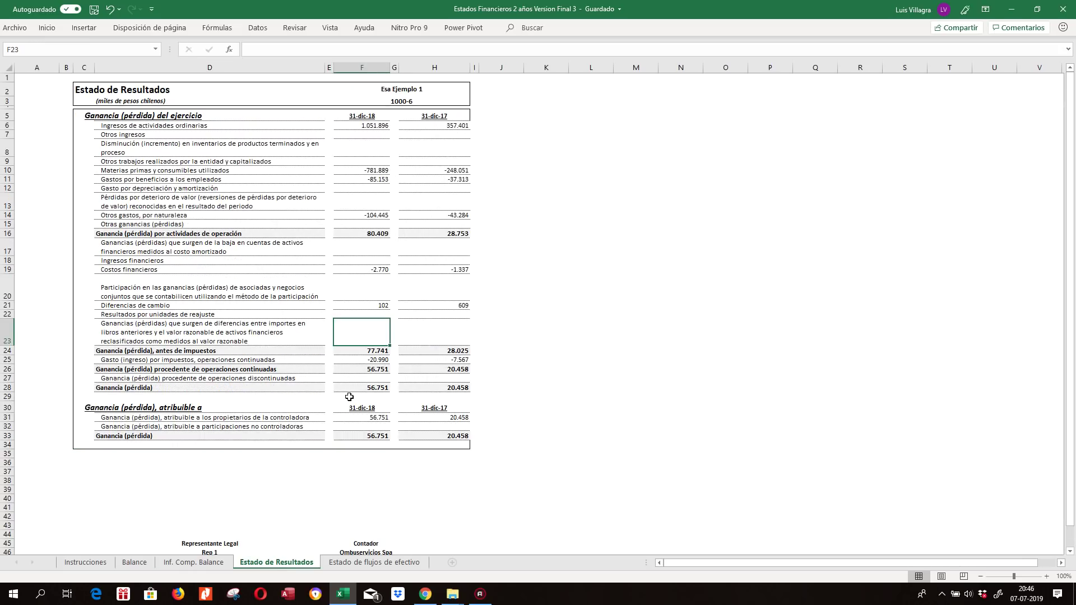
{"action": "left_click", "coordinate": [374, 562]}
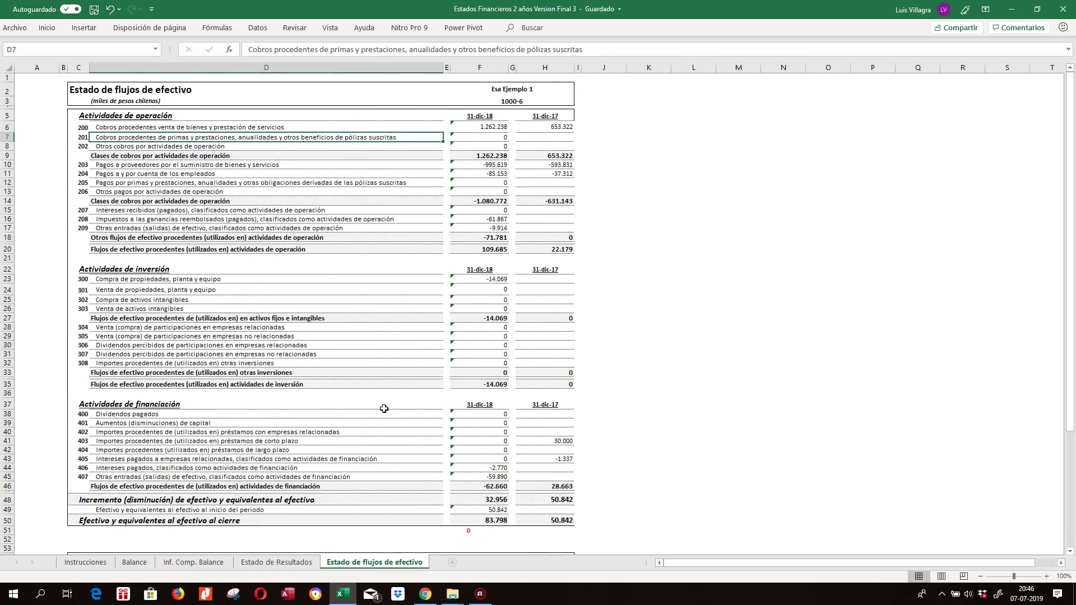
Return to the Balance sheet and review the complementary information, income statement and cash flow sheets once more.
{"action": "left_click", "coordinate": [136, 562]}
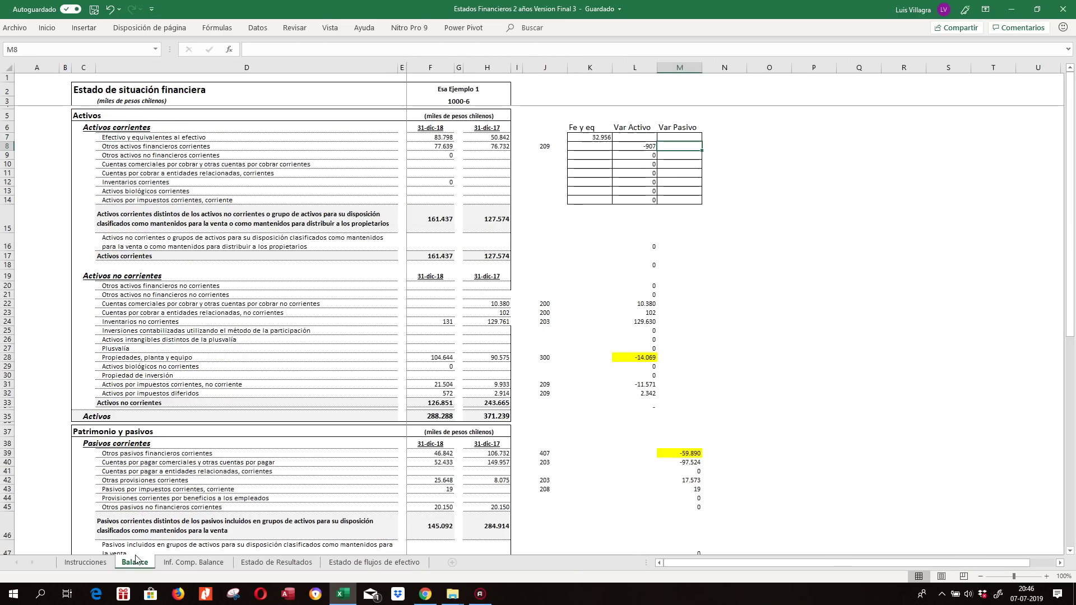
{"action": "left_click", "coordinate": [801, 241]}
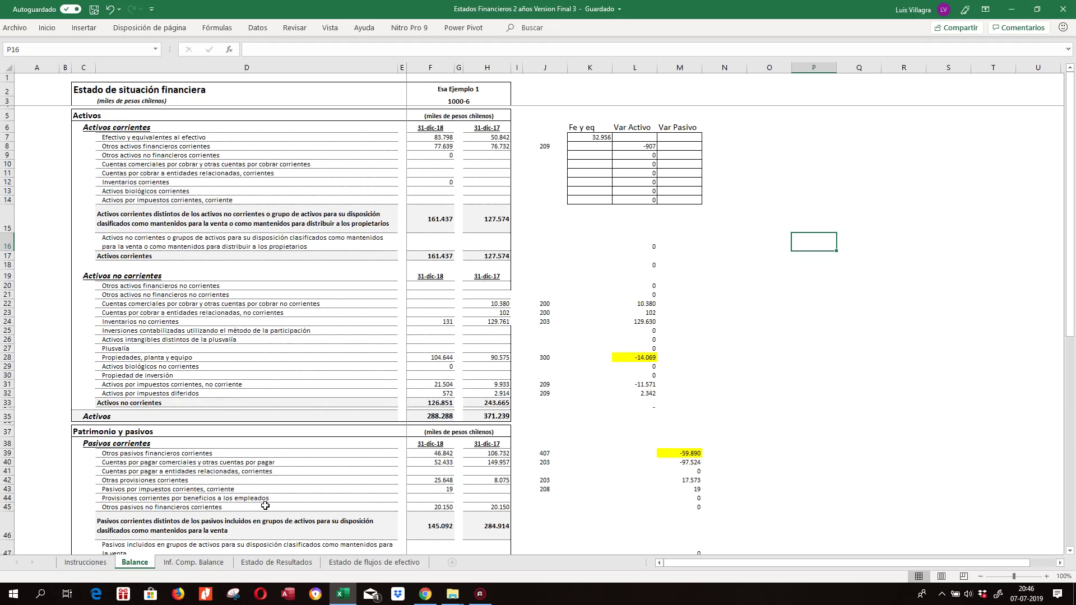
{"action": "right_click", "coordinate": [197, 562]}
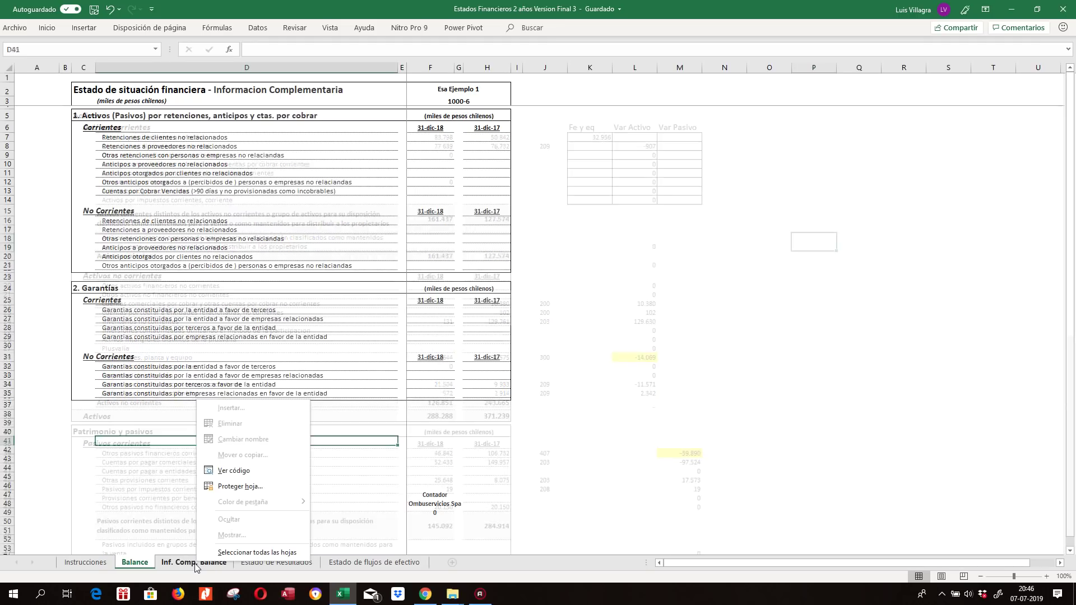
{"action": "left_click", "coordinate": [473, 508]}
{"action": "left_click_drag", "start_coordinate": [175, 566], "coordinate": [437, 551]}
{"action": "left_click", "coordinate": [292, 494]}
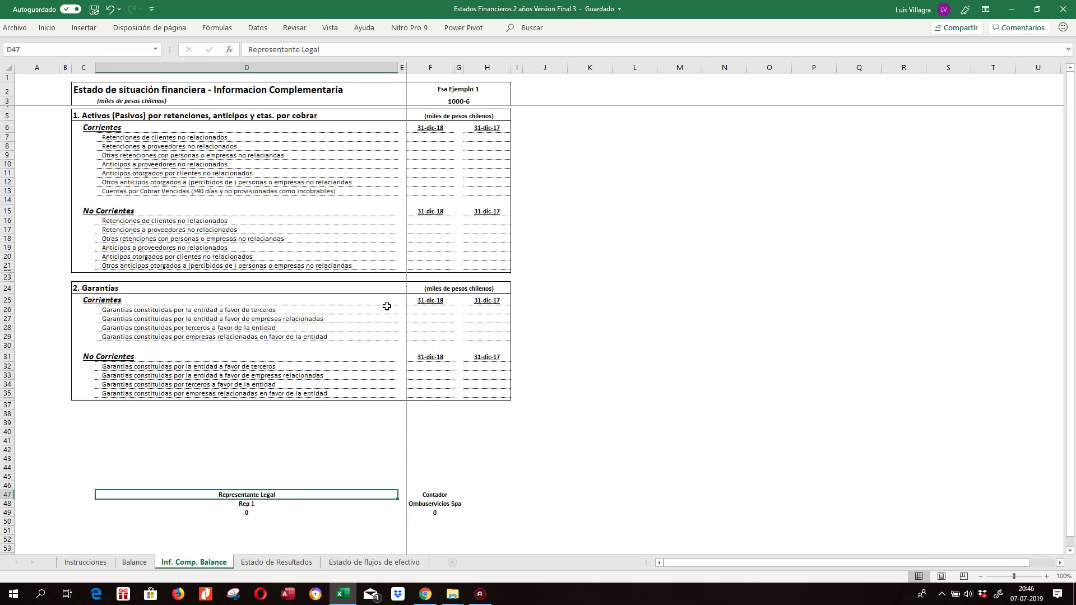
{"action": "left_click", "coordinate": [135, 563]}
{"action": "left_click", "coordinate": [265, 563]}
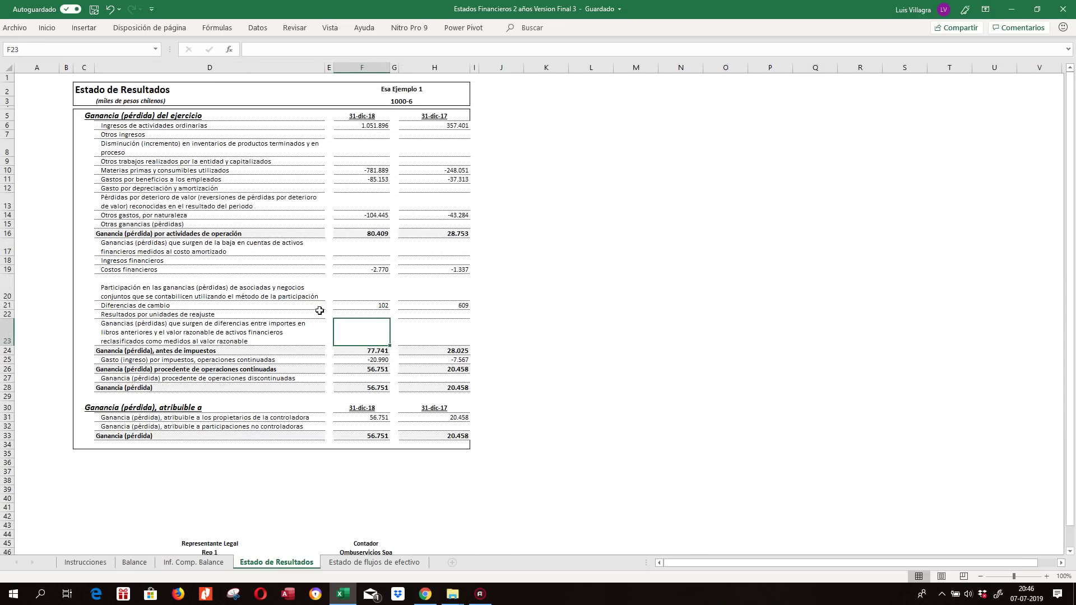
{"action": "scroll", "coordinate": [290, 343], "scroll_direction": "down", "scroll_amount": 10}
{"action": "left_click", "coordinate": [374, 562]}
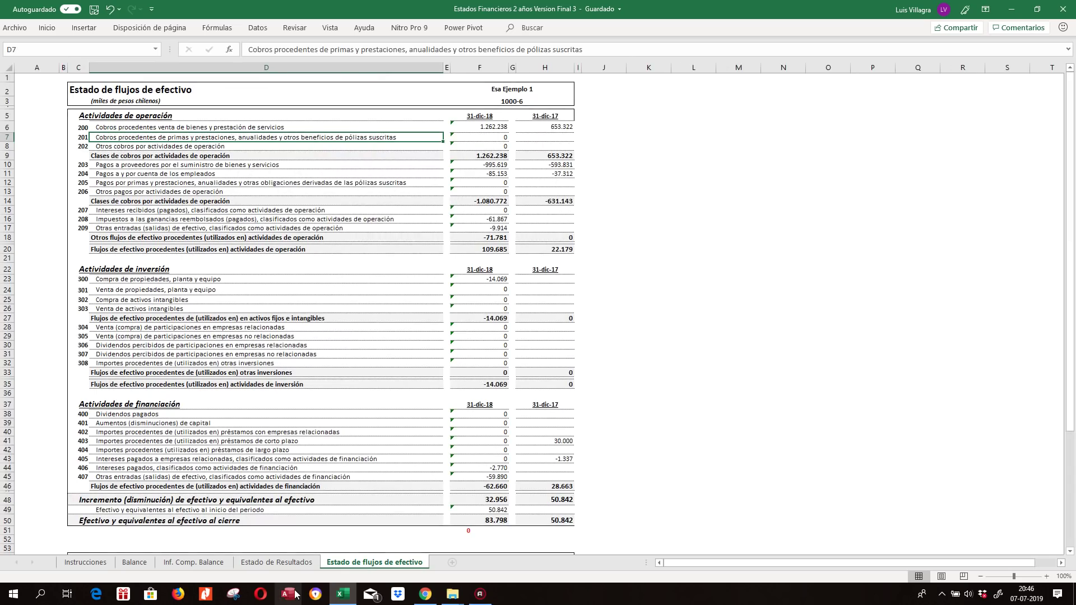
Compare the codes and variations beside the Balance with the numbered lines of the Estado de flujos de efectivo sheet.
{"action": "left_click", "coordinate": [137, 563]}
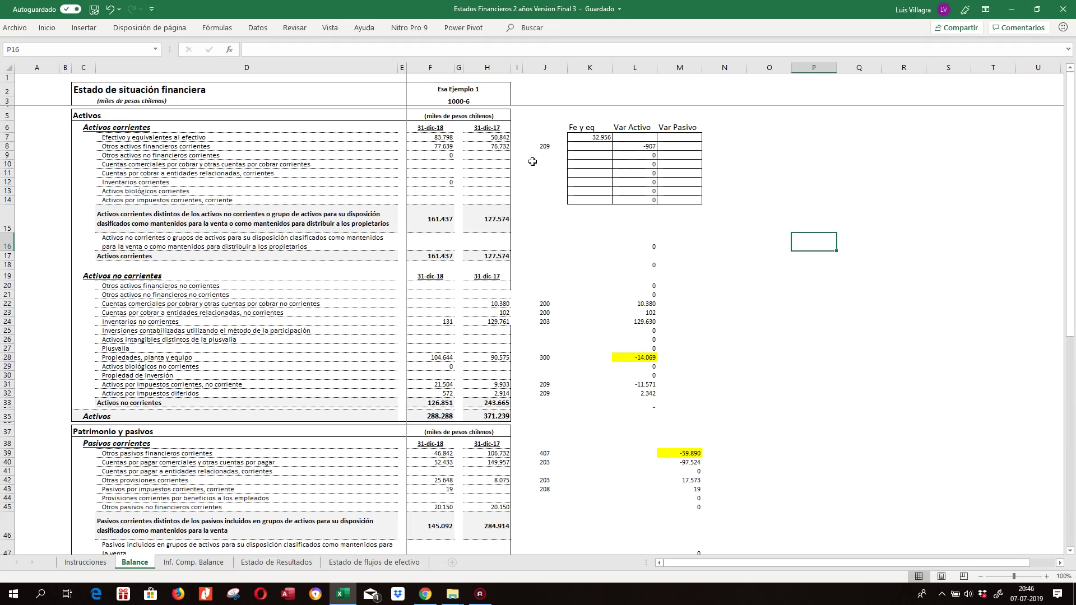
{"action": "left_click", "coordinate": [374, 562]}
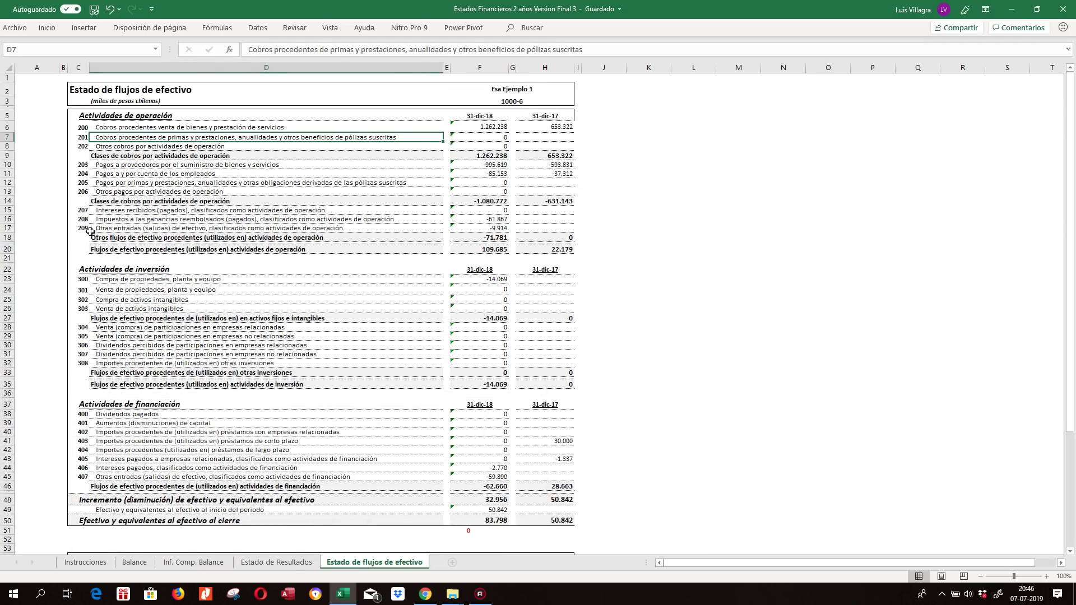
{"action": "left_click", "coordinate": [139, 562]}
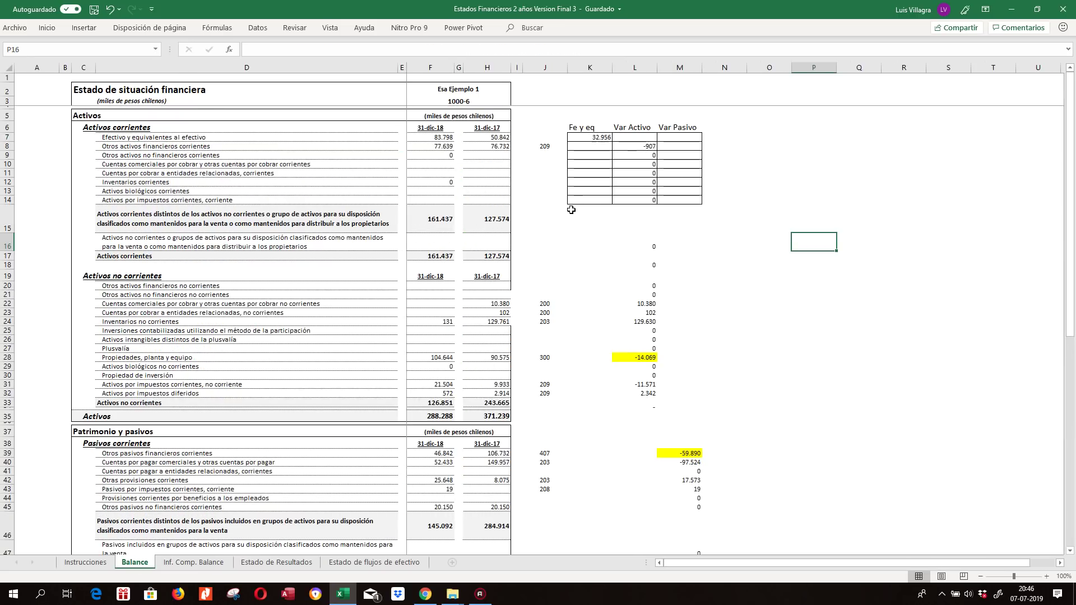
{"action": "left_click", "coordinate": [379, 563]}
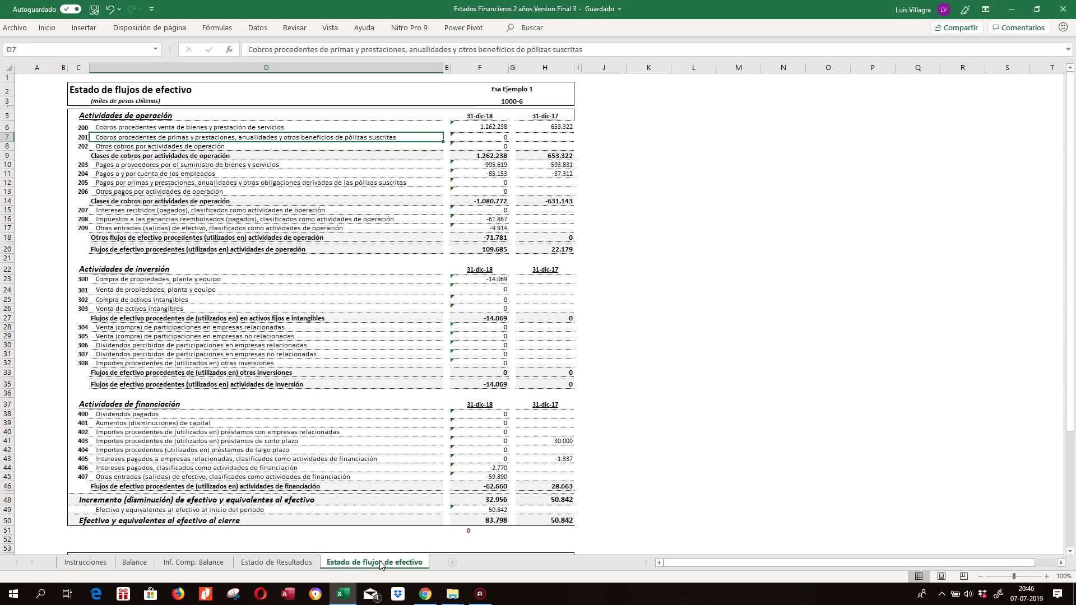
{"action": "left_click", "coordinate": [135, 562]}
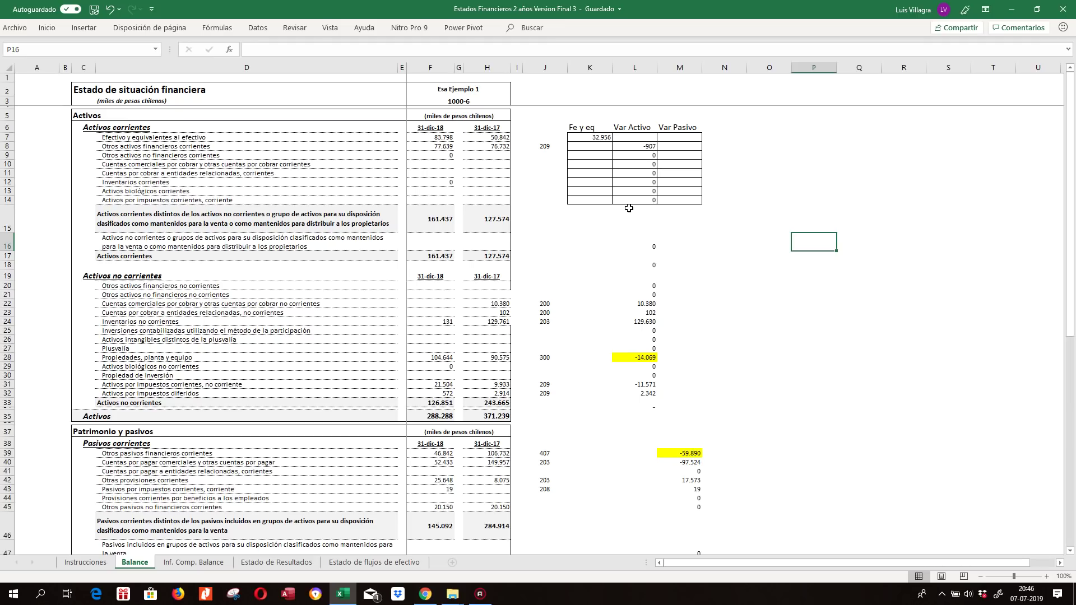
{"action": "left_click", "coordinate": [373, 562]}
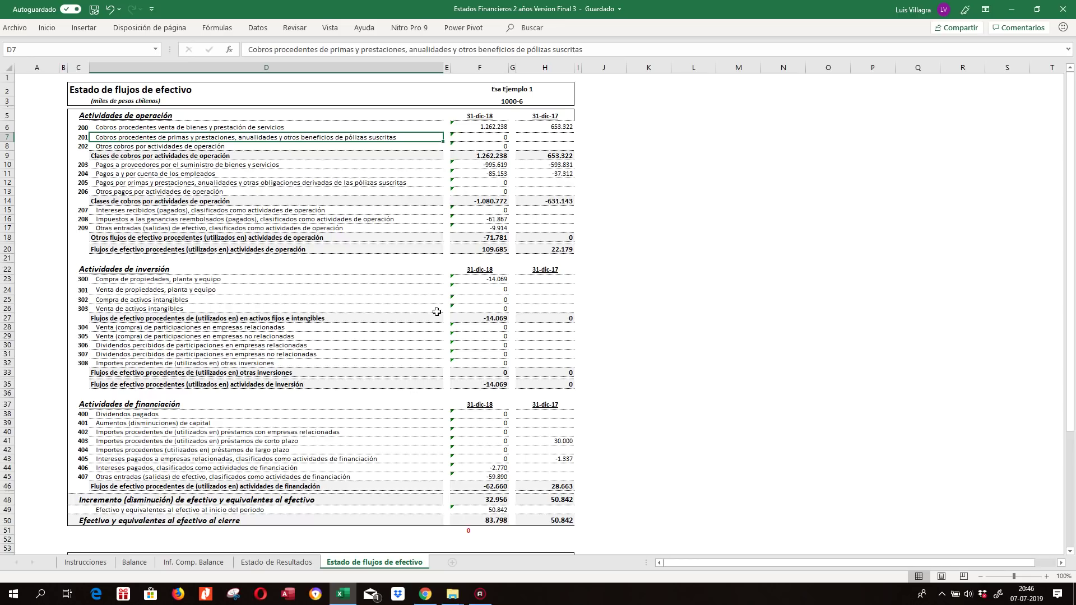
{"action": "left_click", "coordinate": [276, 562]}
{"action": "left_click", "coordinate": [134, 562]}
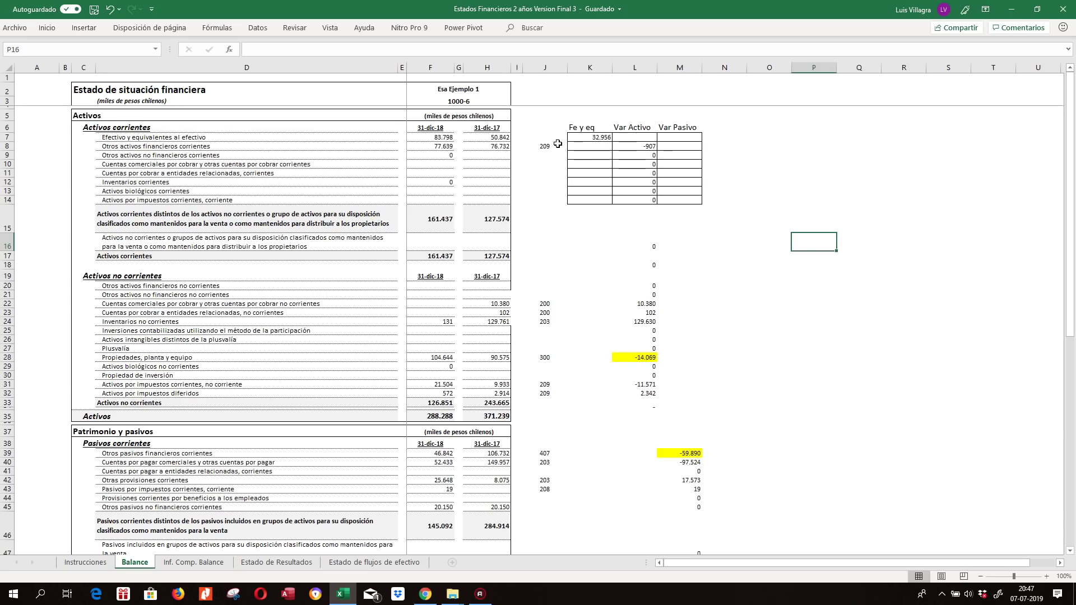
Narrow column J on the Balance sheet and apply borders to all cells in J6:J75.
{"action": "left_click_drag", "start_coordinate": [567, 70], "coordinate": [556, 70]}
{"action": "left_click_drag", "start_coordinate": [542, 132], "coordinate": [531, 484]}
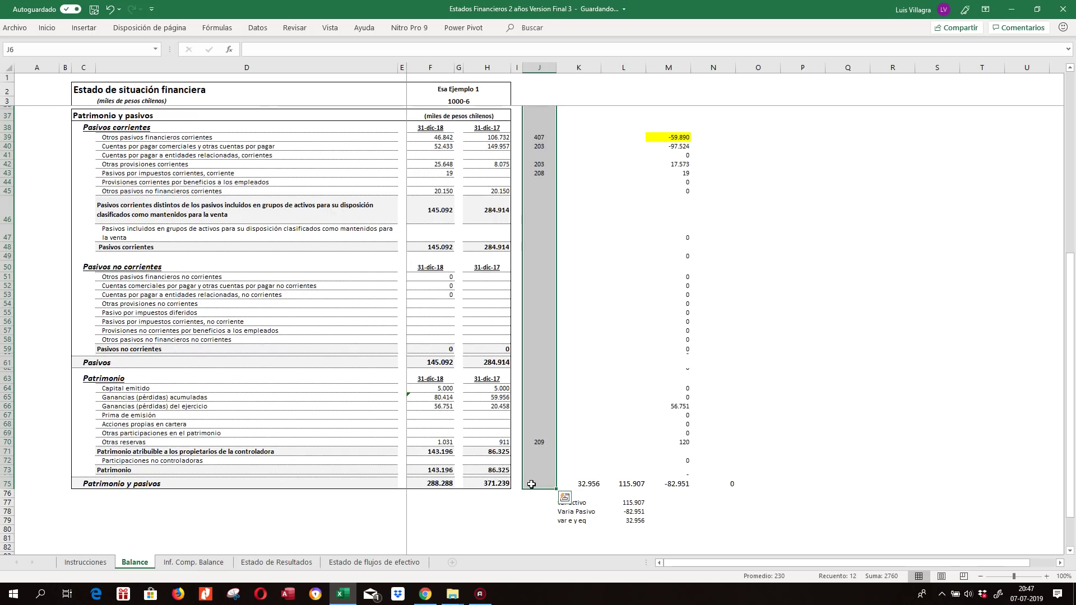
{"action": "left_click", "coordinate": [47, 28]}
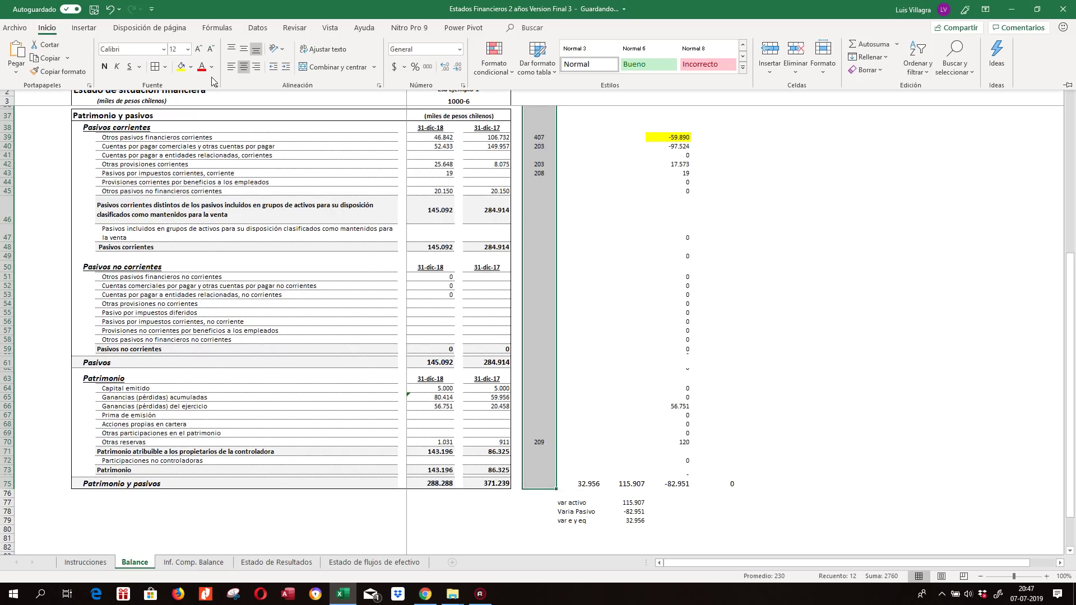
{"action": "left_click", "coordinate": [635, 150]}
{"action": "left_click", "coordinate": [622, 146]}
{"action": "scroll", "coordinate": [619, 168], "scroll_direction": "up", "scroll_amount": 10}
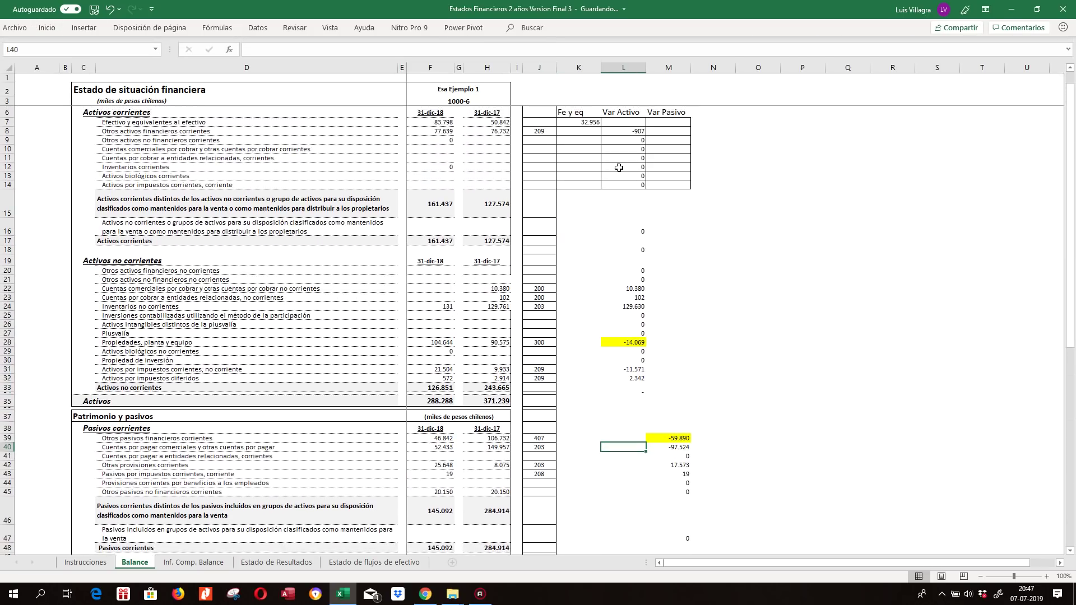
{"action": "left_click", "coordinate": [549, 123]}
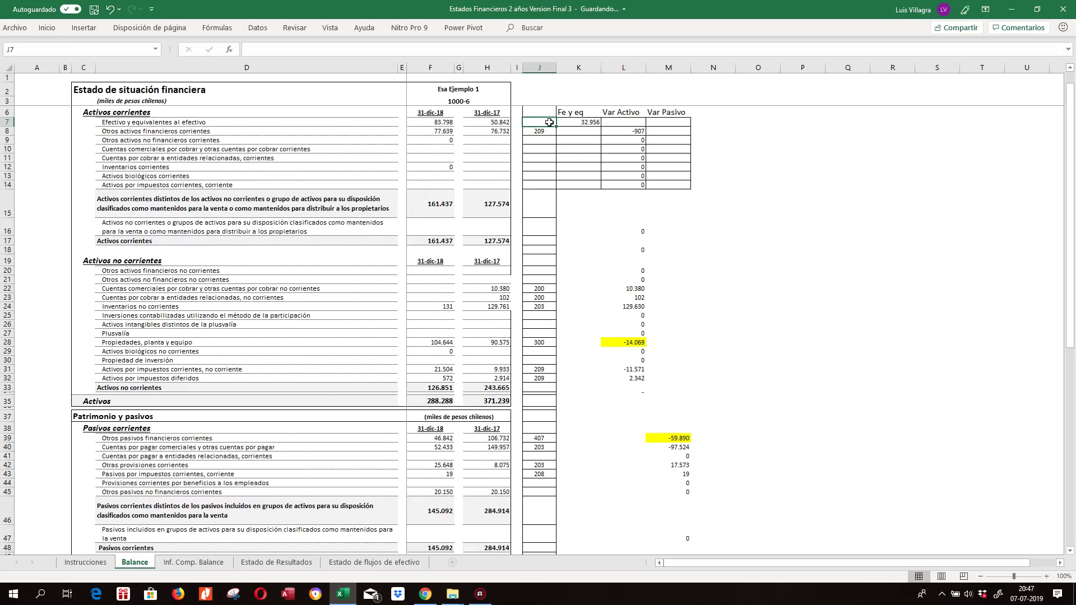
Center the headings Fe y eq, Var Activo and Var Pasivo in K6:M6 and reduce their font size.
{"action": "left_click_drag", "start_coordinate": [572, 111], "coordinate": [659, 111]}
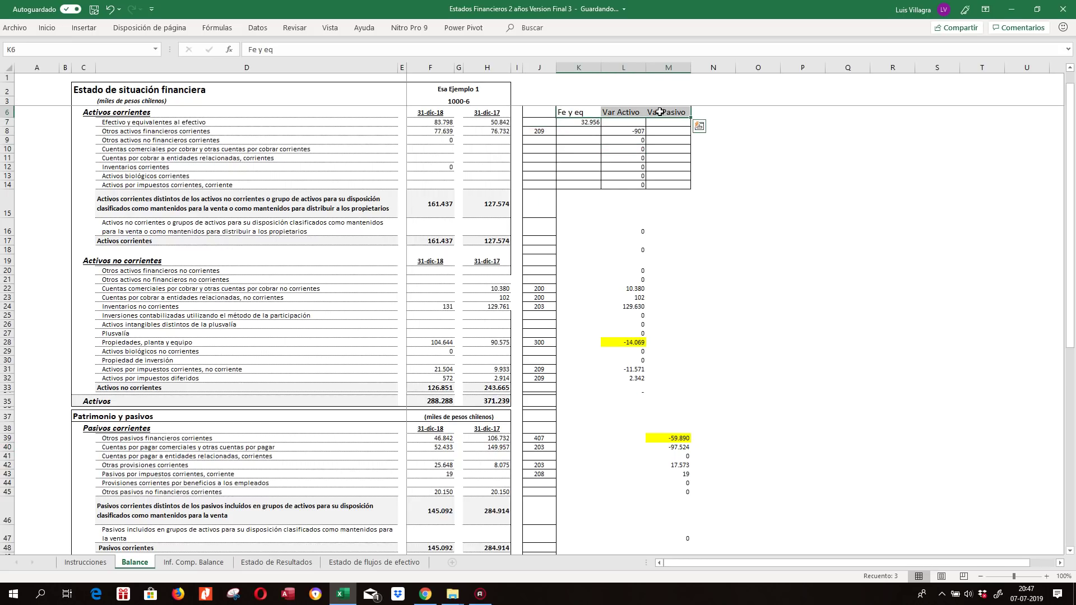
{"action": "left_click", "coordinate": [47, 28]}
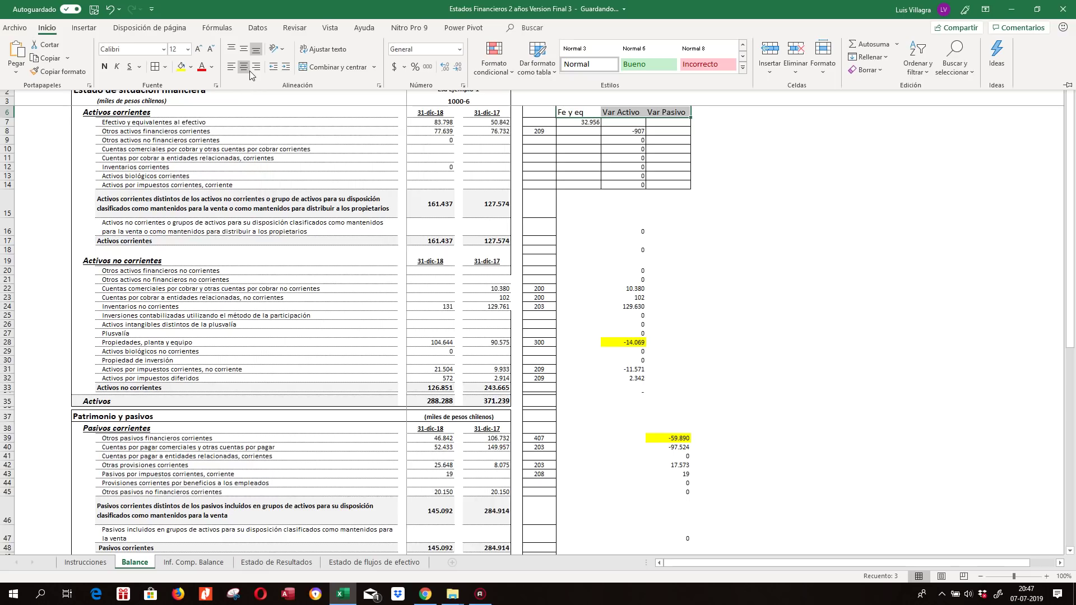
{"action": "left_click", "coordinate": [245, 67]}
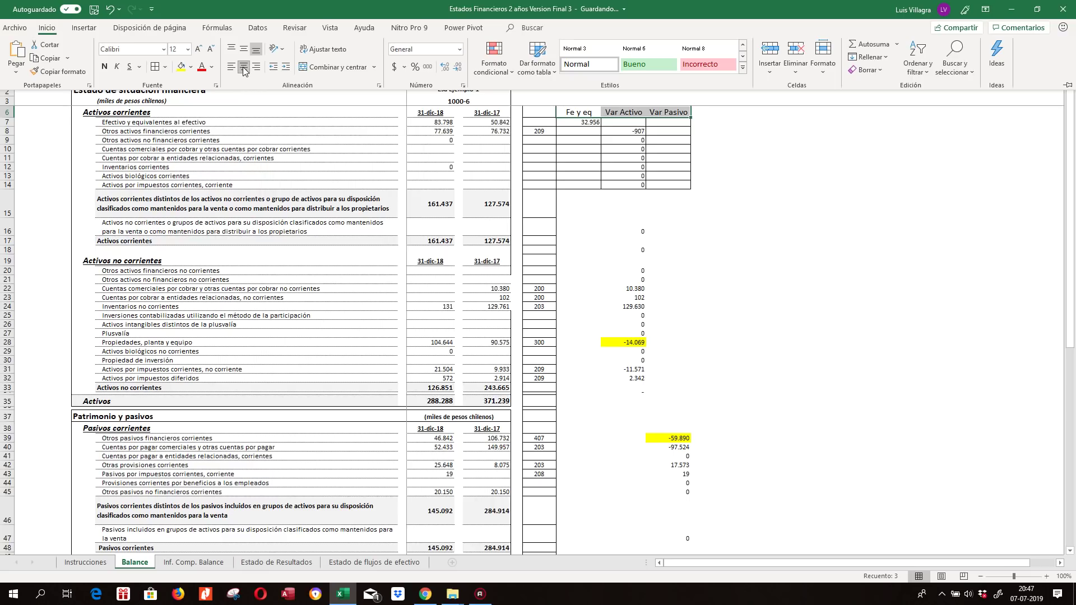
{"action": "left_click", "coordinate": [187, 49]}
{"action": "left_click", "coordinate": [178, 91]}
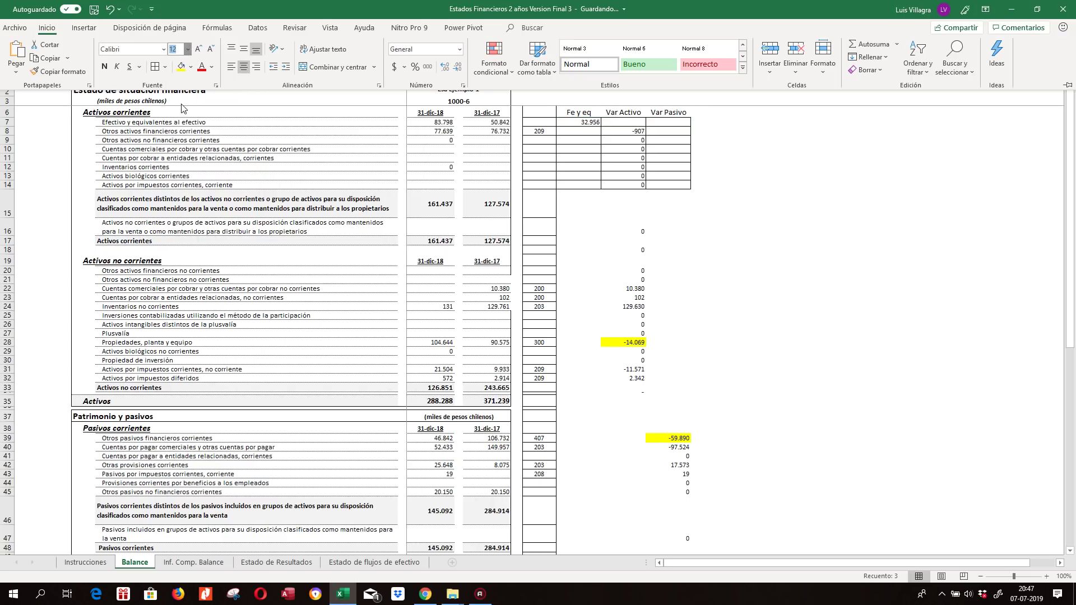
{"action": "left_click", "coordinate": [188, 50]}
{"action": "left_click", "coordinate": [178, 59]}
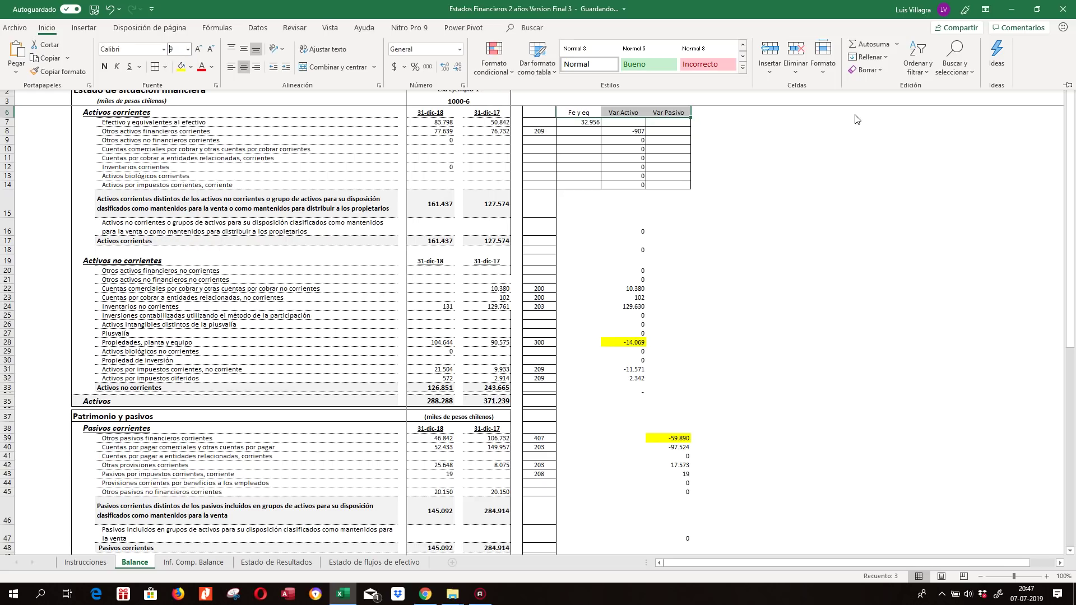
{"action": "left_click", "coordinate": [637, 112]}
Enter the heading "Codigo" in cell J6 above the code column.
{"action": "mouse_move", "coordinate": [535, 112]}
{"action": "left_mouse_down"}
{"action": "mouse_move", "coordinate": [625, 112]}
{"action": "mouse_move", "coordinate": [516, 114]}
{"action": "mouse_move", "coordinate": [535, 109]}
{"action": "left_mouse_up"}
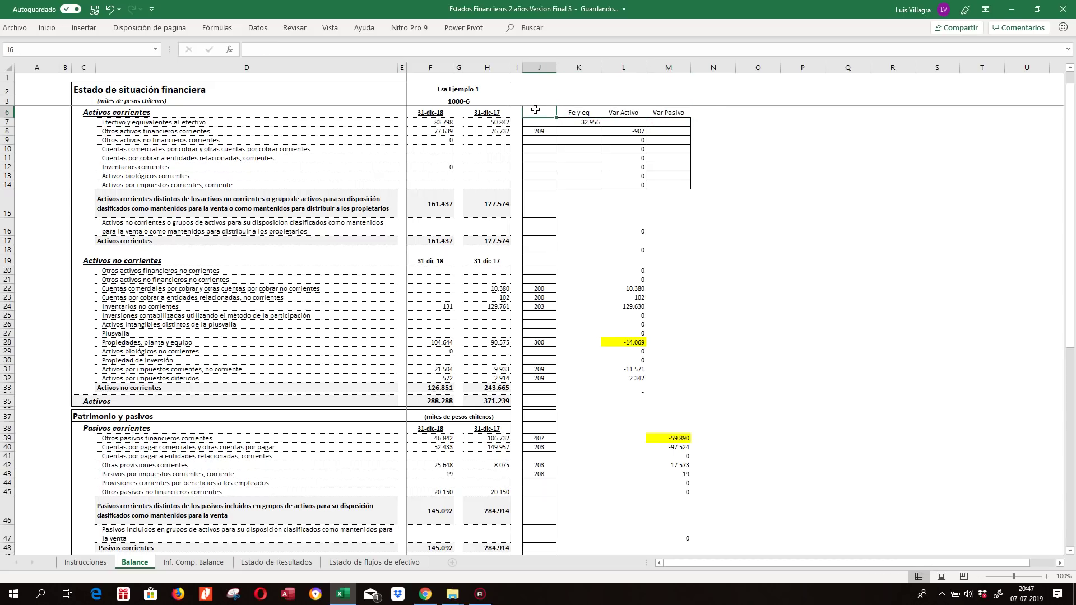
{"action": "type", "text": "Codigo"}
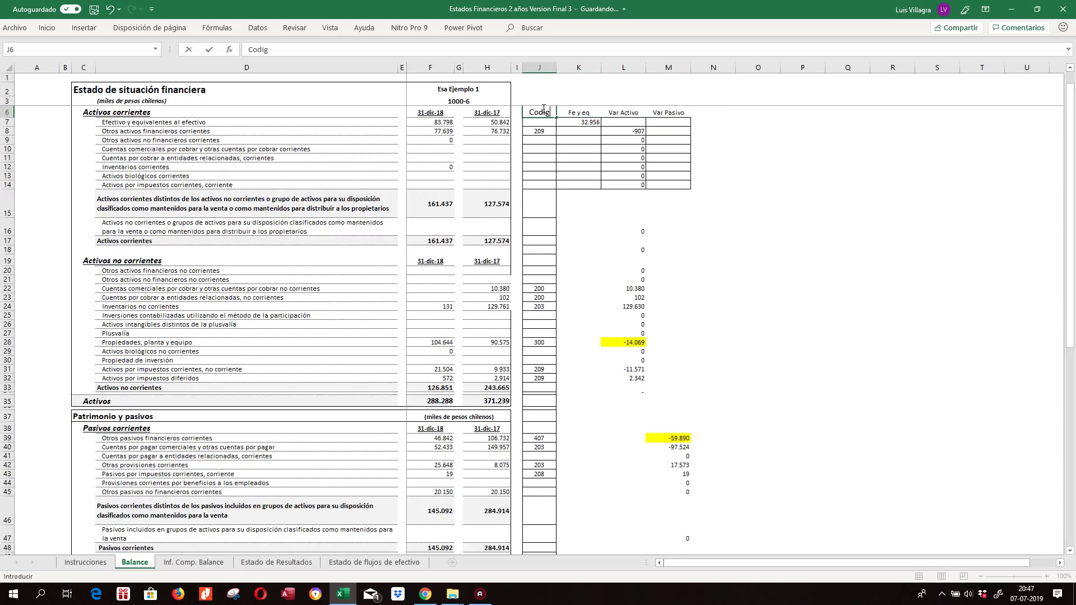
{"action": "key", "text": "Return"}
Apply borders to all cells of the heading row J6:M6.
{"action": "left_click", "coordinate": [579, 111]}
{"action": "left_click_drag", "start_coordinate": [544, 115], "coordinate": [680, 112]}
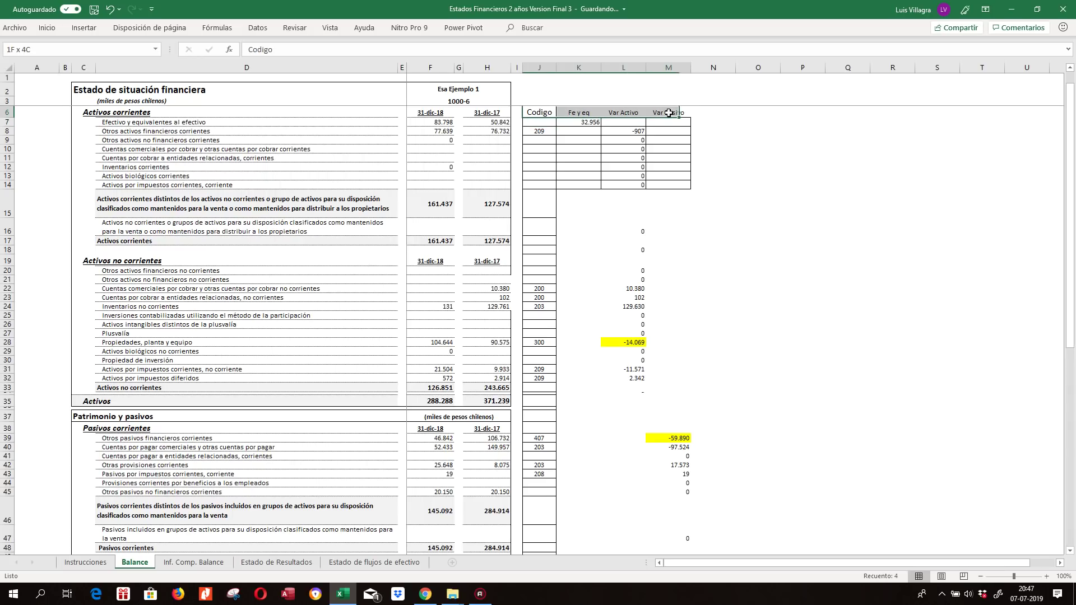
{"action": "left_click", "coordinate": [48, 27]}
{"action": "left_click", "coordinate": [155, 68]}
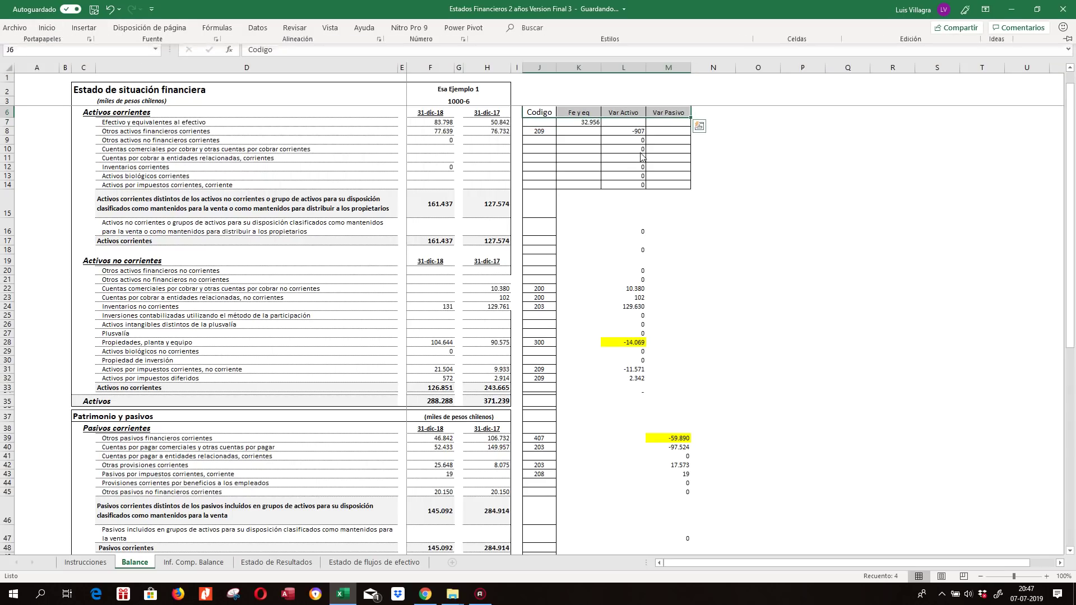
{"action": "left_click", "coordinate": [623, 140]}
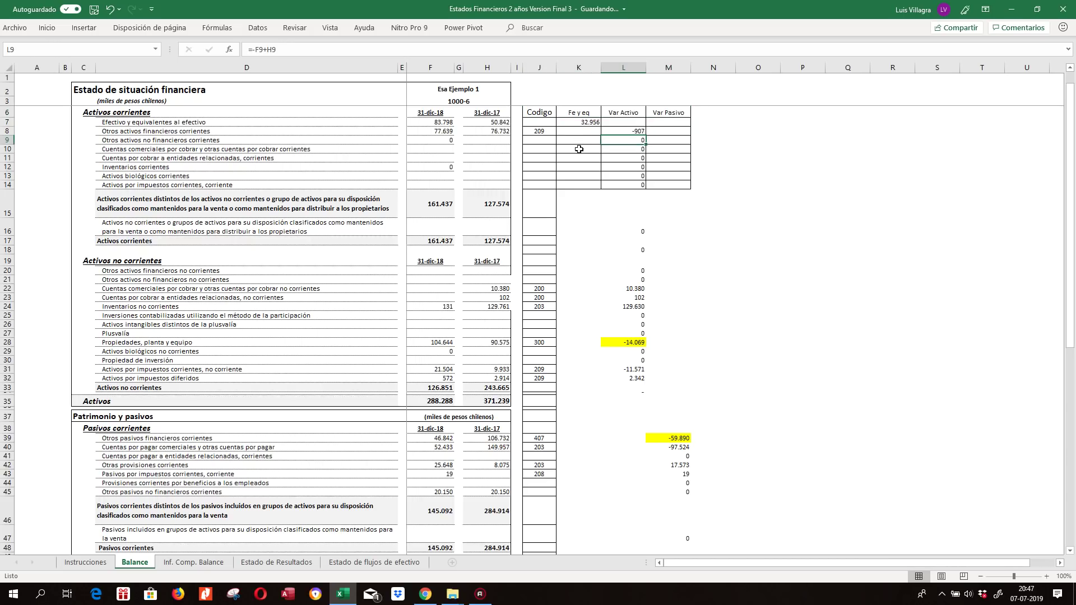
Apply the custom number format #.##0,00;(#.##0,00) to columns K to M.
{"action": "left_click", "coordinate": [574, 66]}
{"action": "left_click_drag", "start_coordinate": [575, 66], "coordinate": [623, 67]}
{"action": "right_click", "coordinate": [639, 67]}
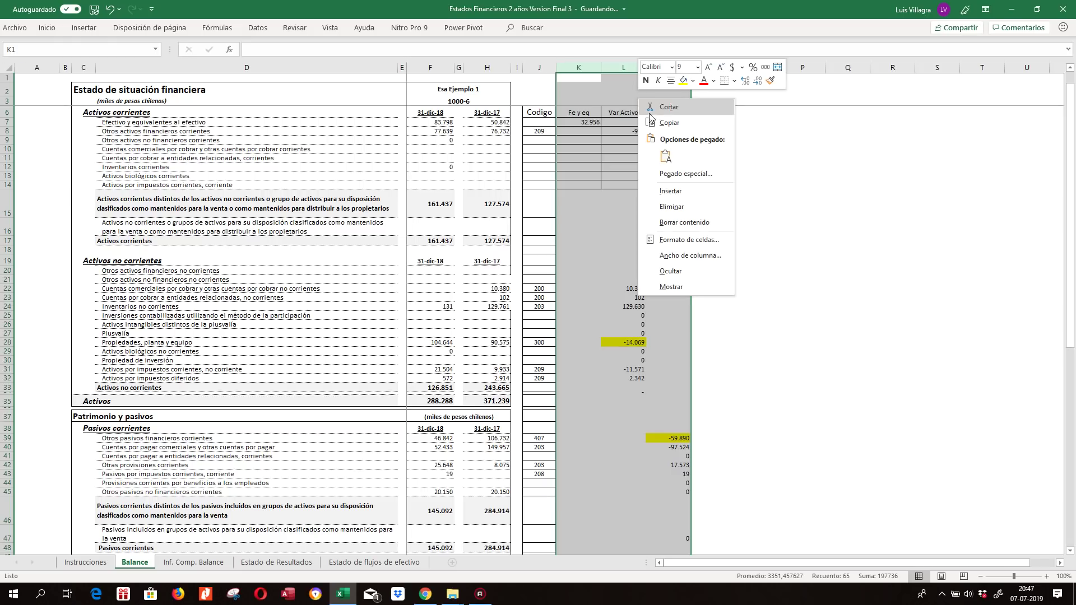
{"action": "left_click", "coordinate": [686, 241]}
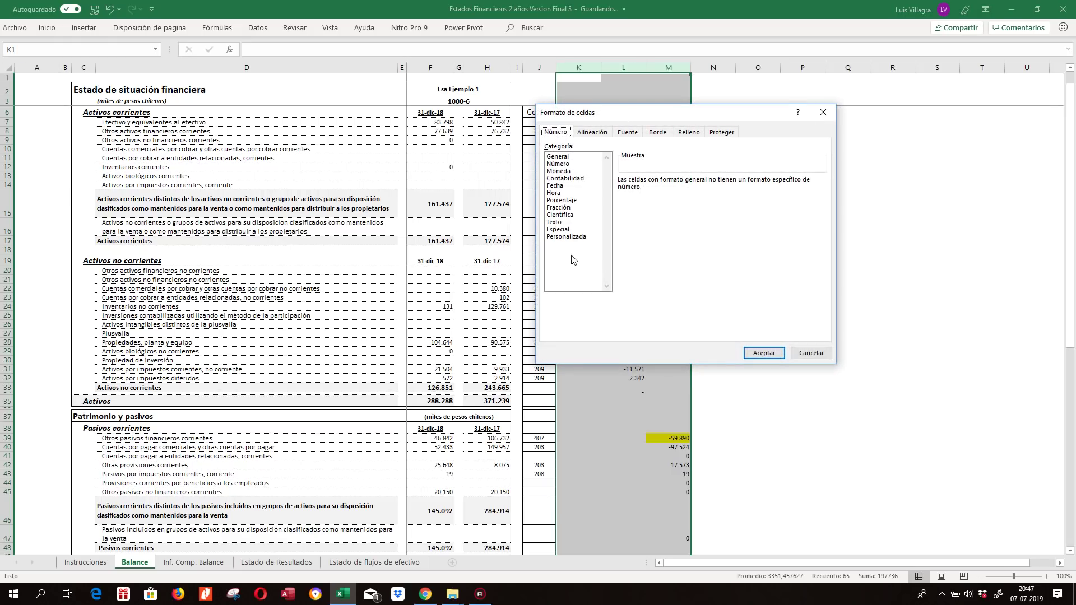
{"action": "left_click", "coordinate": [577, 237]}
{"action": "left_click", "coordinate": [648, 251]}
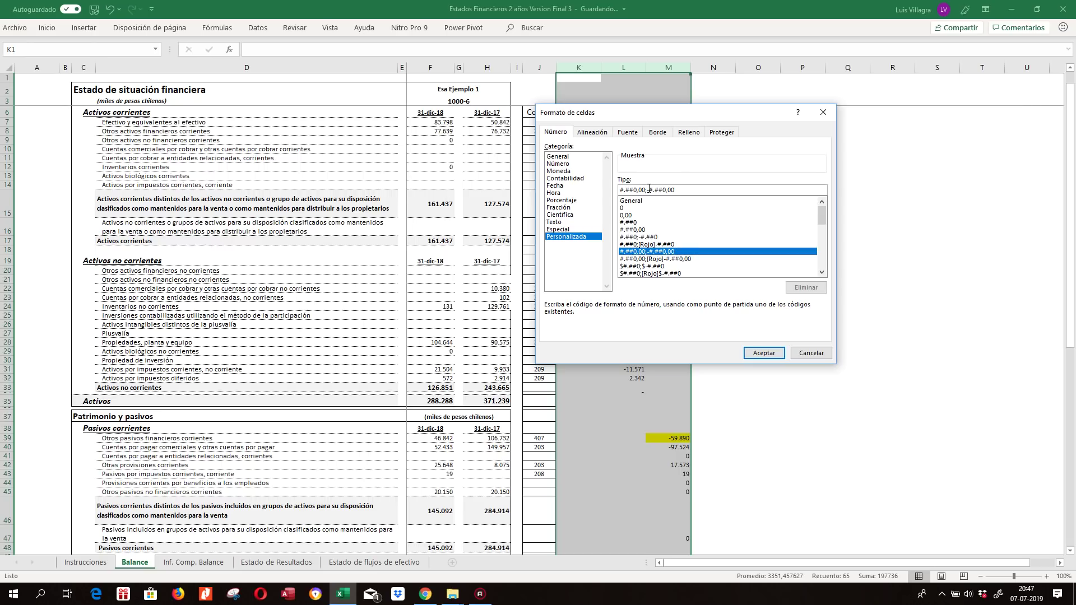
{"action": "left_click", "coordinate": [687, 191]}
{"action": "key", "text": "Left"}
{"action": "key", "text": "Left"}
{"action": "key", "text": "Left"}
{"action": "key", "text": "Left"}
{"action": "key", "text": "Left"}
{"action": "key", "text": "Left"}
{"action": "key", "text": "Left"}
{"action": "key", "text": "Left"}
{"action": "key", "text": "BackSpace"}
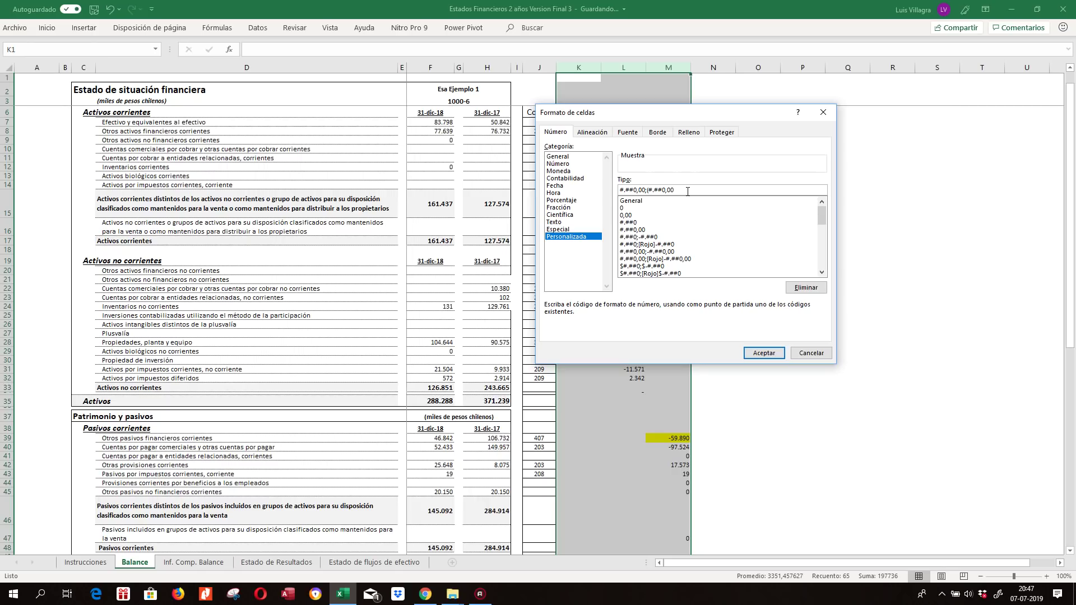
{"action": "key", "text": "Return"}
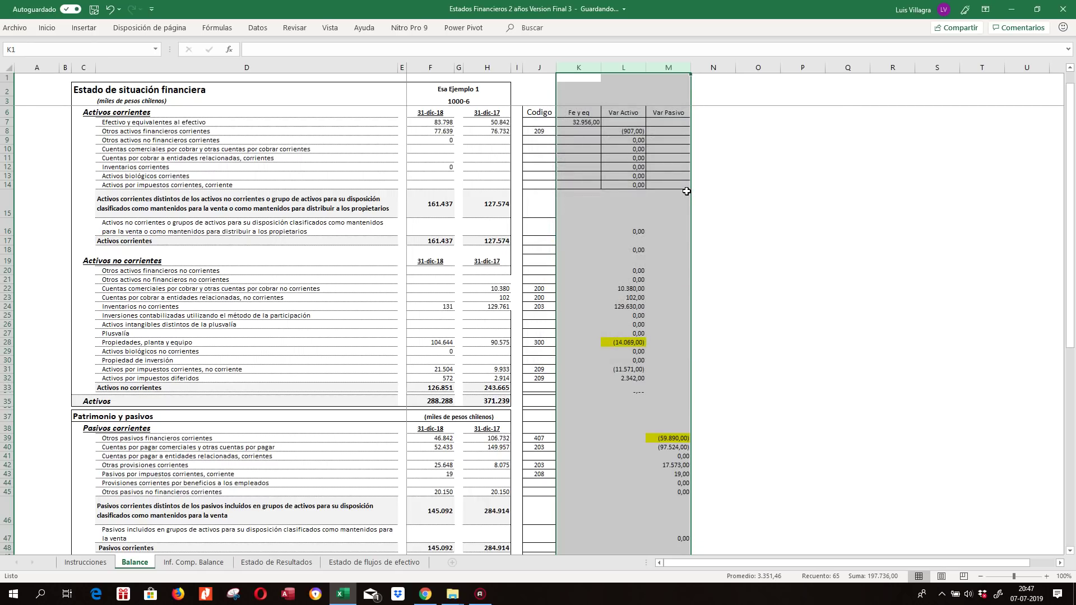
{"action": "left_click", "coordinate": [674, 208]}
{"action": "left_click", "coordinate": [639, 138]}
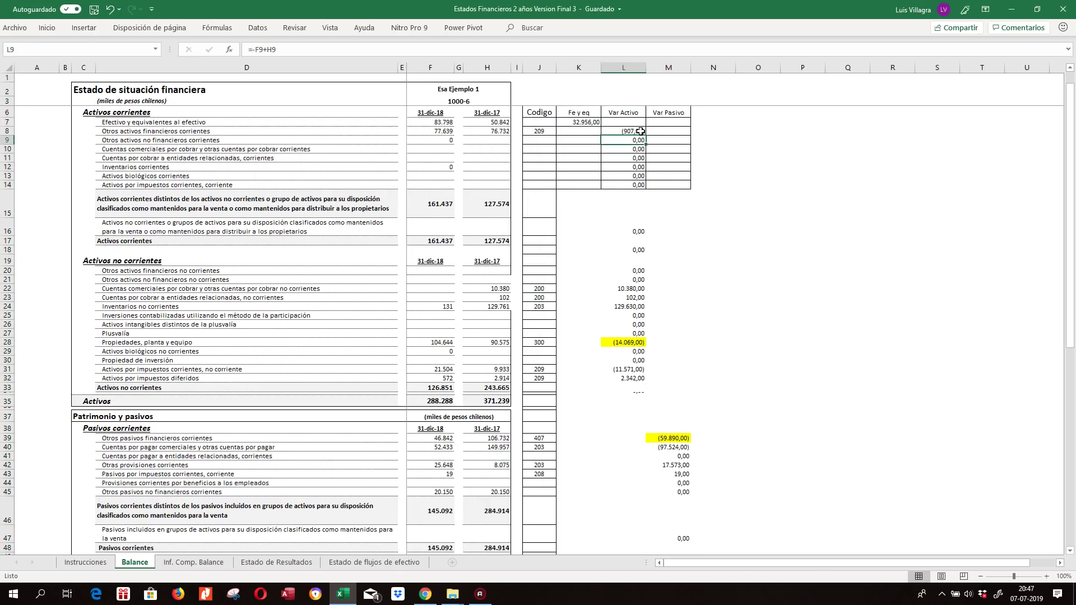
Apply the custom number format #.##0;(#.##0) to columns K to M, showing whole numbers with negatives in parentheses.
{"action": "left_click_drag", "start_coordinate": [577, 68], "coordinate": [668, 68]}
{"action": "left_click", "coordinate": [58, 32]}
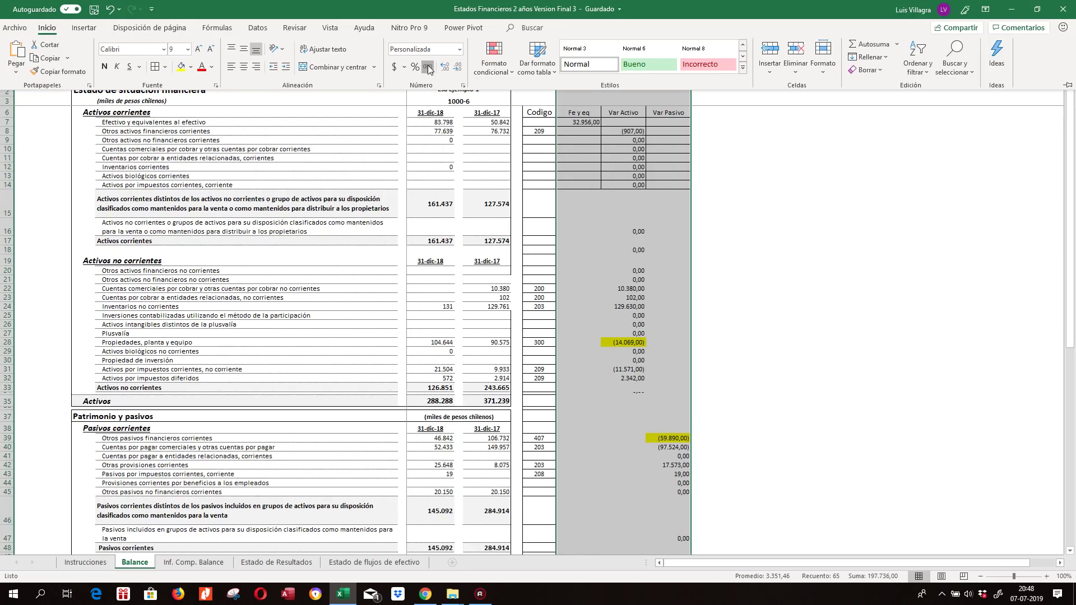
{"action": "left_click", "coordinate": [429, 68]}
{"action": "right_click", "coordinate": [634, 131]}
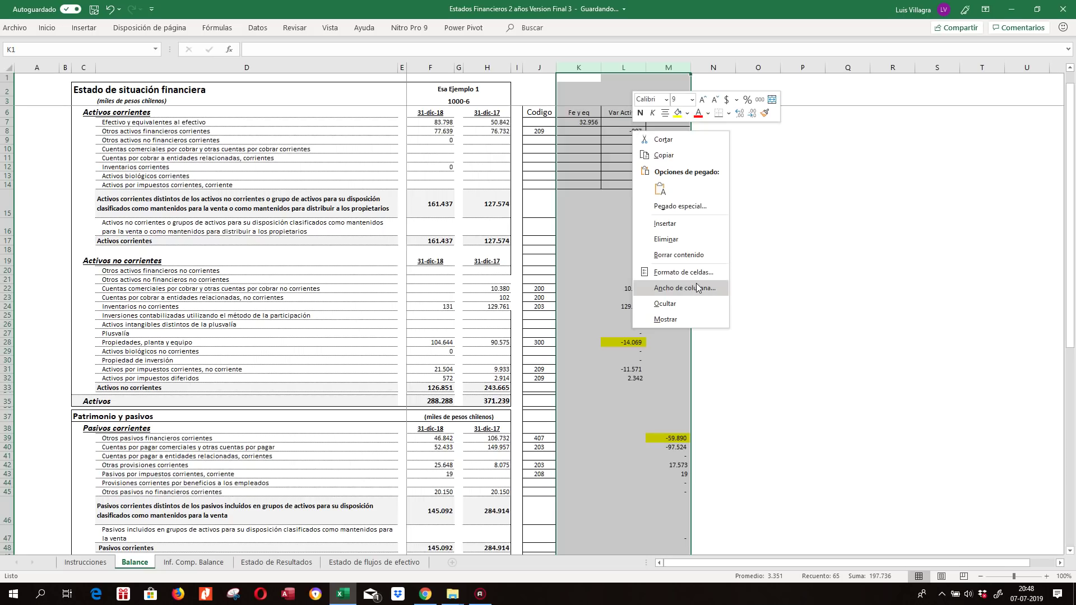
{"action": "left_click", "coordinate": [684, 272]}
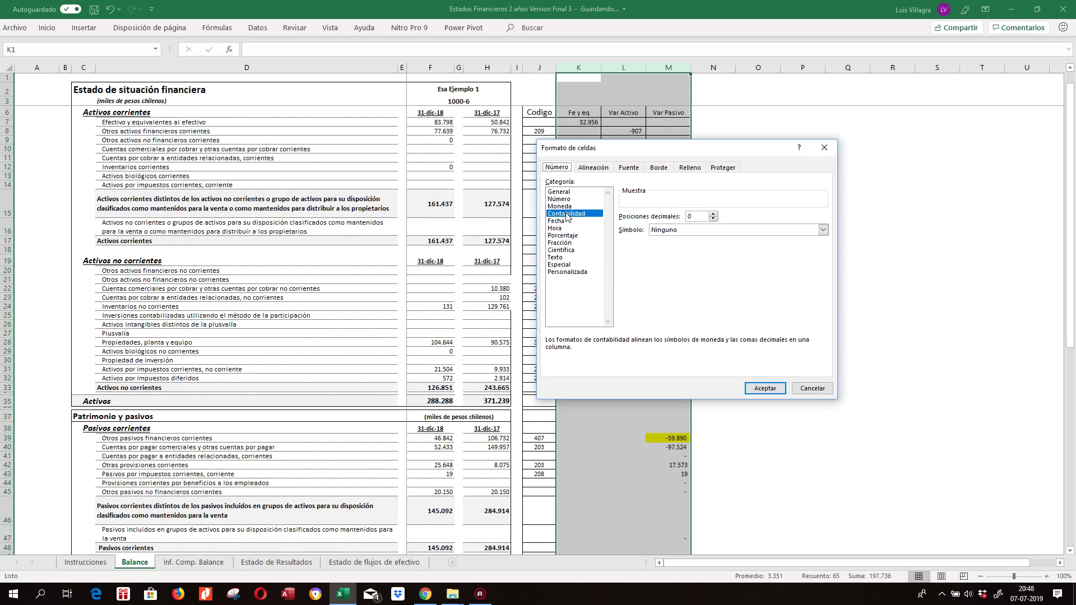
{"action": "left_click", "coordinate": [583, 272]}
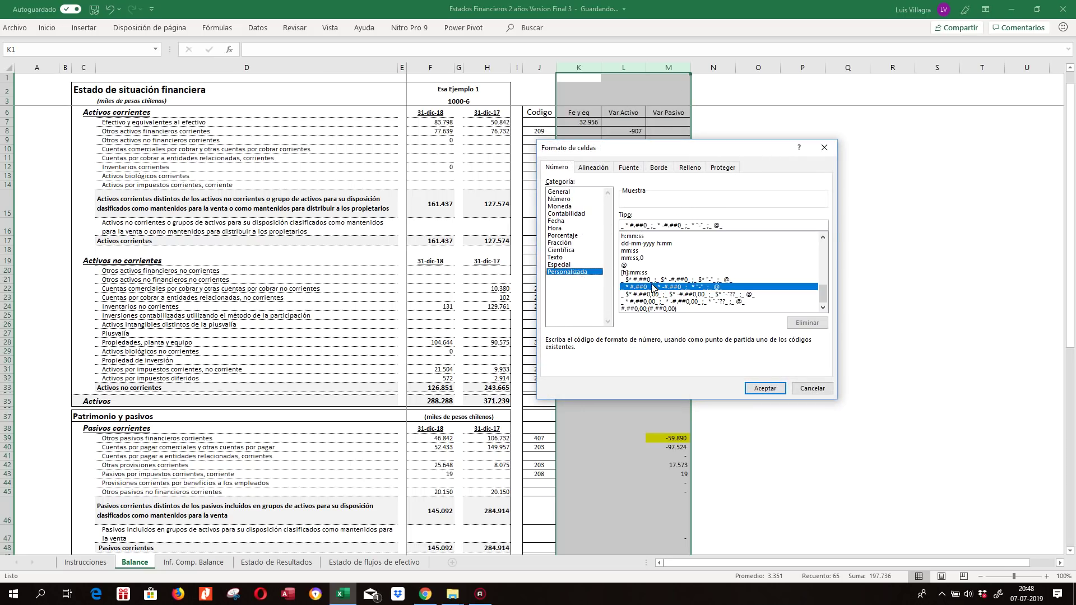
{"action": "left_click_drag", "start_coordinate": [823, 295], "coordinate": [820, 241]}
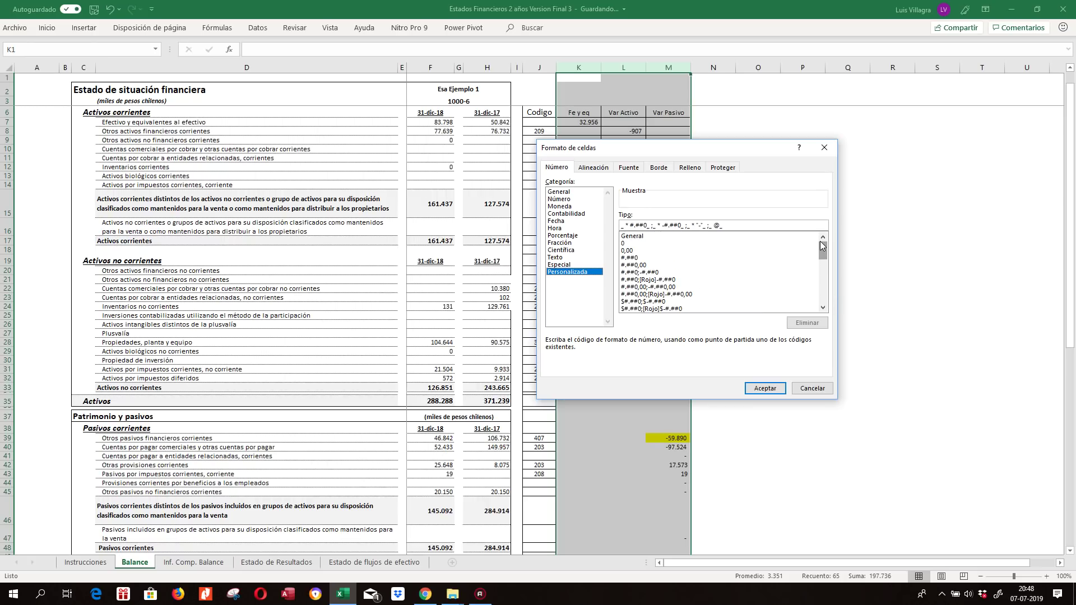
{"action": "left_click", "coordinate": [650, 272]}
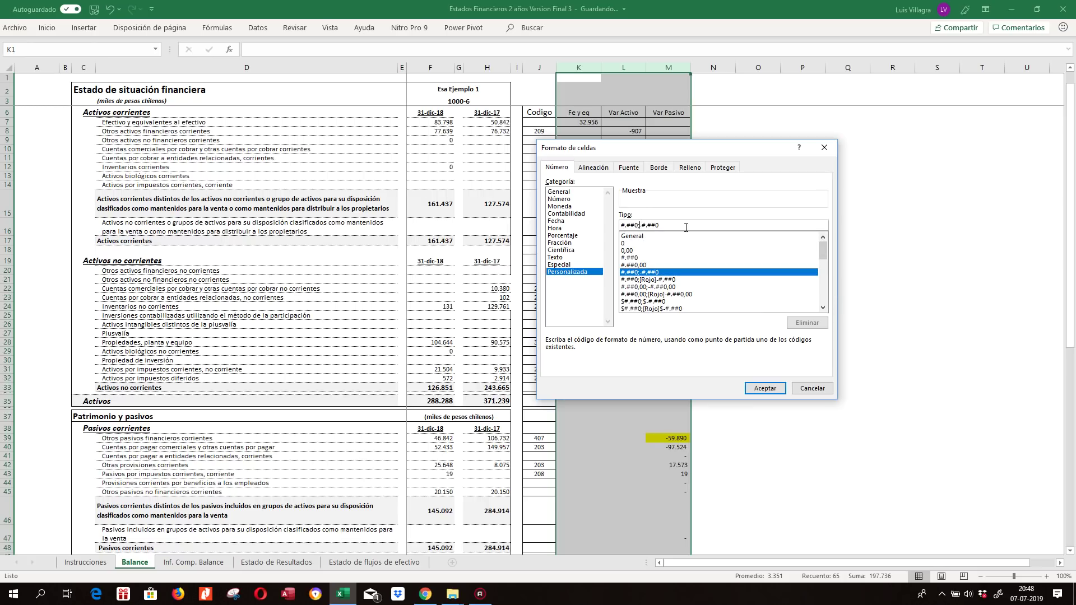
{"action": "left_click", "coordinate": [712, 226]}
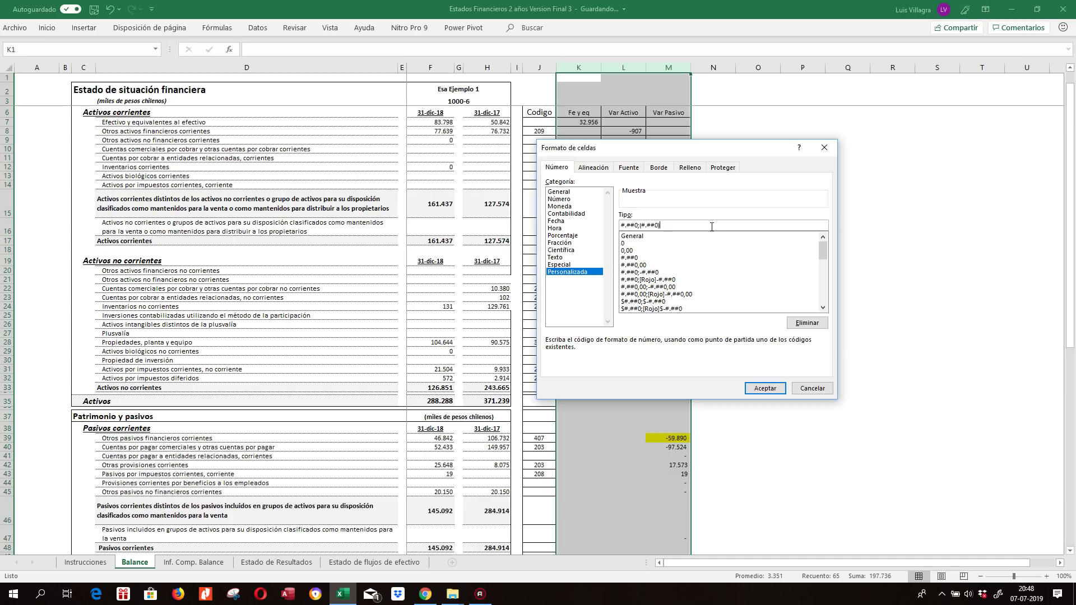
{"action": "key", "text": "Return"}
{"action": "left_click", "coordinate": [610, 166]}
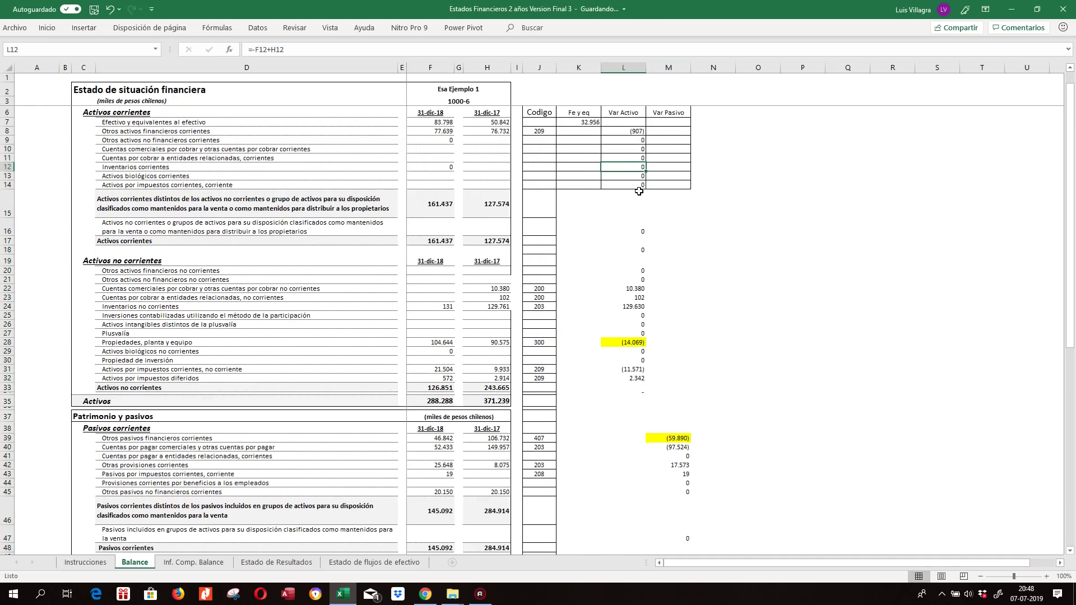
Examine the Efectivo y equivalentes al efectivo balances in F7 and H7 and the variation formula in K7.
{"action": "left_click", "coordinate": [439, 122]}
{"action": "key", "text": "Right"}
{"action": "key", "text": "Right"}
{"action": "key", "text": "Right"}
{"action": "key", "text": "Right"}
{"action": "key", "text": "Right"}
{"action": "left_click", "coordinate": [520, 126]}
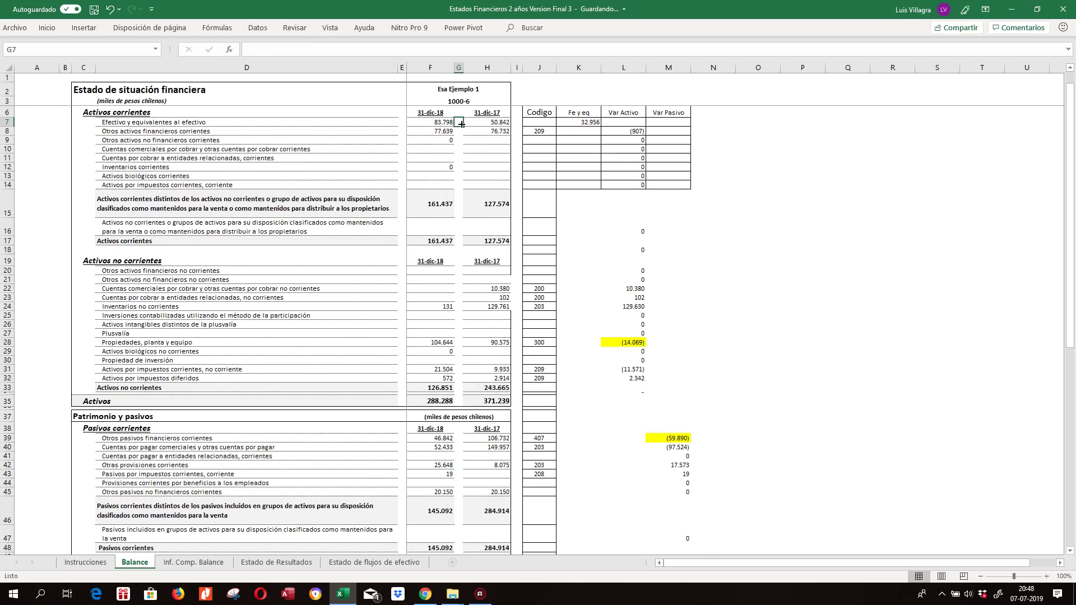
{"action": "left_click", "coordinate": [585, 122]}
{"action": "left_click", "coordinate": [489, 122]}
{"action": "left_click", "coordinate": [436, 122]}
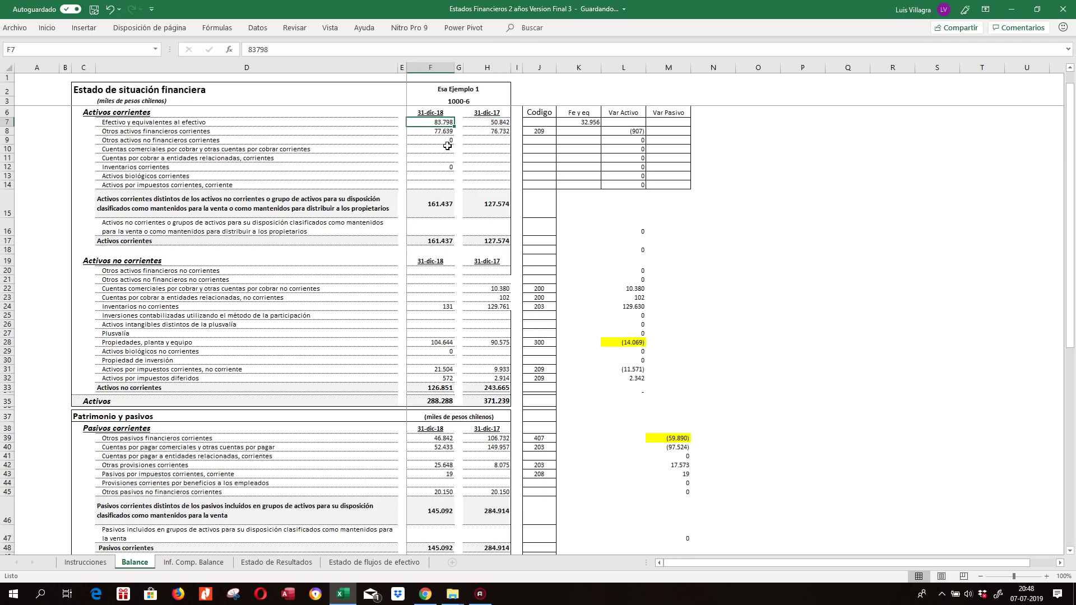
{"action": "left_click", "coordinate": [583, 122]}
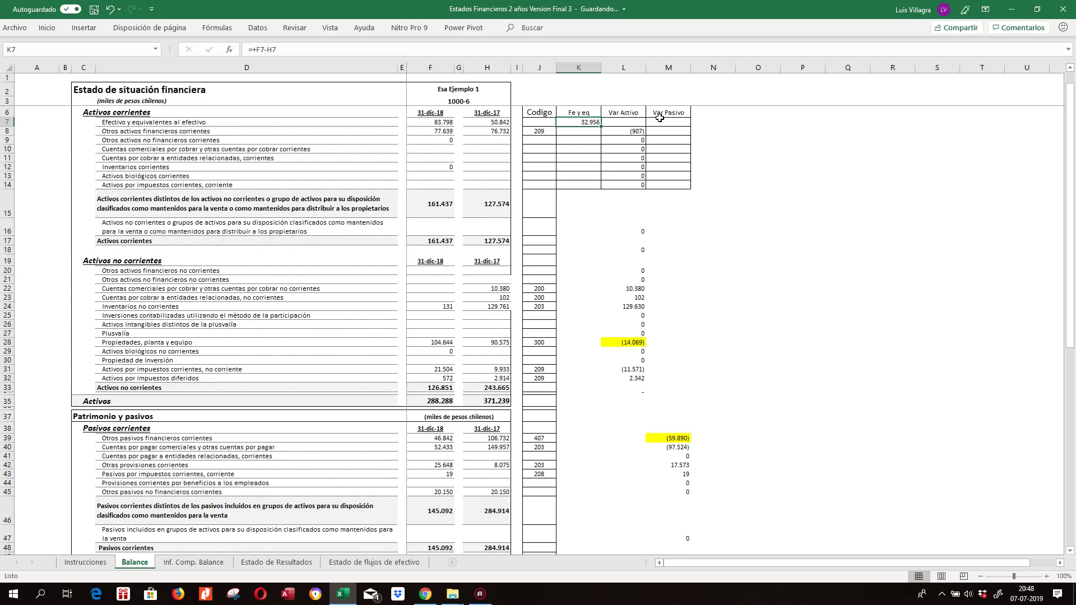
Re-enter the asset variation formula -F8+H8 in L8 and fill it down to L14.
{"action": "left_click", "coordinate": [633, 131]}
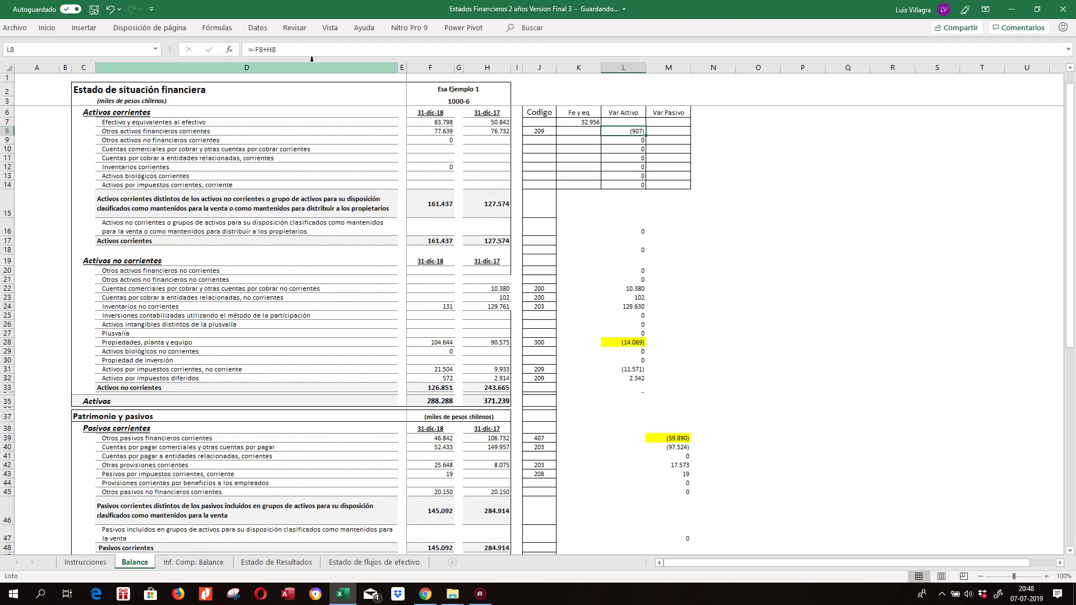
{"action": "left_click_drag", "start_coordinate": [278, 49], "coordinate": [240, 49]}
{"action": "type", "text": "-"}
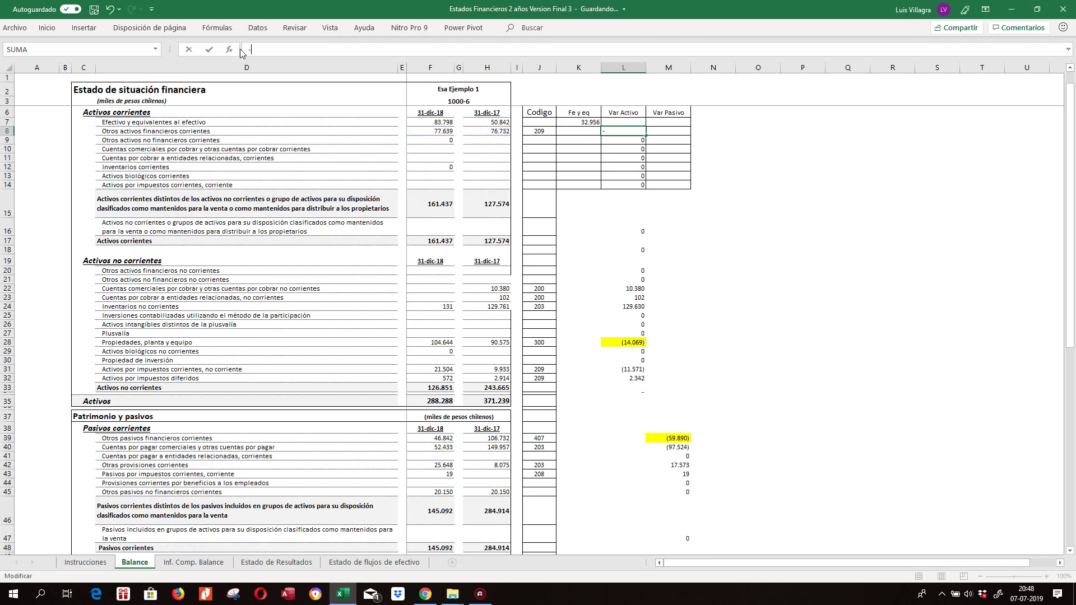
{"action": "left_click", "coordinate": [425, 129]}
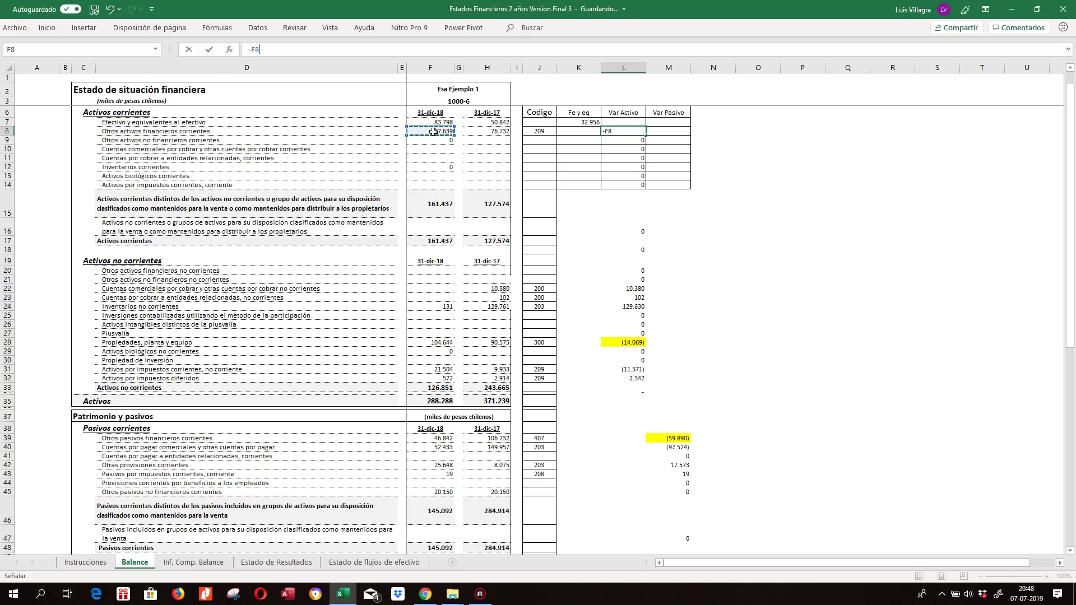
{"action": "type", "text": "+"}
{"action": "left_click", "coordinate": [482, 134]}
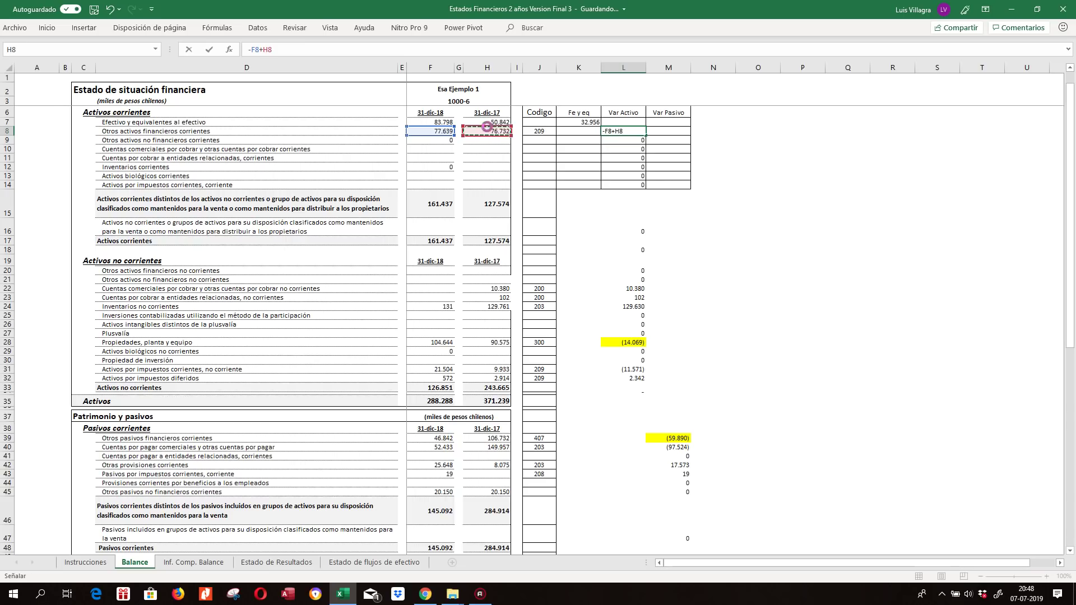
{"action": "key", "text": "Return"}
{"action": "left_click", "coordinate": [639, 129]}
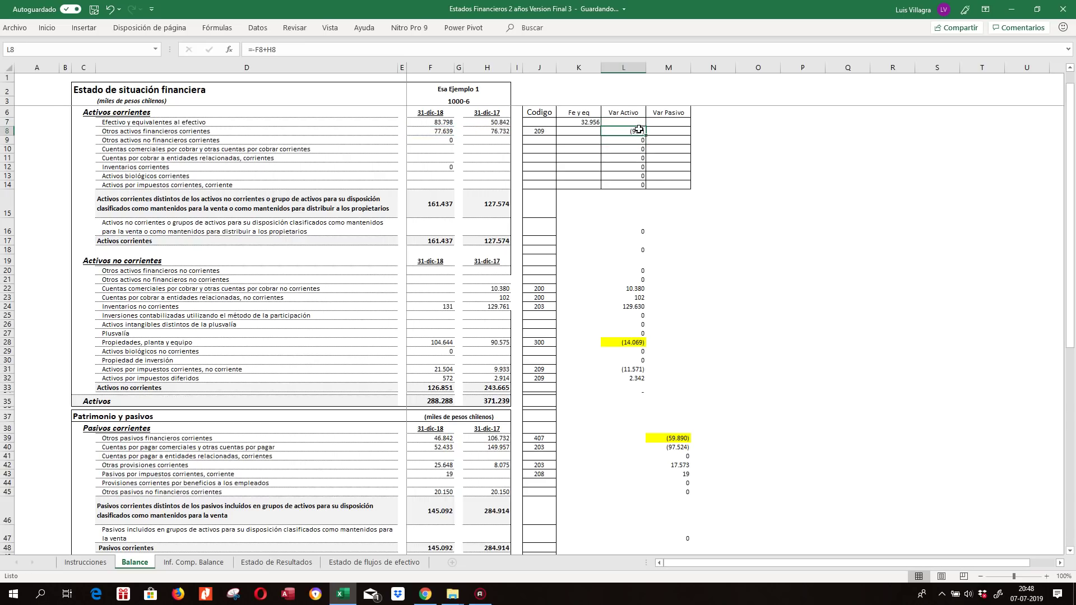
{"action": "left_click_drag", "start_coordinate": [646, 135], "coordinate": [650, 187]}
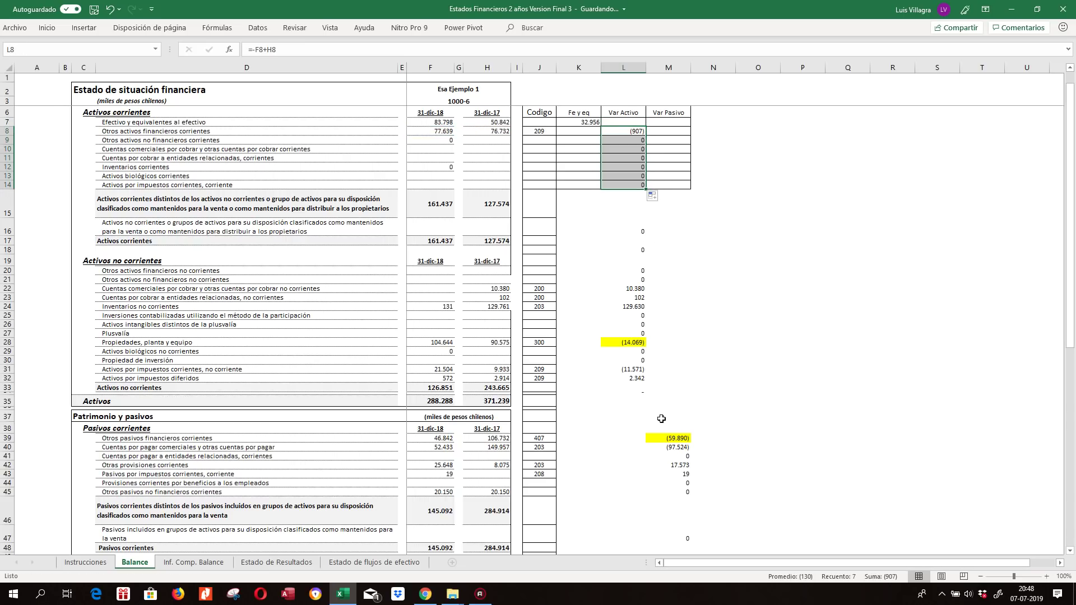
Apply all borders to the non-current asset variation cells K20:M32.
{"action": "left_click", "coordinate": [582, 123]}
{"action": "left_click_drag", "start_coordinate": [574, 268], "coordinate": [684, 380]}
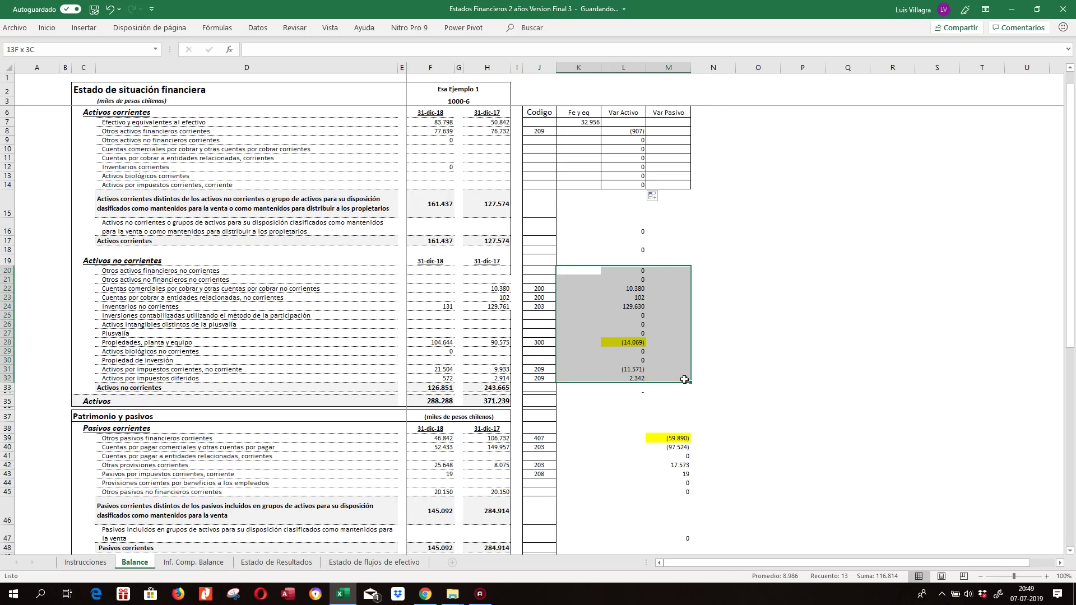
{"action": "left_click", "coordinate": [47, 27]}
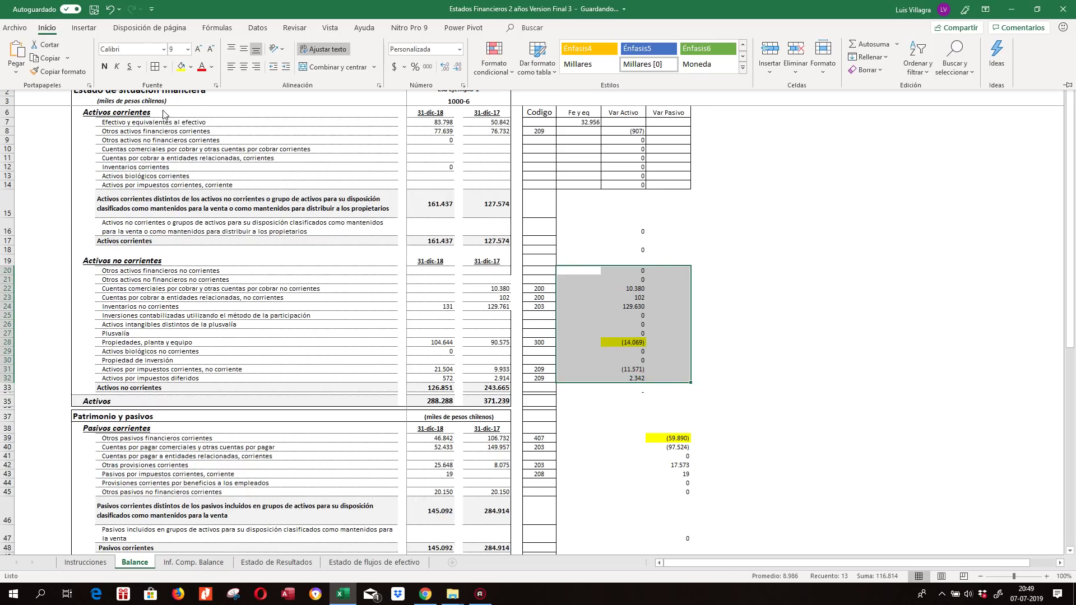
{"action": "left_click", "coordinate": [156, 66]}
Set the border line colour to red and leave border drawing mode.
{"action": "left_click", "coordinate": [166, 67]}
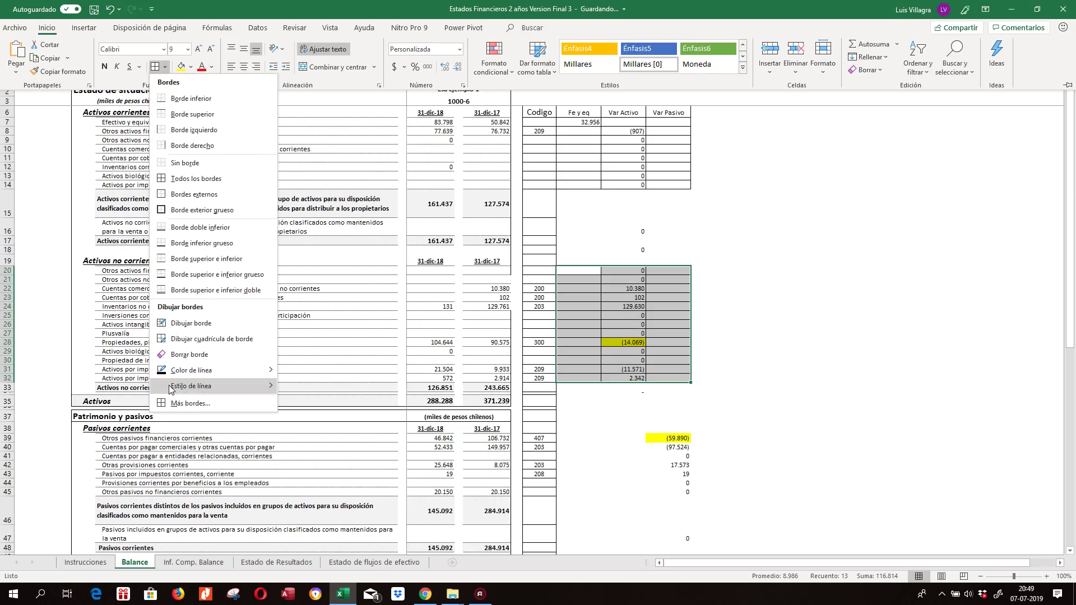
{"action": "mouse_move", "coordinate": [190, 370]}
{"action": "left_click", "coordinate": [293, 478]}
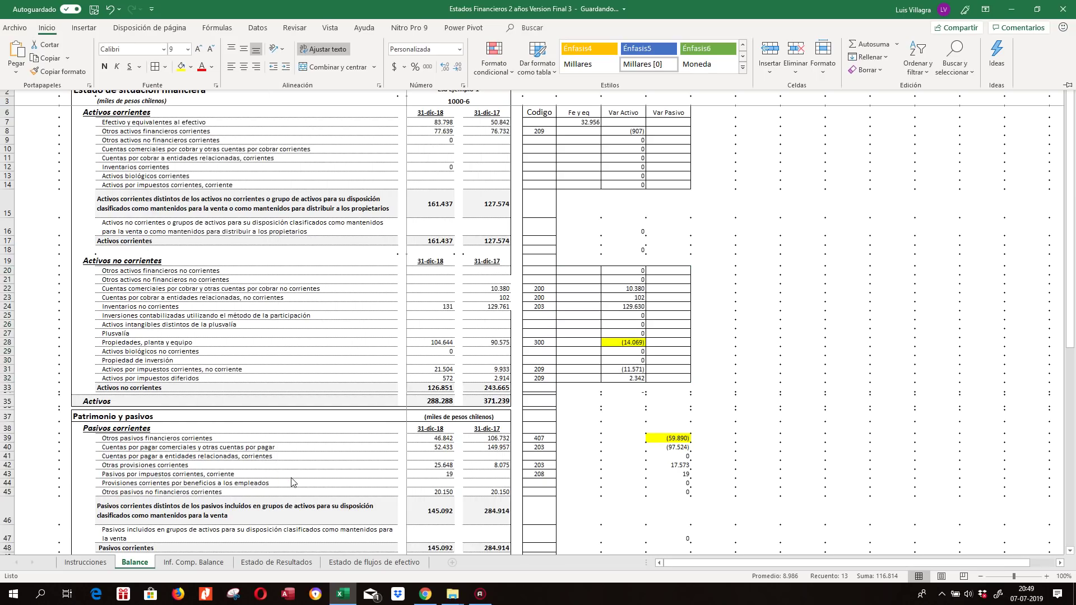
{"action": "left_click", "coordinate": [577, 273]}
{"action": "key", "text": "Escape"}
Reapply all borders to K20:M32 in the red line colour.
{"action": "mouse_move", "coordinate": [586, 273]}
{"action": "left_mouse_down"}
{"action": "mouse_move", "coordinate": [643, 274]}
{"action": "mouse_move", "coordinate": [661, 307]}
{"action": "mouse_move", "coordinate": [668, 377]}
{"action": "left_mouse_up"}
{"action": "left_click", "coordinate": [47, 27]}
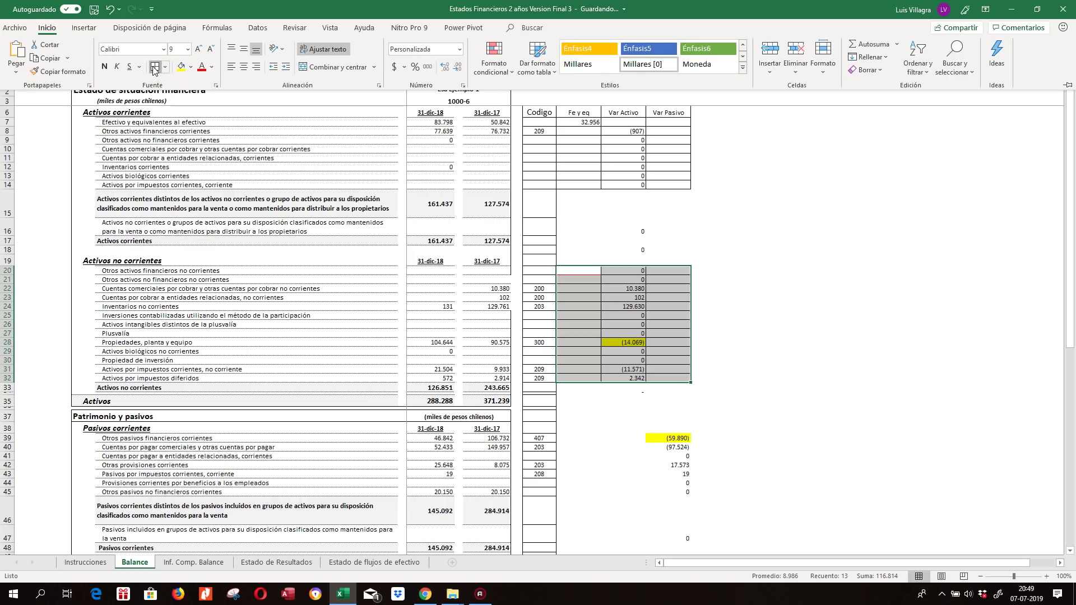
{"action": "left_click", "coordinate": [154, 67]}
{"action": "left_click_drag", "start_coordinate": [601, 138], "coordinate": [628, 150]}
Apply red borders to every cell of the variation worksheet range J6:M75.
{"action": "left_click", "coordinate": [545, 113]}
{"action": "left_click_drag", "start_coordinate": [545, 114], "coordinate": [653, 485]}
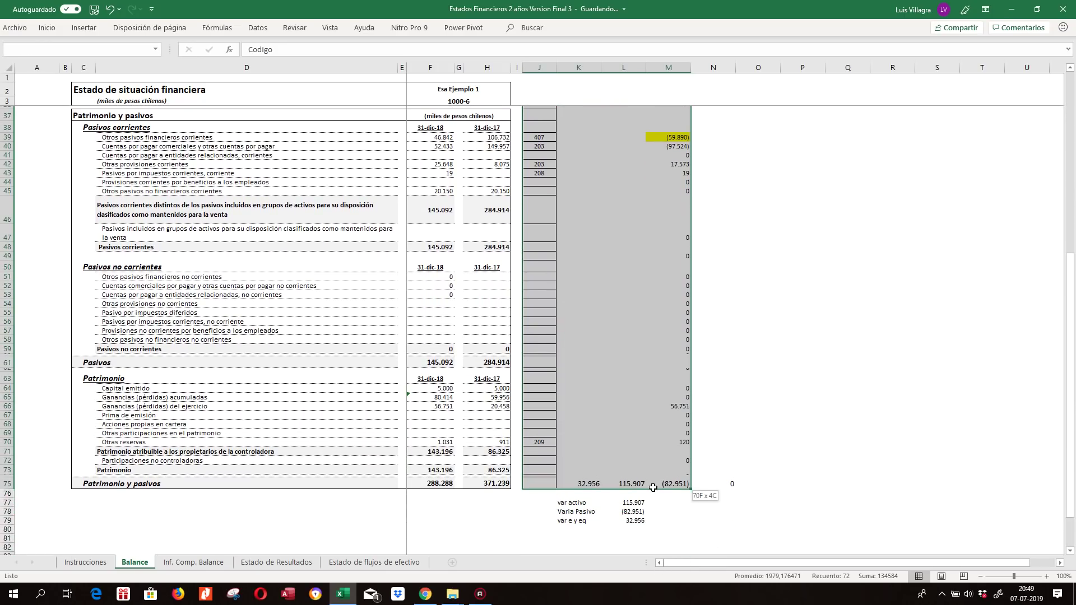
{"action": "left_click", "coordinate": [47, 28]}
{"action": "left_click", "coordinate": [155, 66]}
{"action": "left_click", "coordinate": [621, 214]}
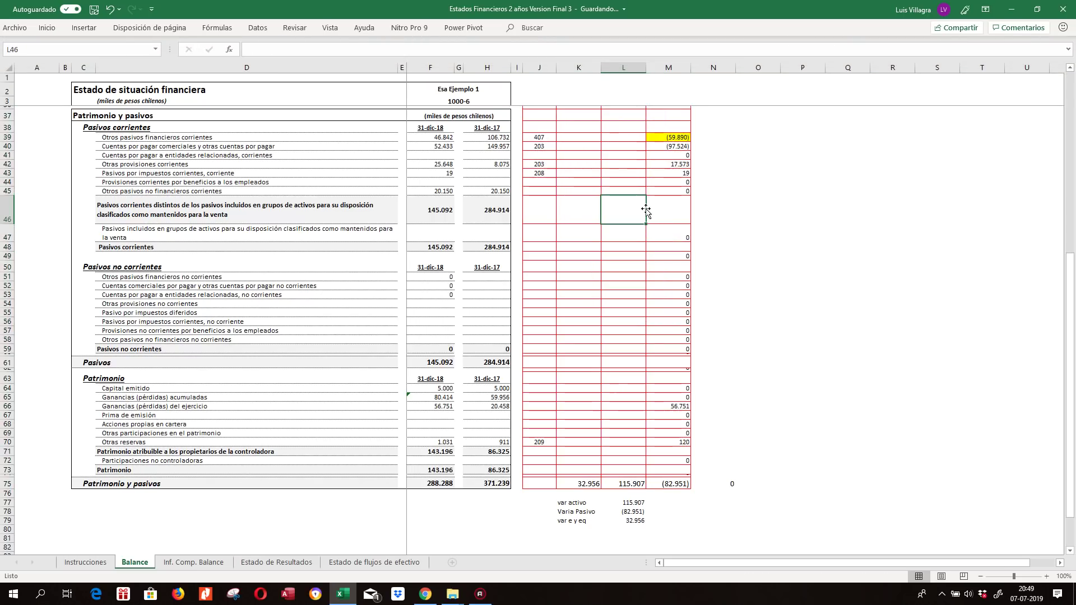
{"action": "scroll", "coordinate": [633, 224], "scroll_direction": "up", "scroll_amount": 12}
{"action": "scroll", "coordinate": [637, 233], "scroll_direction": "up", "scroll_amount": 1}
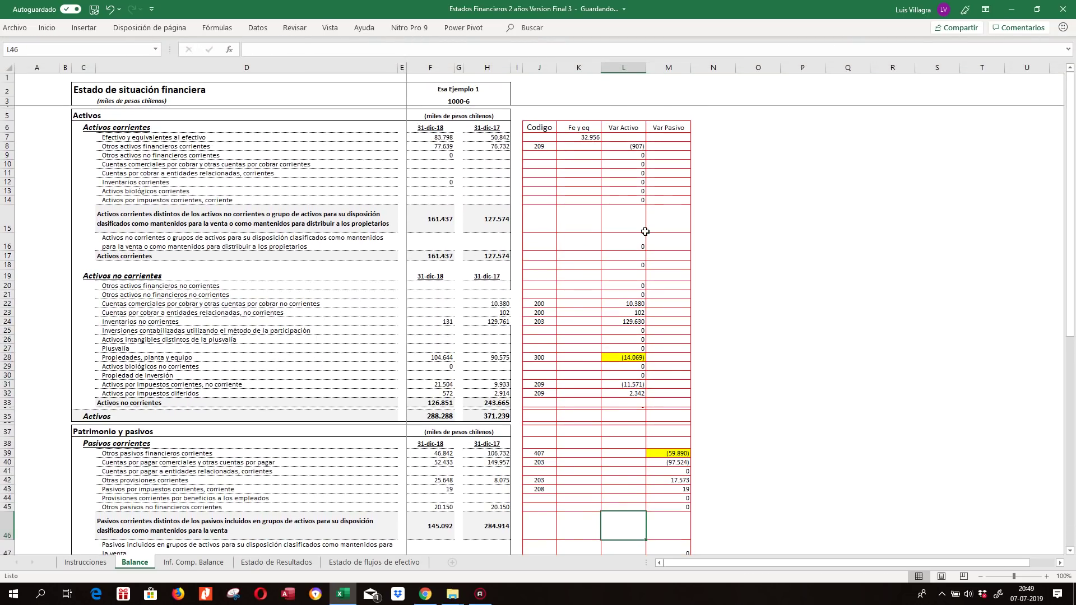
{"action": "left_click", "coordinate": [623, 155]}
{"action": "scroll", "coordinate": [660, 378], "scroll_direction": "down", "scroll_amount": 10}
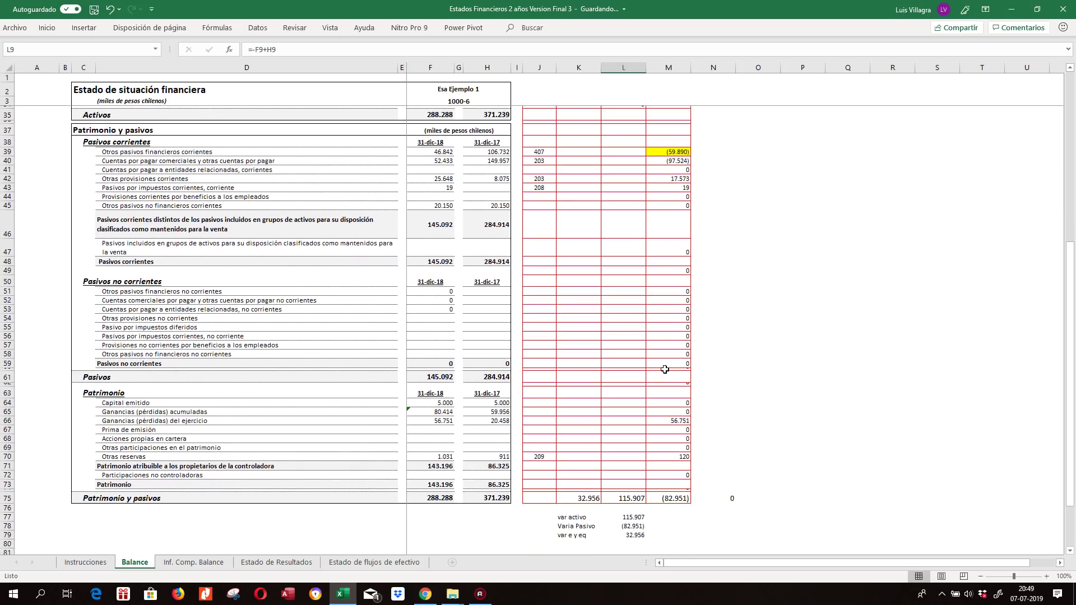
{"action": "left_click", "coordinate": [667, 151]}
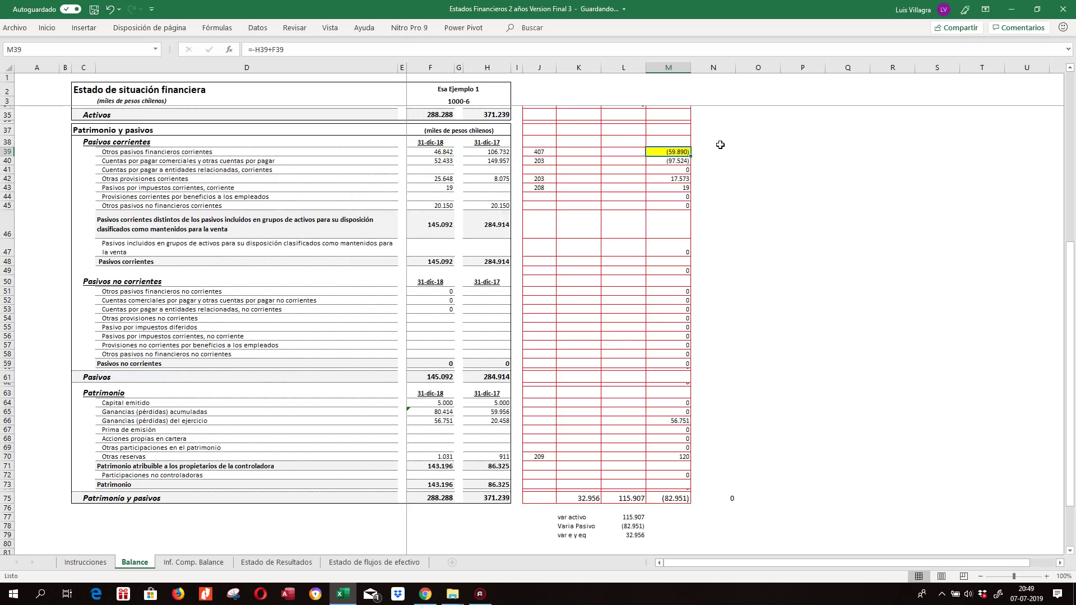
{"action": "type", "text": "-"}
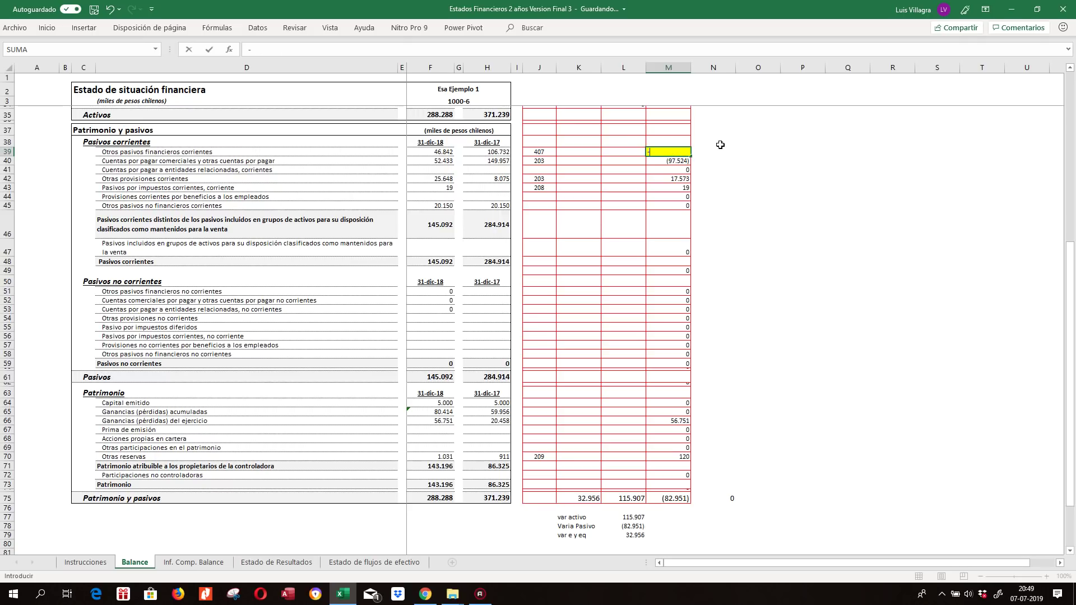
{"action": "key", "text": "Left"}
{"action": "key", "text": "Left"}
{"action": "key", "text": "Left"}
{"action": "key", "text": "Left"}
{"action": "key", "text": "Escape"}
Enter the liability variation formula +F39-H39 in M39 for other current financial liabilities.
{"action": "type", "text": "+"}
{"action": "key", "text": "Left"}
{"action": "key", "text": "Left"}
{"action": "key", "text": "Left"}
{"action": "key", "text": "Left"}
{"action": "key", "text": "Left"}
{"action": "key", "text": "Left"}
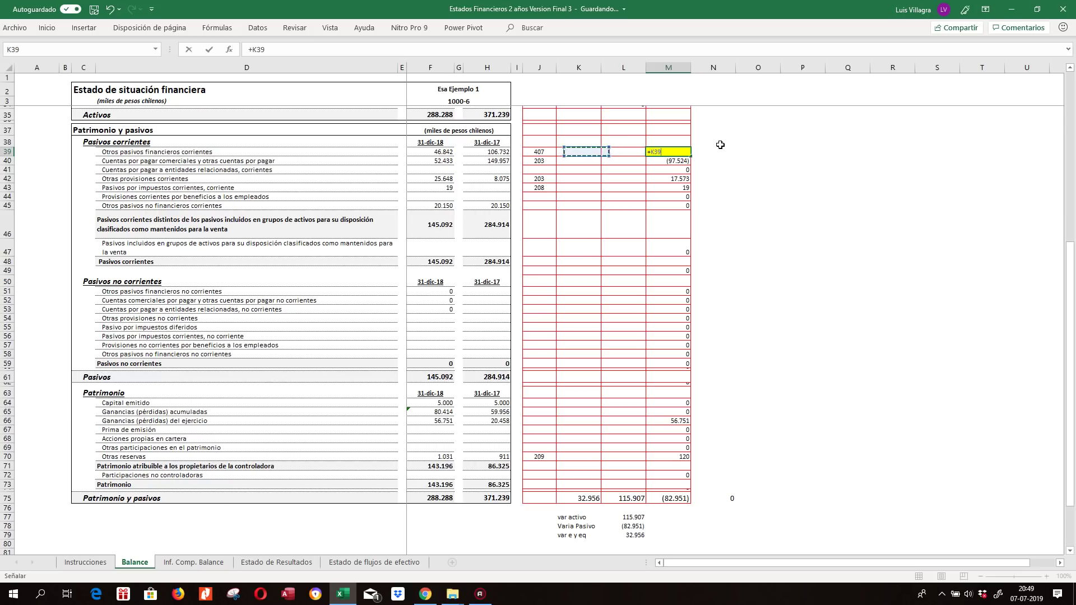
{"action": "key", "text": "Left"}
{"action": "type", "text": "-"}
{"action": "key", "text": "Left"}
{"action": "key", "text": "Left"}
{"action": "key", "text": "Left"}
{"action": "key", "text": "Left"}
{"action": "key", "text": "Left"}
{"action": "key", "text": "Return"}
{"action": "key", "text": "Up"}
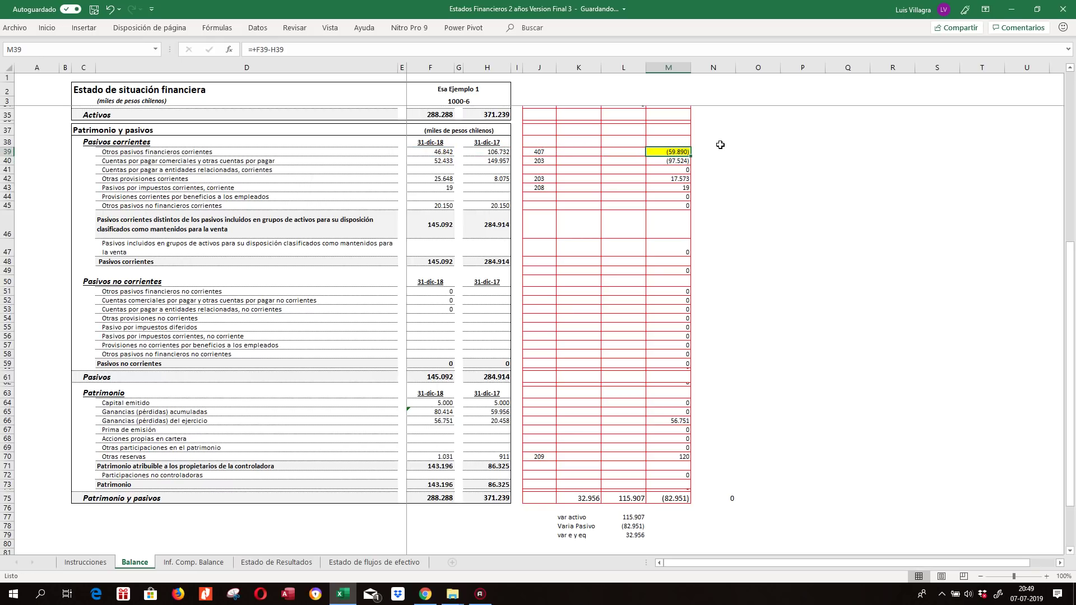
Copy the formatting of M40 onto M39 to remove its yellow highlight.
{"action": "left_click", "coordinate": [541, 160]}
{"action": "left_click", "coordinate": [662, 160]}
{"action": "left_click", "coordinate": [47, 28]}
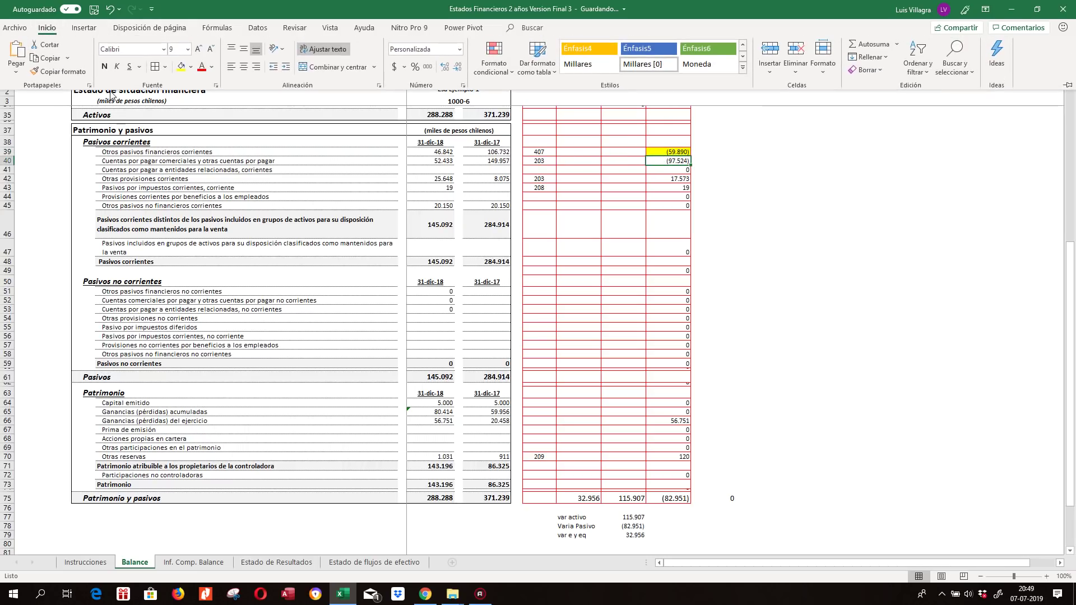
{"action": "left_click", "coordinate": [57, 71]}
{"action": "left_click", "coordinate": [676, 154]}
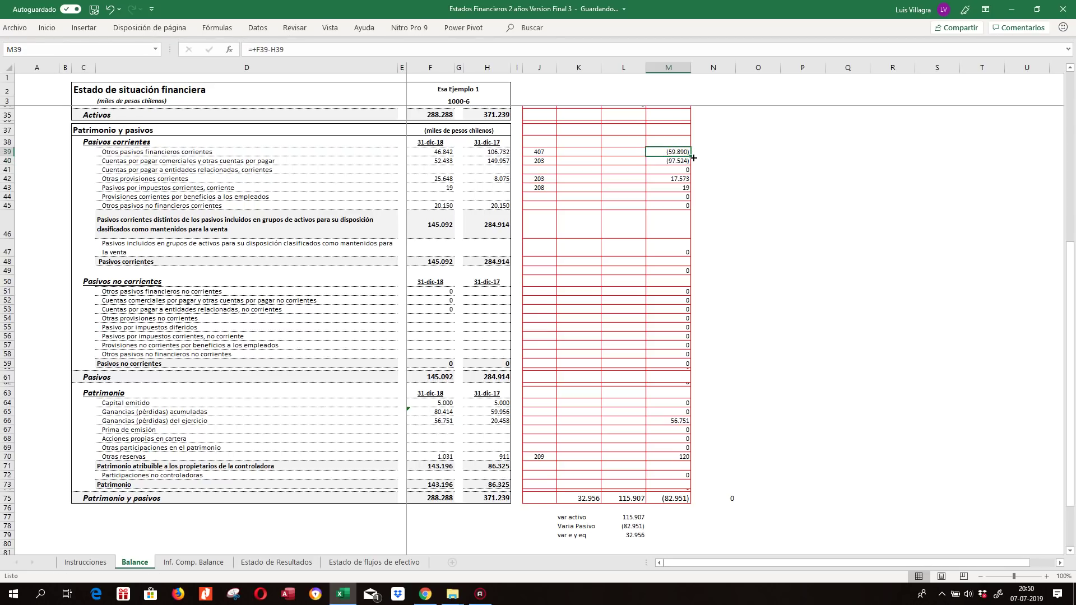
Fill the variation formula from M39 down through M72.
{"action": "left_click_drag", "start_coordinate": [691, 156], "coordinate": [693, 485]}
{"action": "left_click", "coordinate": [682, 393]}
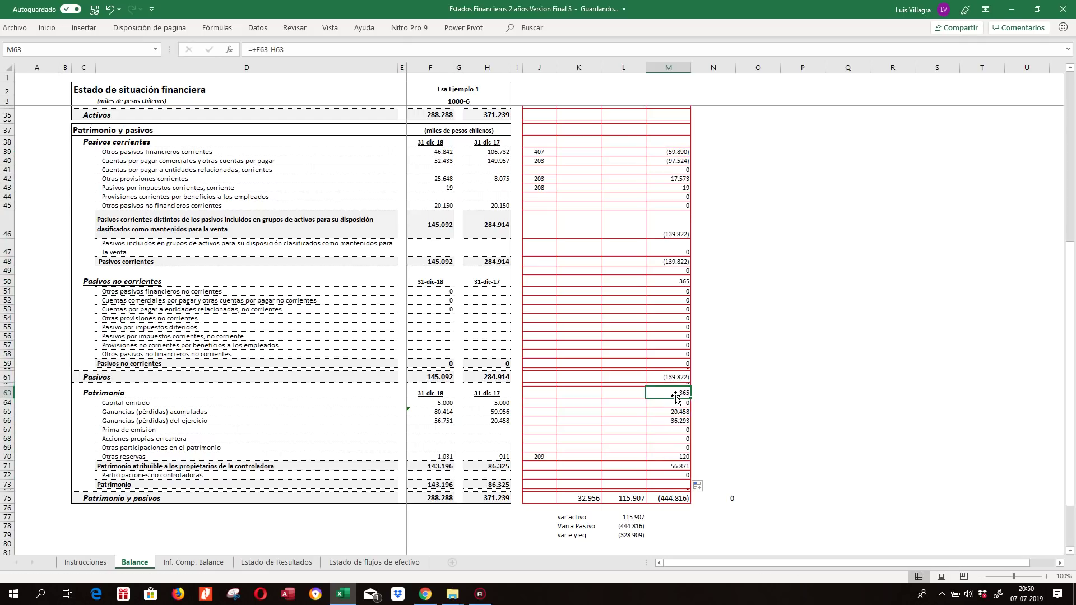
{"action": "left_click", "coordinate": [681, 369]}
Clear the filled formulas from the subtotal cells M61, M71, M48 and M46.
{"action": "left_click", "coordinate": [675, 377]}
{"action": "key", "text": "Delete"}
{"action": "left_click", "coordinate": [666, 468]}
{"action": "key", "text": "Delete"}
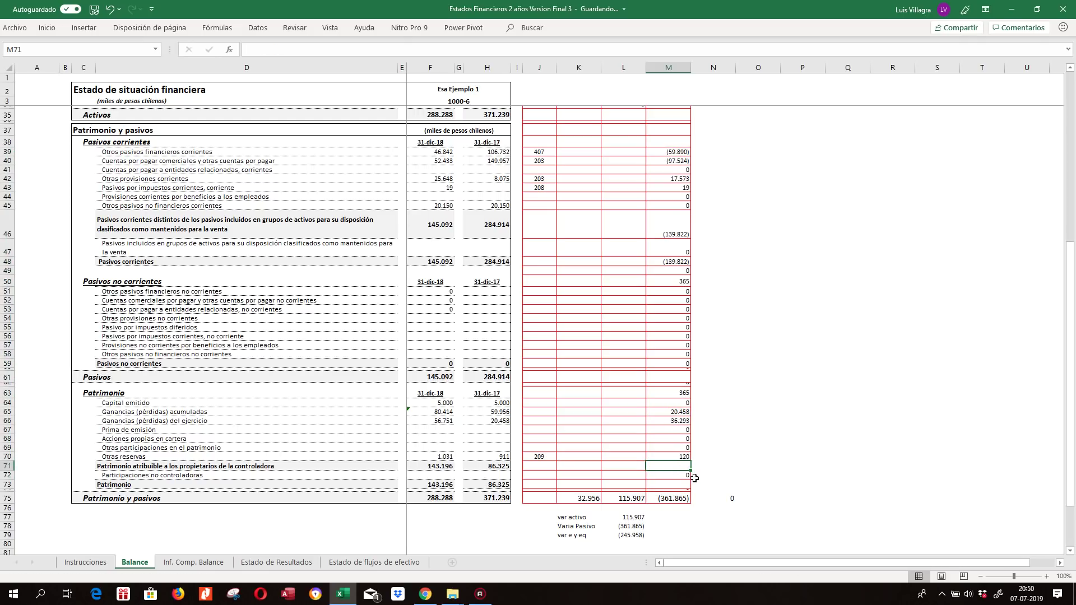
{"action": "left_click", "coordinate": [672, 262]}
{"action": "key", "text": "Delete"}
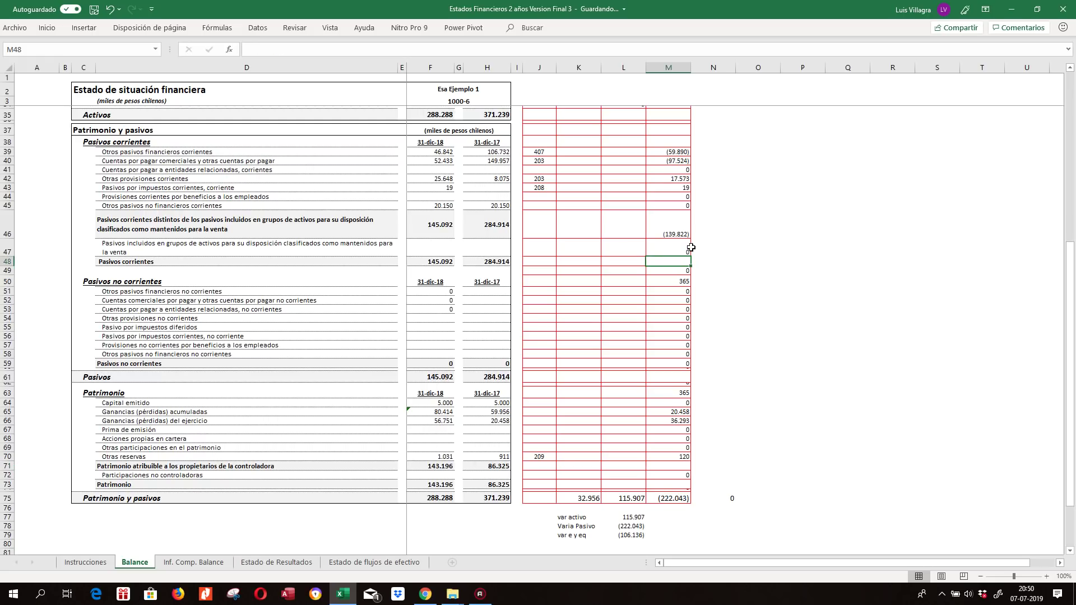
{"action": "left_click", "coordinate": [672, 224]}
{"action": "key", "text": "Delete"}
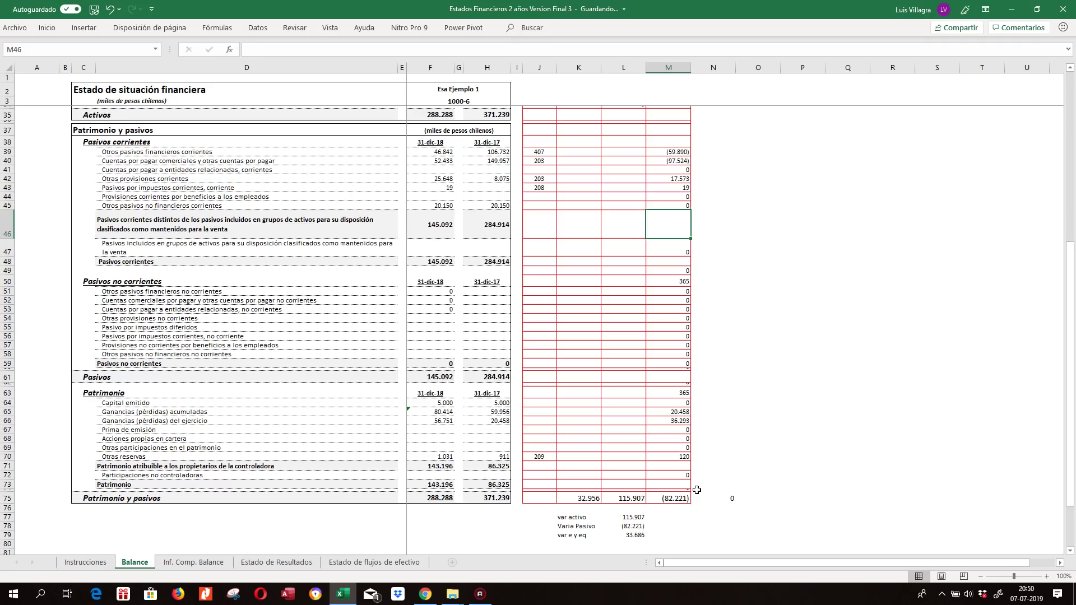
Check the variation totals and replace the date difference in M50 with 0.
{"action": "left_click", "coordinate": [630, 498]}
{"action": "left_click", "coordinate": [675, 498]}
{"action": "left_click", "coordinate": [679, 457]}
{"action": "left_click", "coordinate": [680, 498]}
{"action": "left_click", "coordinate": [621, 517]}
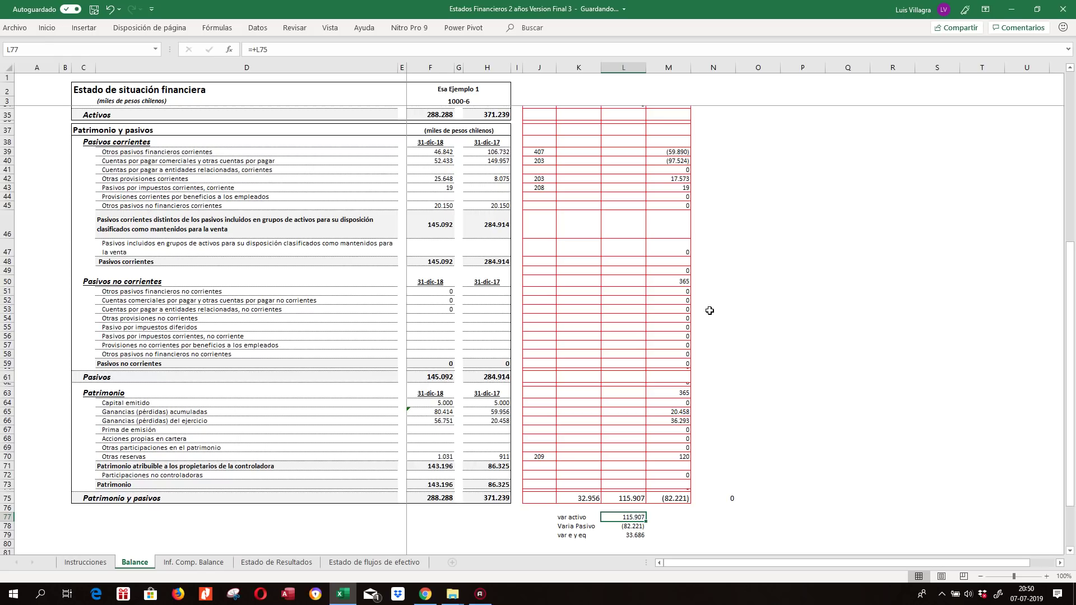
{"action": "left_click", "coordinate": [673, 284]}
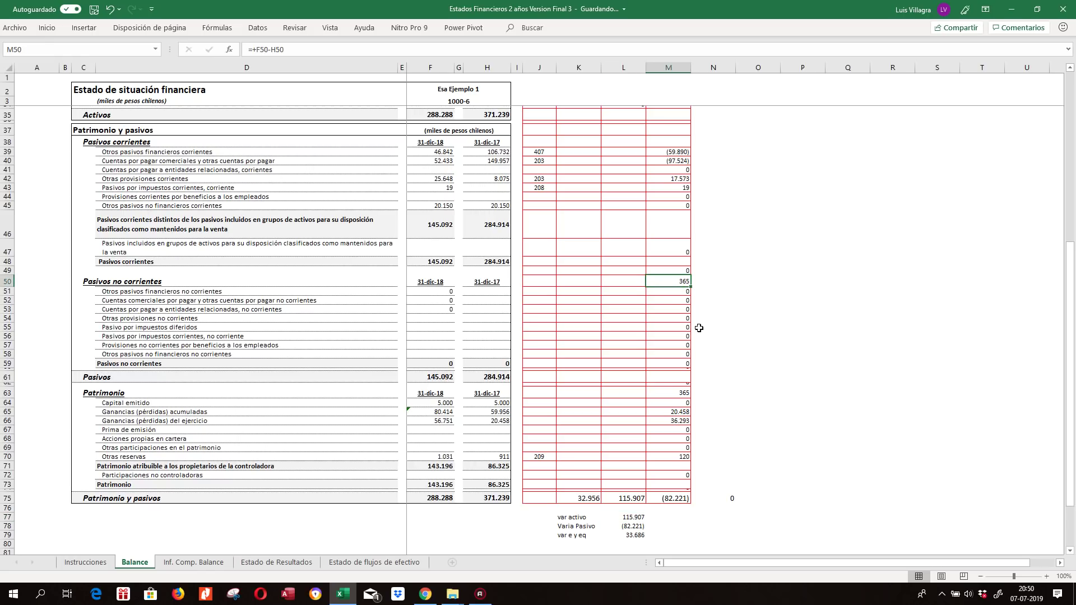
{"action": "type", "text": "0"}
{"action": "key", "text": "Return"}
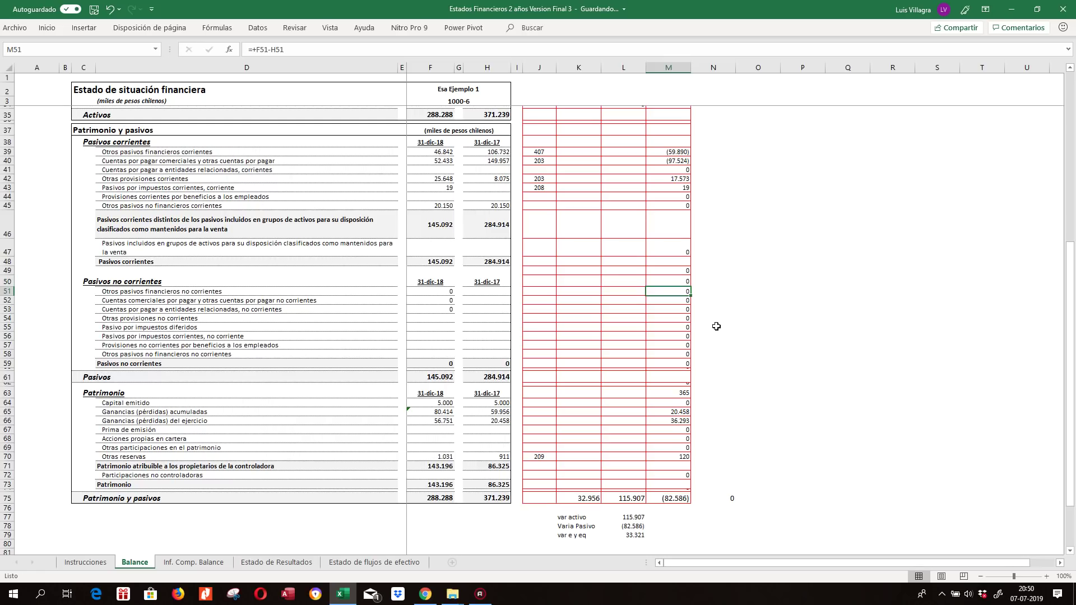
Check the liability variation total in L78 and clear the date difference from the Patrimonio header row in M63.
{"action": "left_click", "coordinate": [622, 498]}
{"action": "left_click", "coordinate": [622, 526]}
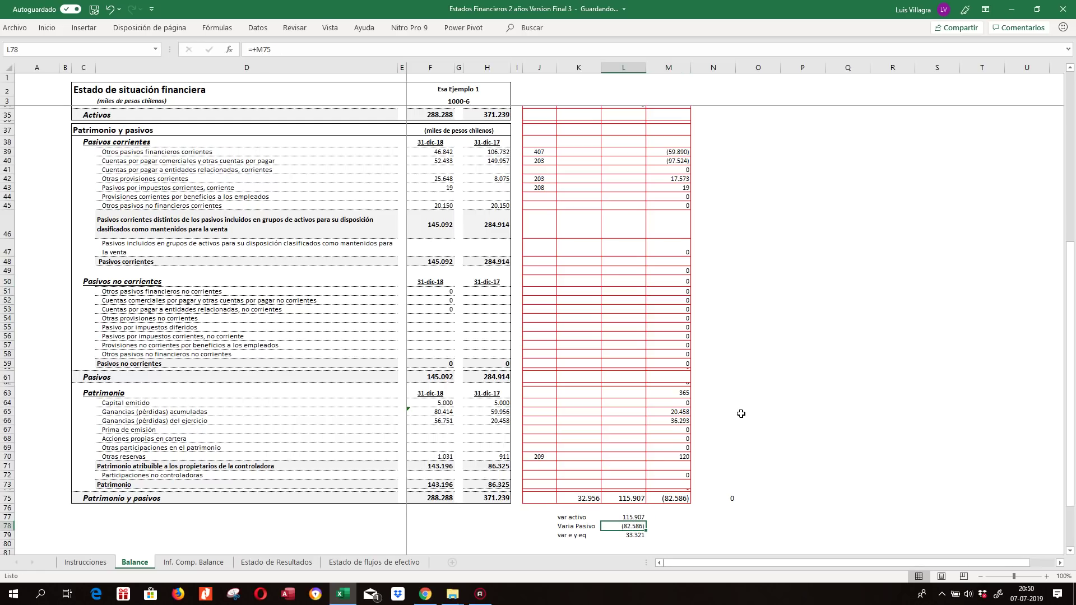
{"action": "left_click", "coordinate": [678, 457]}
{"action": "left_click", "coordinate": [670, 393]}
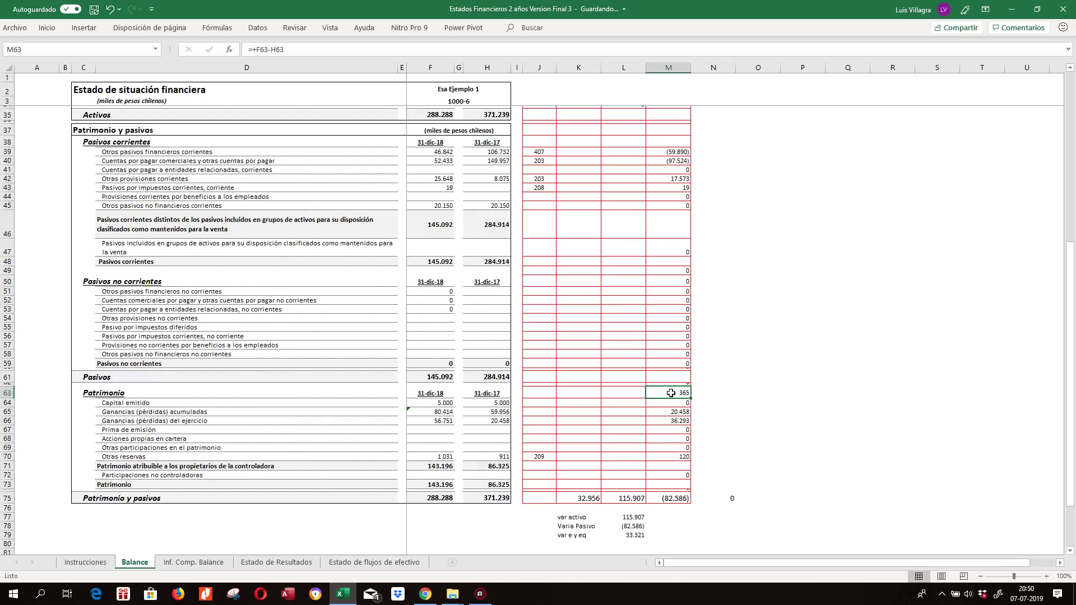
{"action": "key", "text": "Delete"}
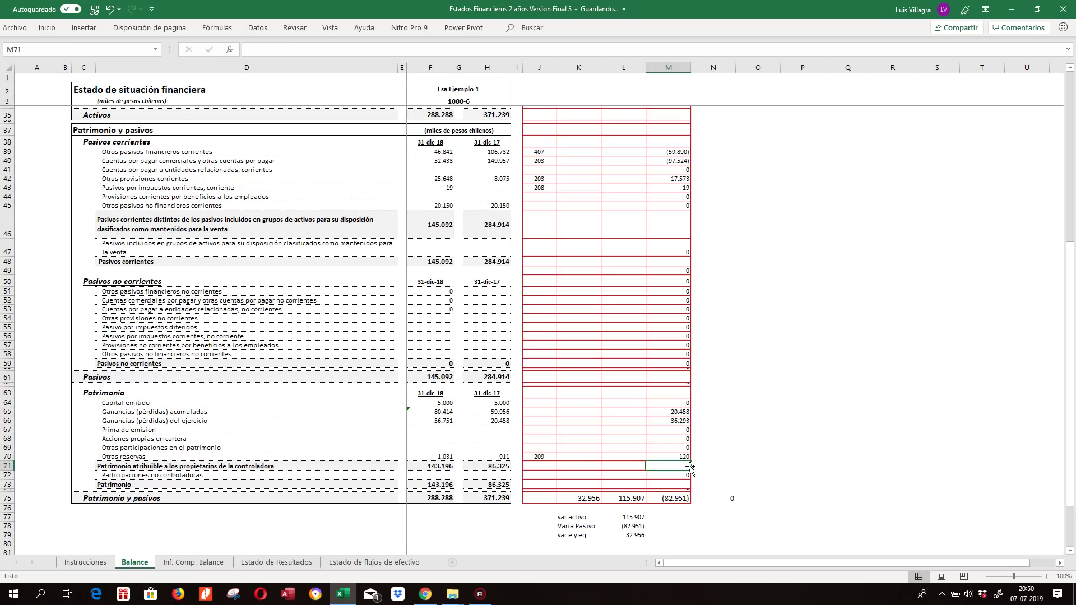
Link the summary label in K77 to the Var Activo column header in L6.
{"action": "left_click", "coordinate": [622, 535]}
{"action": "key", "text": "ctrl+bracketleft"}
{"action": "left_click", "coordinate": [623, 517]}
{"action": "left_click", "coordinate": [586, 518]}
{"action": "type", "text": "+"}
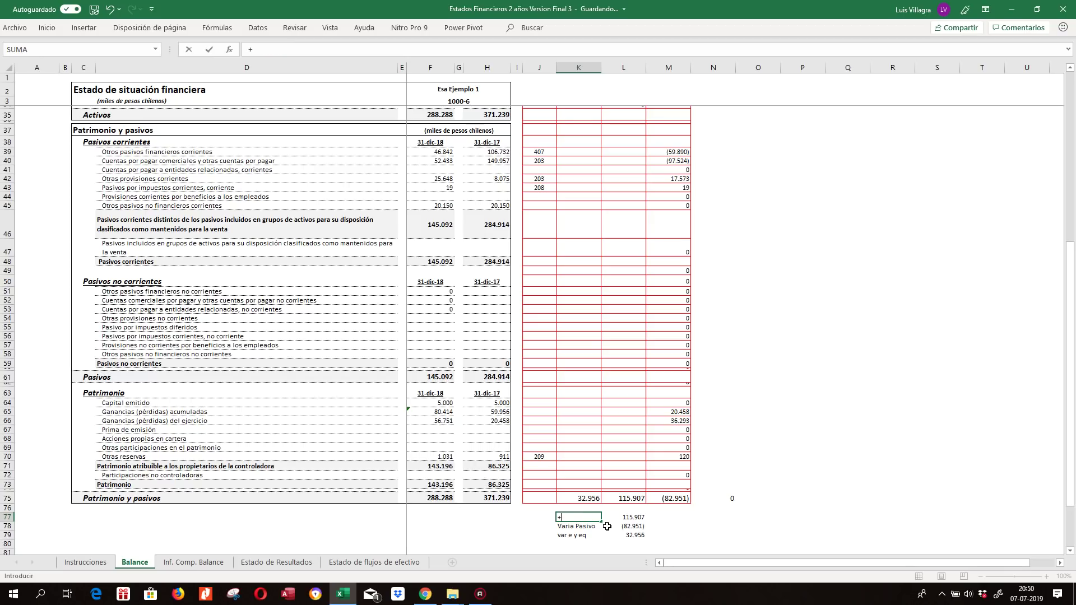
{"action": "scroll", "coordinate": [644, 392], "scroll_direction": "up", "scroll_amount": 10}
{"action": "left_click", "coordinate": [633, 130]}
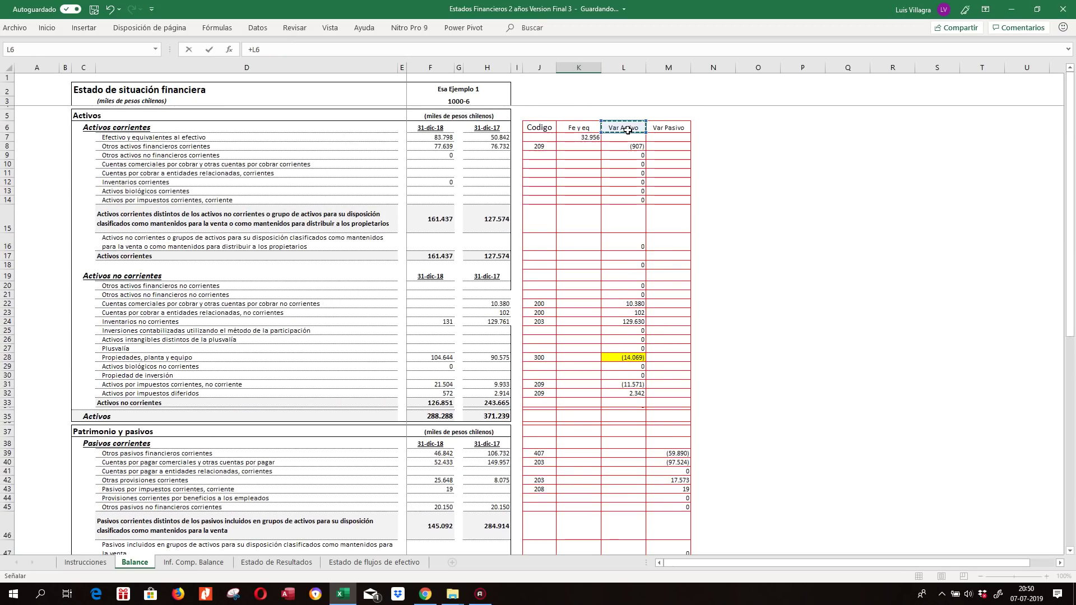
{"action": "scroll", "coordinate": [633, 137], "scroll_direction": "down", "scroll_amount": 9}
{"action": "key", "text": "Return"}
Link the summary label in K78 to the Var Pasivo column header in M6.
{"action": "type", "text": "+"}
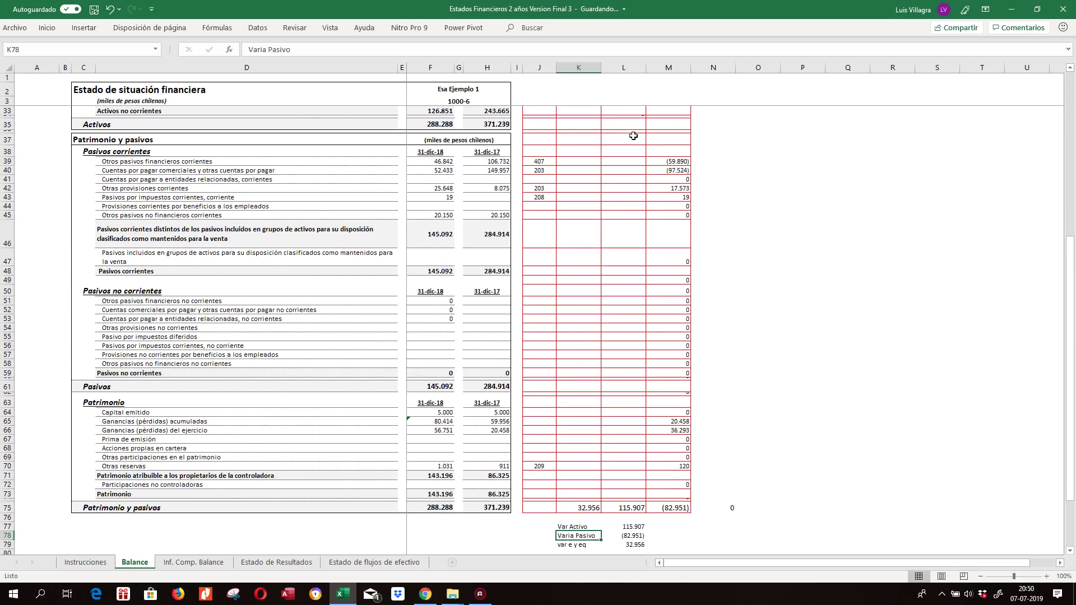
{"action": "scroll", "coordinate": [656, 159], "scroll_direction": "up", "scroll_amount": 9}
{"action": "left_click", "coordinate": [677, 128]}
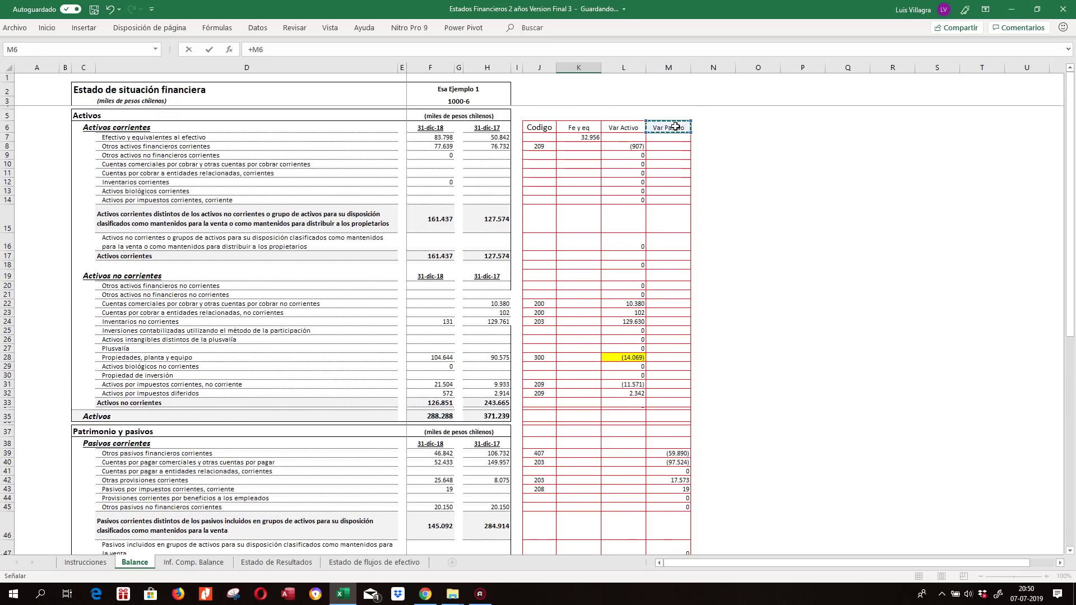
{"action": "key", "text": "Return"}
Examine the variation summary formulas in L77:L79 and the column total in K75.
{"action": "key", "text": "Return"}
{"action": "key", "text": "Up"}
{"action": "key", "text": "Up"}
{"action": "key", "text": "Right"}
{"action": "key", "text": "Up"}
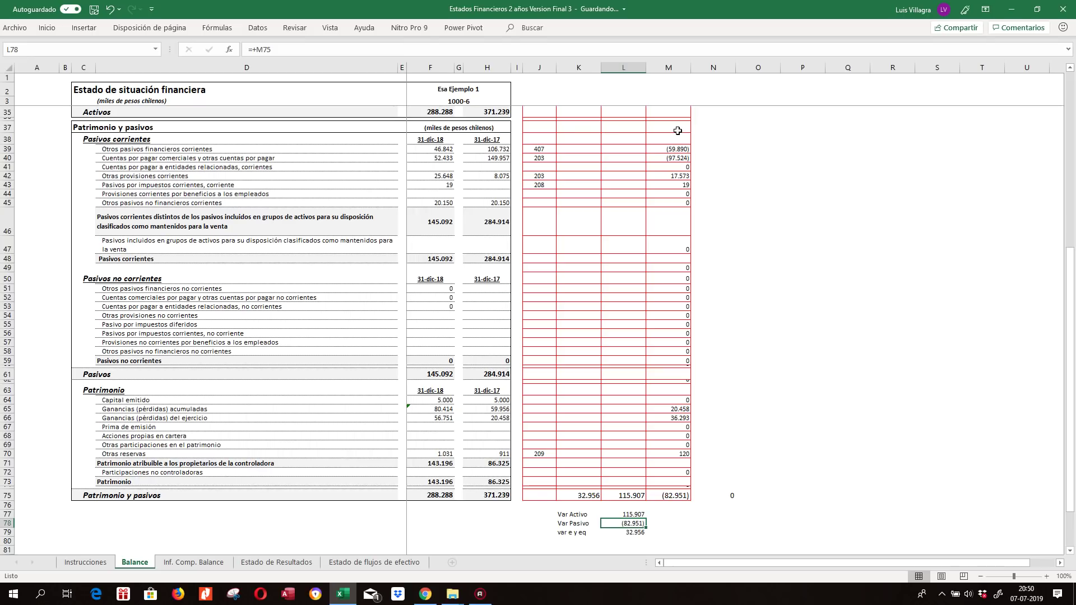
{"action": "key", "text": "Down"}
{"action": "key", "text": "Down"}
{"action": "key", "text": "Up"}
{"action": "key", "text": "Up"}
{"action": "key", "text": "Up"}
{"action": "key", "text": "Up"}
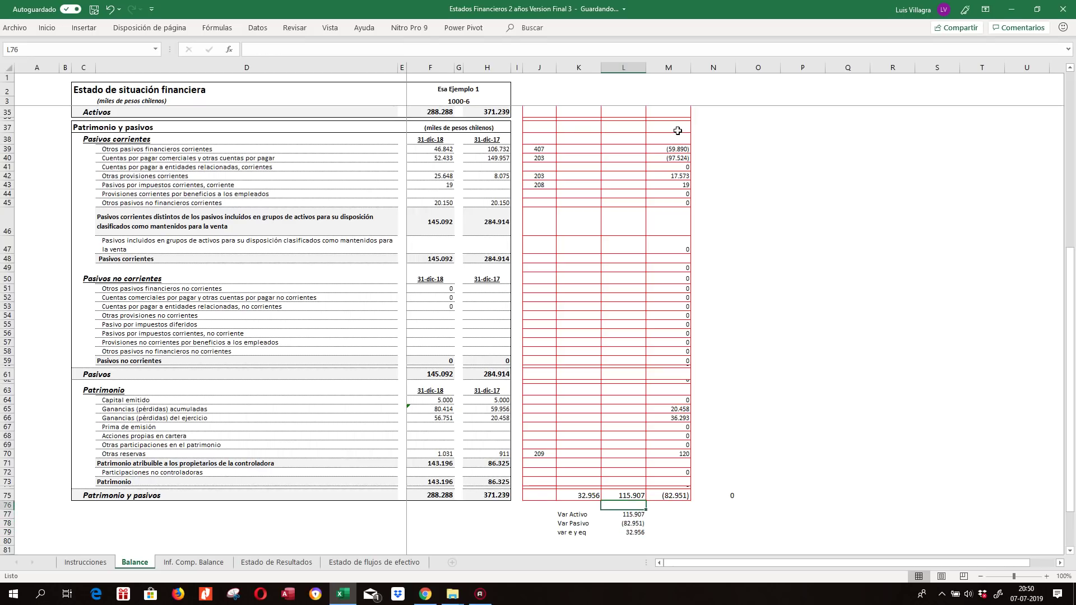
{"action": "key", "text": "Left"}
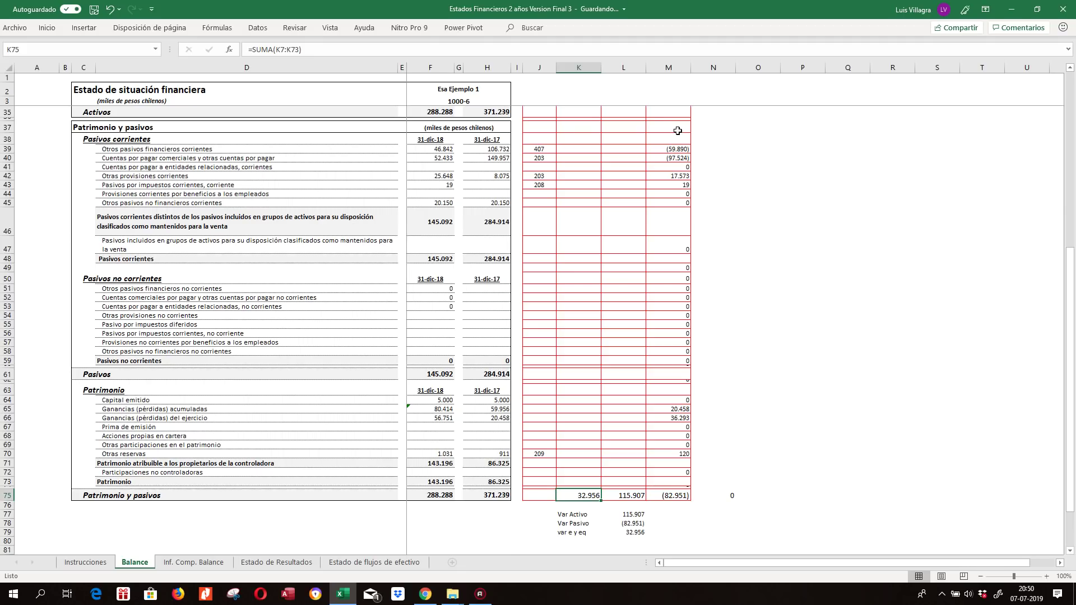
Inspect the code link in J8 of the Balance and the coded lines on the Estado de flujos de efectivo sheet.
{"action": "scroll", "coordinate": [657, 284], "scroll_direction": "up", "scroll_amount": 10}
{"action": "left_click", "coordinate": [540, 142]}
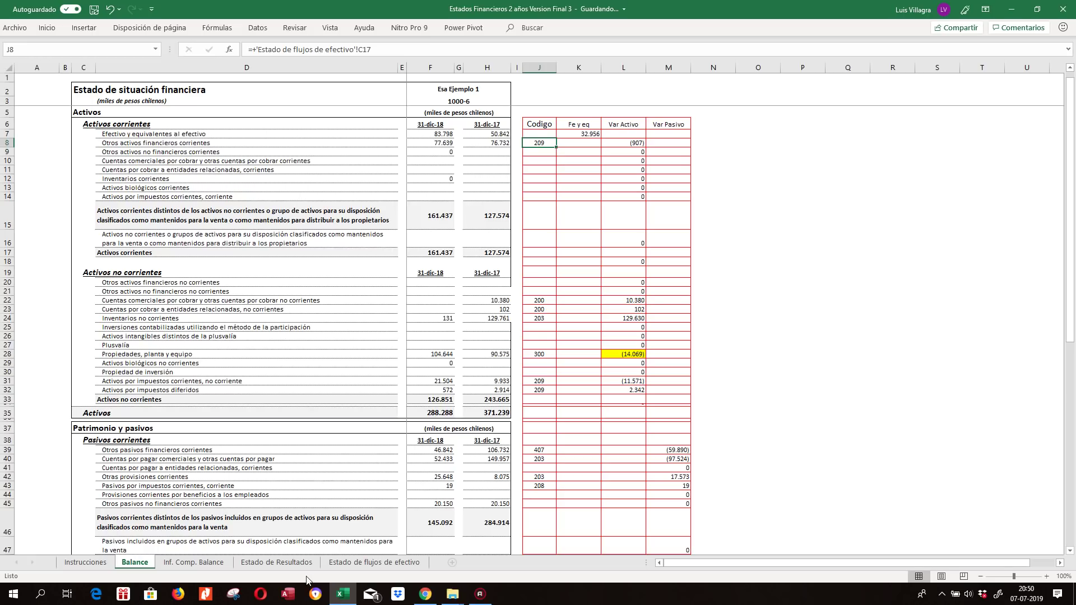
{"action": "left_click", "coordinate": [345, 563]}
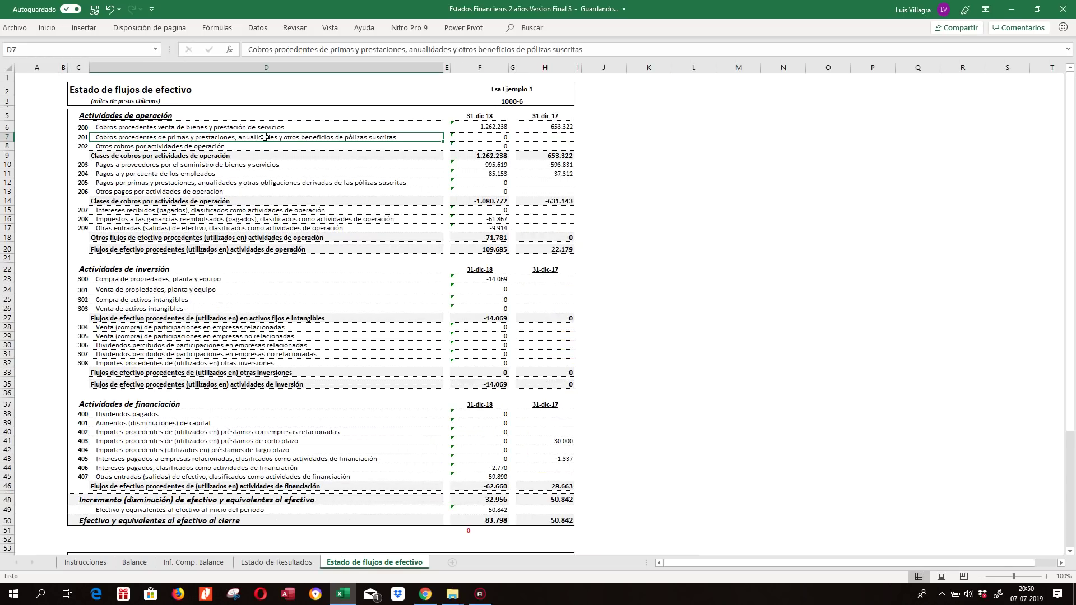
{"action": "left_click", "coordinate": [493, 127]}
{"action": "left_click", "coordinate": [465, 318]}
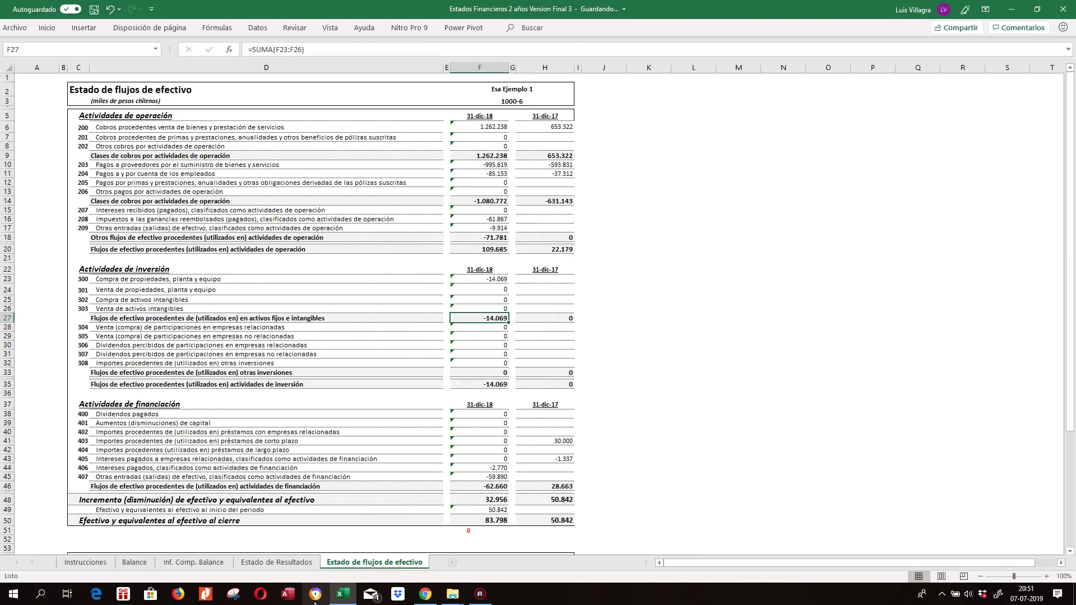
Remove bold from column C on the Estado de Resultados sheet.
{"action": "left_click", "coordinate": [276, 563]}
{"action": "scroll", "coordinate": [236, 217], "scroll_direction": "up", "scroll_amount": 10}
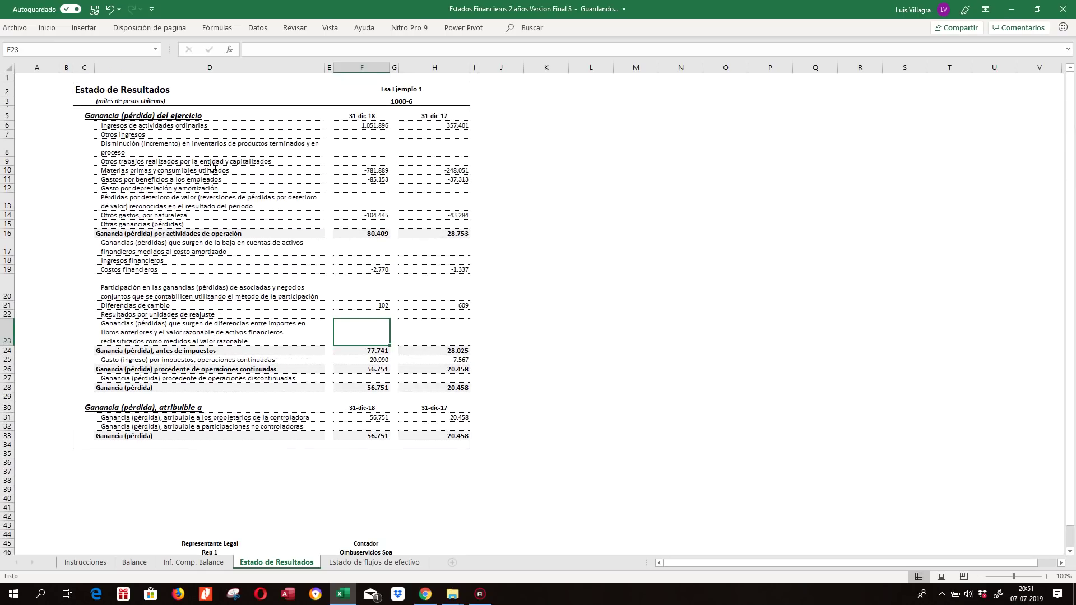
{"action": "left_click", "coordinate": [85, 67]}
{"action": "left_click", "coordinate": [47, 28]}
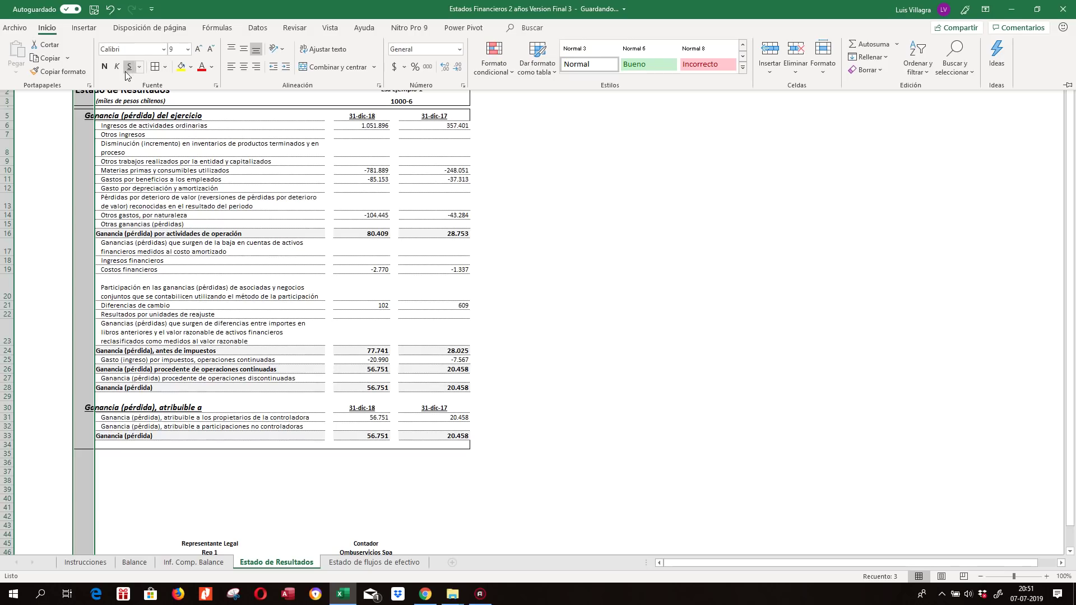
{"action": "left_click", "coordinate": [104, 68]}
{"action": "left_click", "coordinate": [362, 125]}
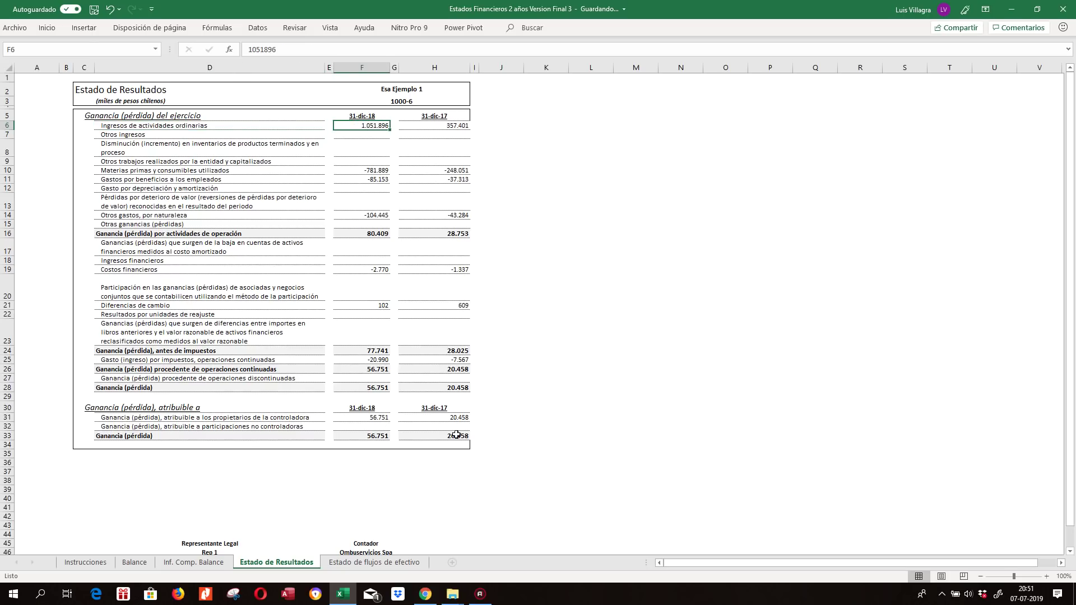
Inspect the SUMAR.SI formula in F6 on the Estado de flujos de efectivo sheet.
{"action": "left_click", "coordinate": [373, 562]}
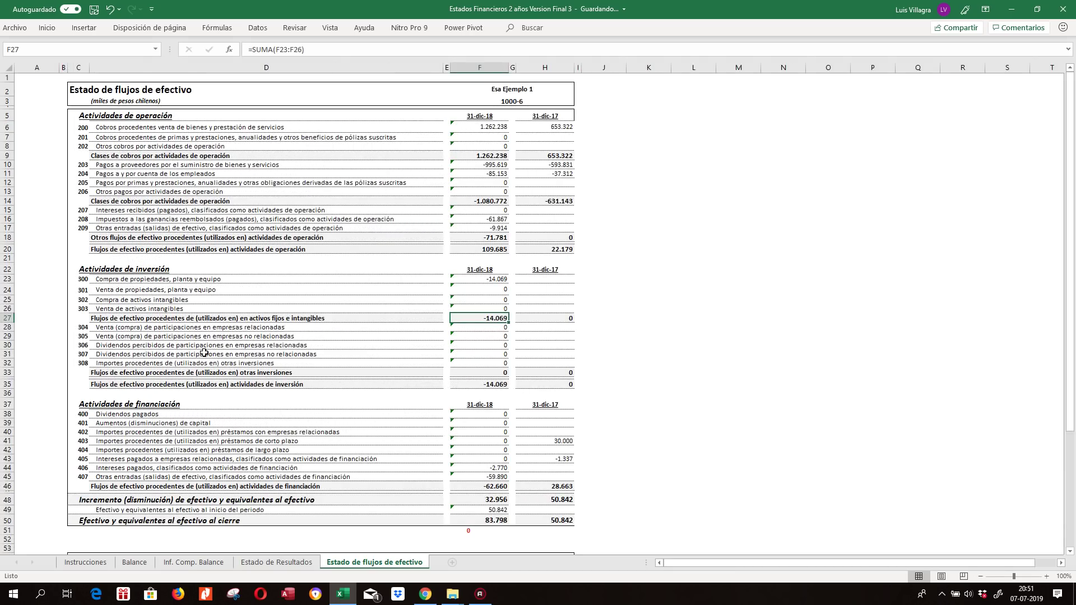
{"action": "left_click", "coordinate": [475, 126]}
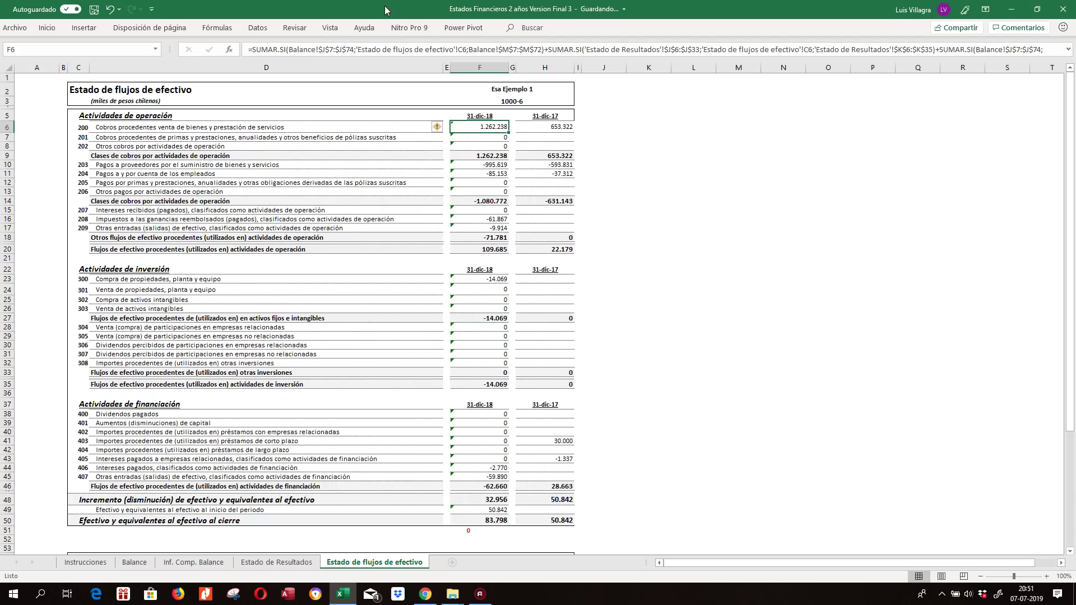
{"action": "left_click", "coordinate": [432, 51]}
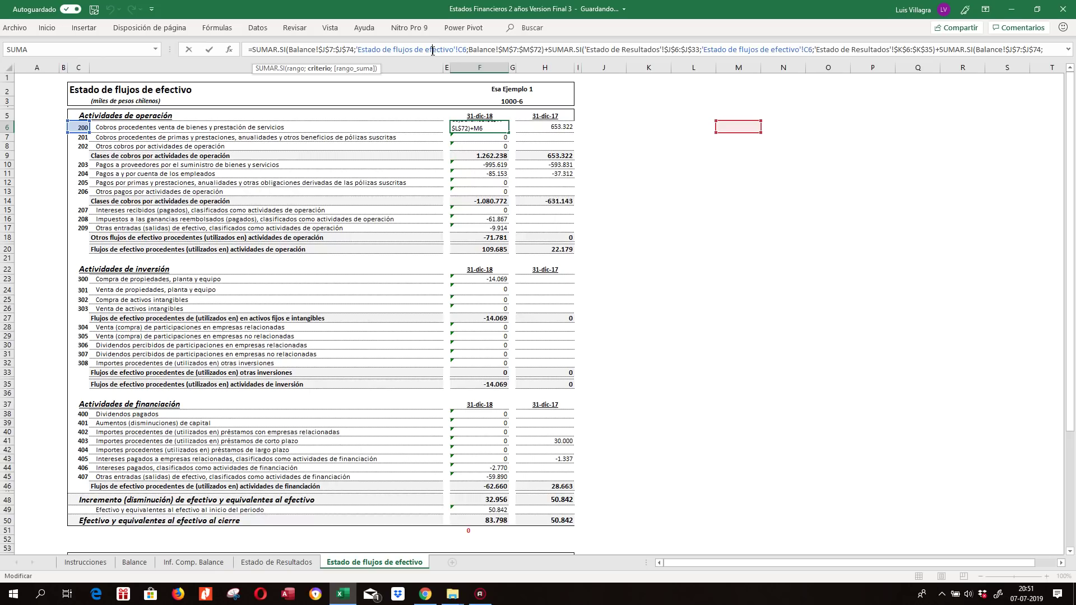
Set the font colour of column M on the cash flow sheet to black.
{"action": "left_click", "coordinate": [738, 67]}
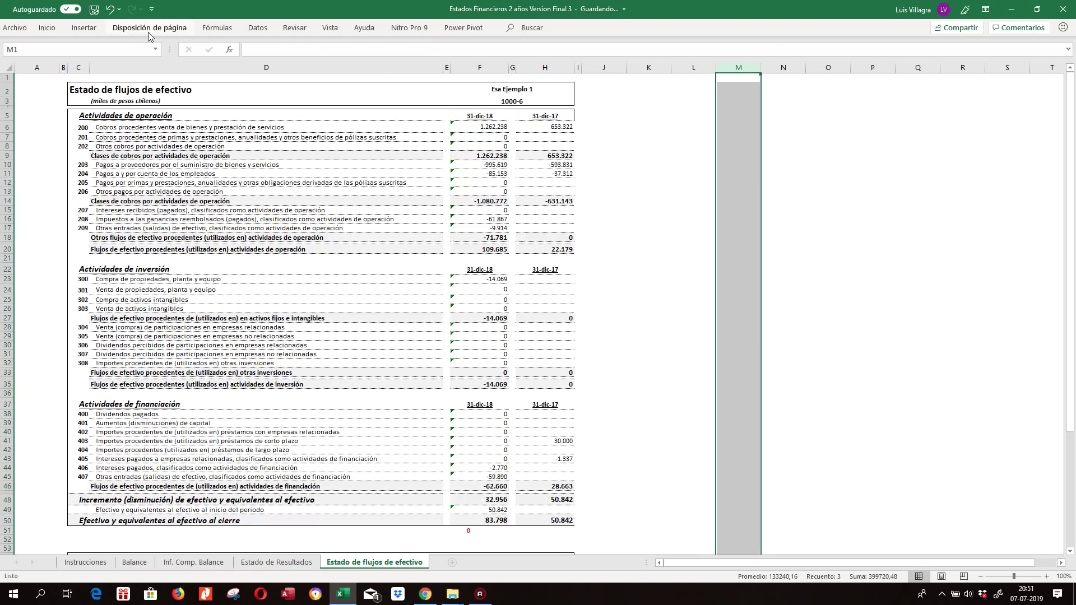
{"action": "left_click", "coordinate": [47, 28]}
{"action": "left_click", "coordinate": [104, 68]}
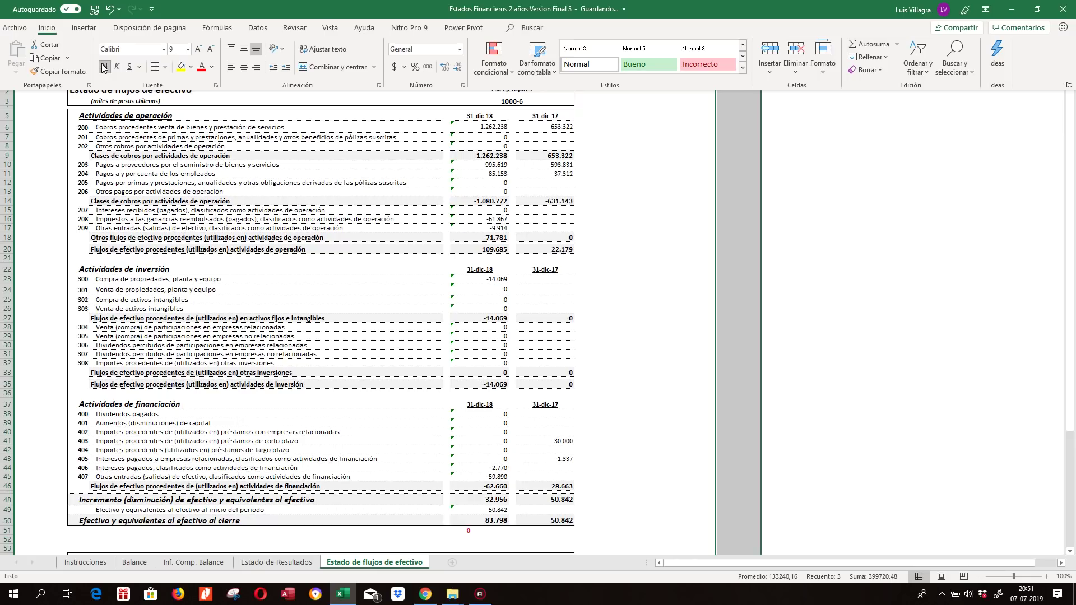
{"action": "left_click", "coordinate": [211, 68]}
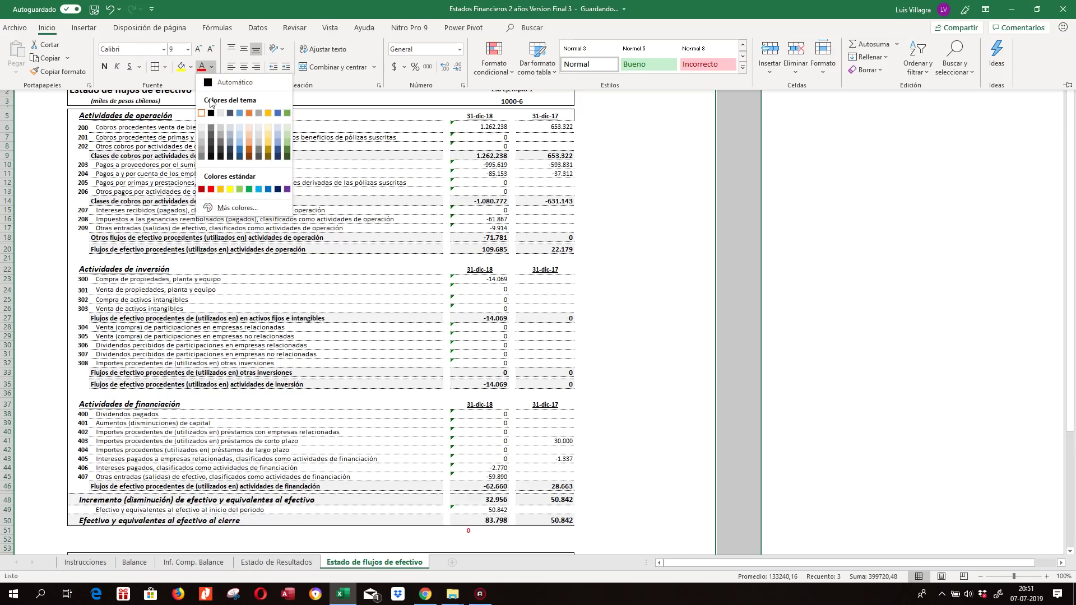
{"action": "left_click", "coordinate": [210, 113]}
{"action": "left_click", "coordinate": [783, 165]}
Examine the auxiliary calculations in M6, M10 and M12 of the cash flow sheet.
{"action": "left_click", "coordinate": [741, 139]}
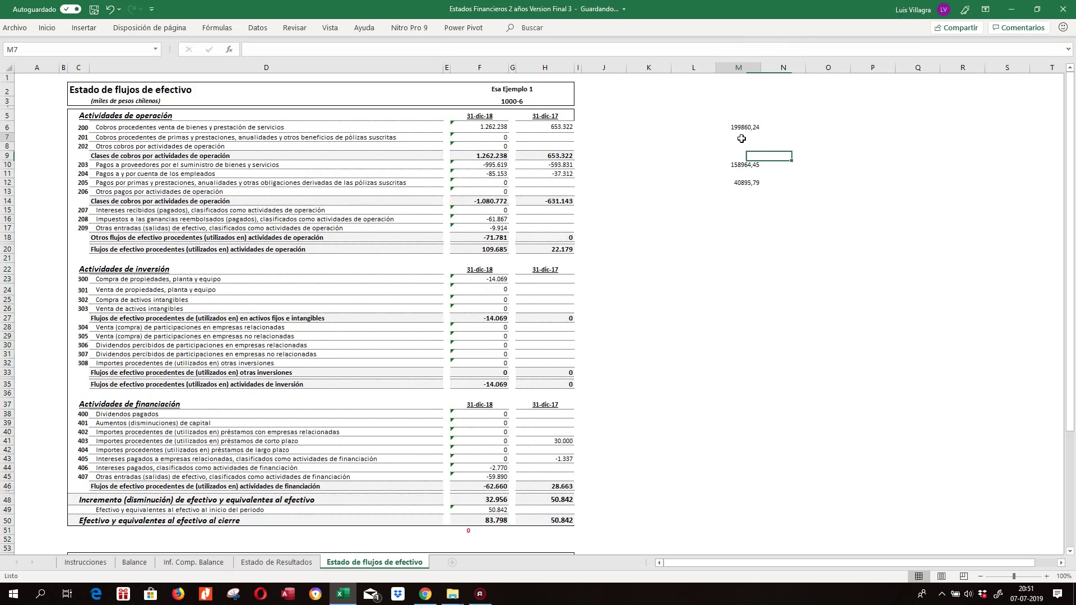
{"action": "left_click", "coordinate": [739, 128]}
{"action": "left_click", "coordinate": [740, 165]}
{"action": "left_click", "coordinate": [748, 174]}
{"action": "left_click", "coordinate": [749, 184]}
{"action": "double_click", "coordinate": [749, 184]}
{"action": "key", "text": "Escape"}
{"action": "key", "text": "Up"}
{"action": "key", "text": "Up"}
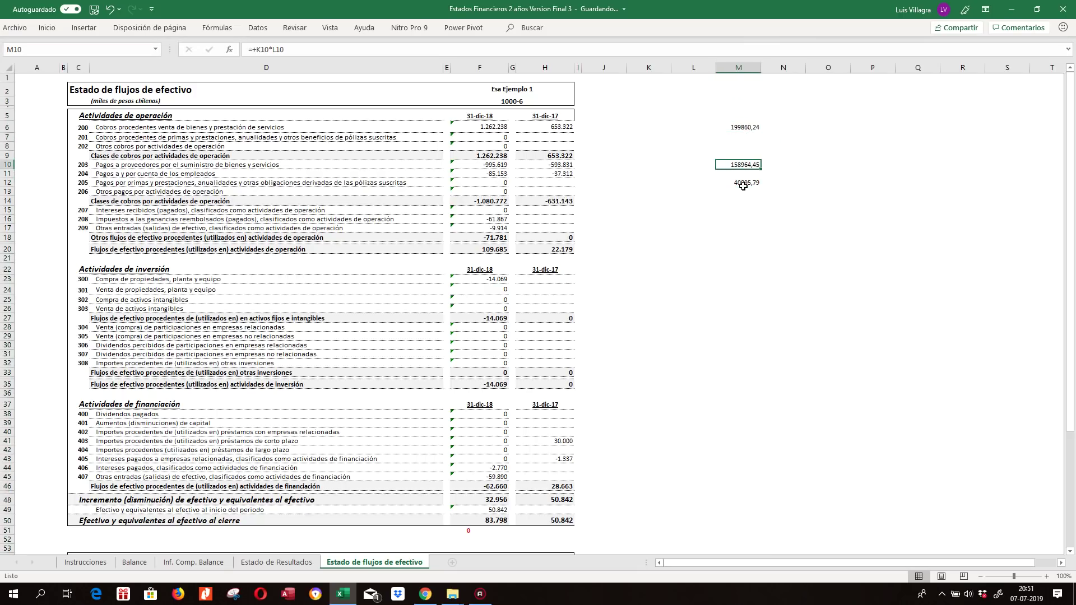
Inspect the multiplication formula in M6 on the Estado de flujos de efectivo sheet.
{"action": "left_click", "coordinate": [737, 127]}
{"action": "key", "text": "F2"}
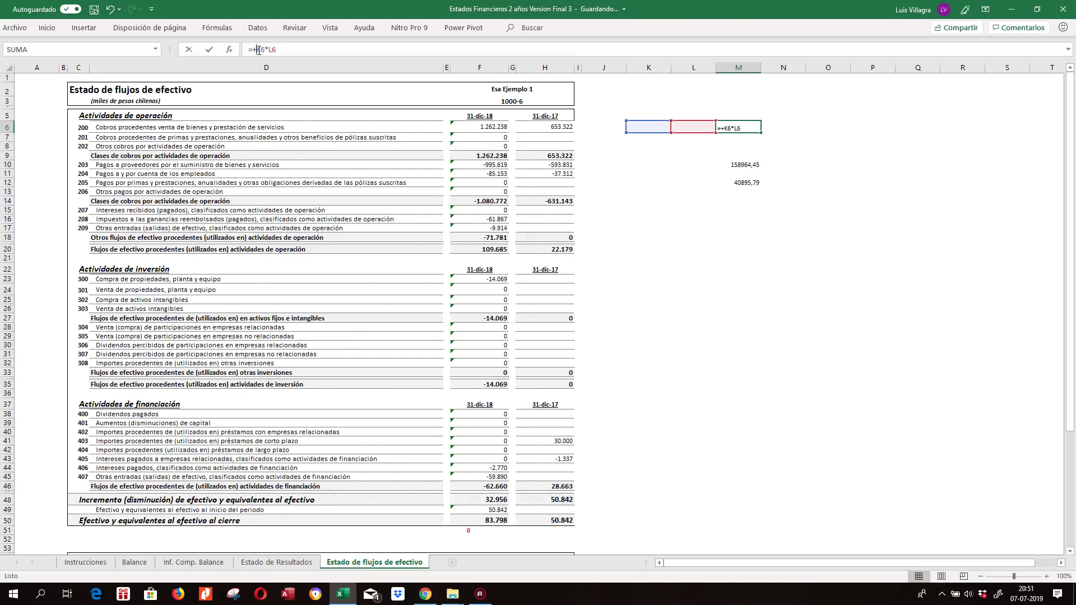
{"action": "key", "text": "Escape"}
Format columns K to M of the cash flow sheet with the thousands-separator number style and black font.
{"action": "left_click", "coordinate": [693, 67]}
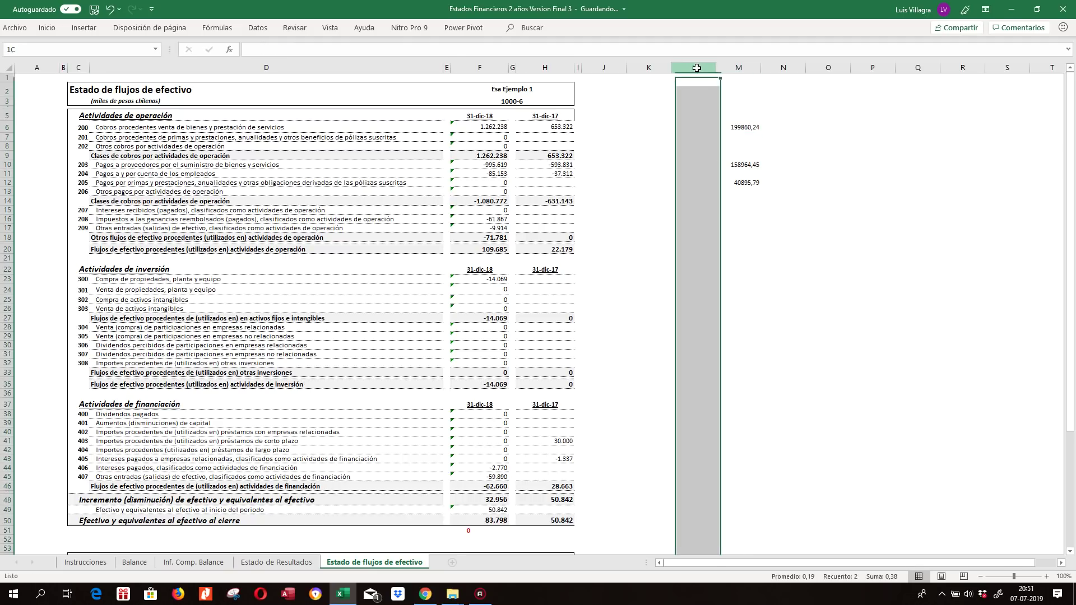
{"action": "left_click_drag", "start_coordinate": [648, 68], "coordinate": [739, 68]}
{"action": "left_click", "coordinate": [45, 30]}
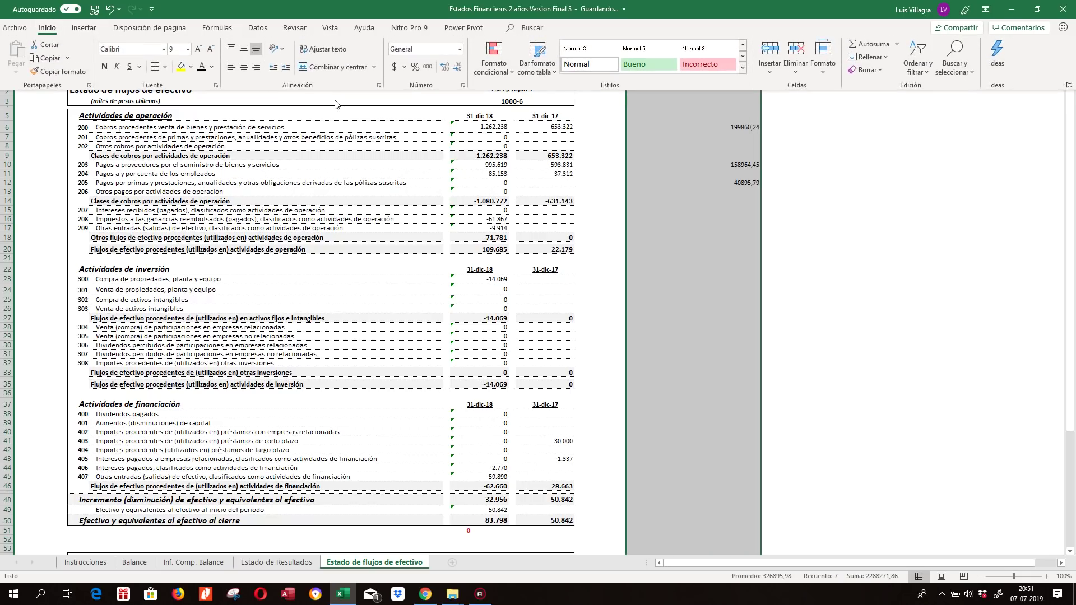
{"action": "left_click", "coordinate": [427, 67]}
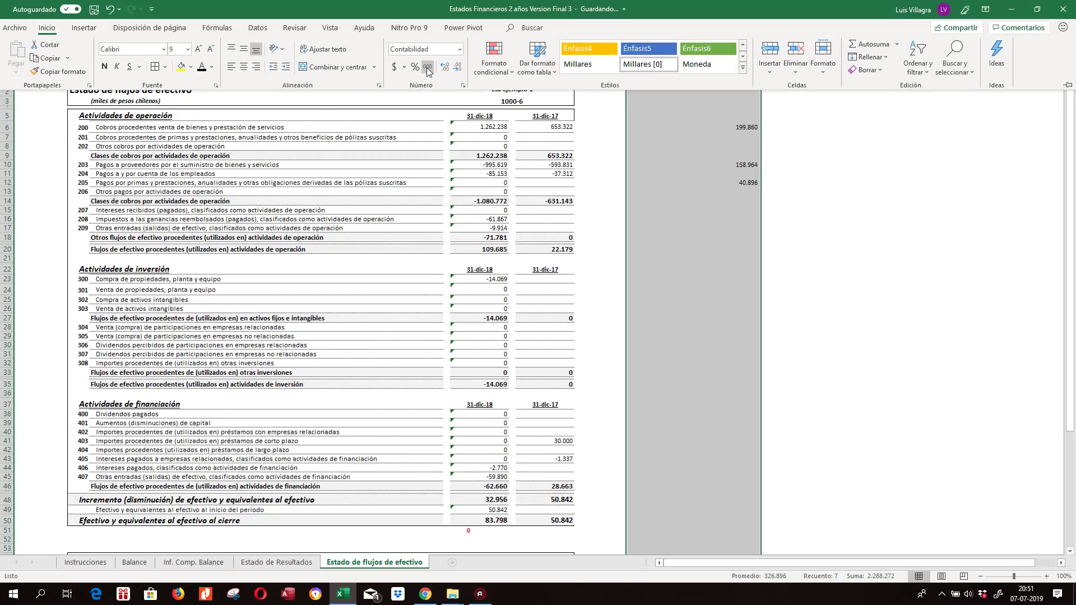
{"action": "left_click", "coordinate": [205, 68]}
Examine the auxiliary cells K6 to M6 and how the SUMAR.SI formula in F6 uses M6.
{"action": "left_click", "coordinate": [650, 128]}
{"action": "key", "text": "Right"}
{"action": "key", "text": "Right"}
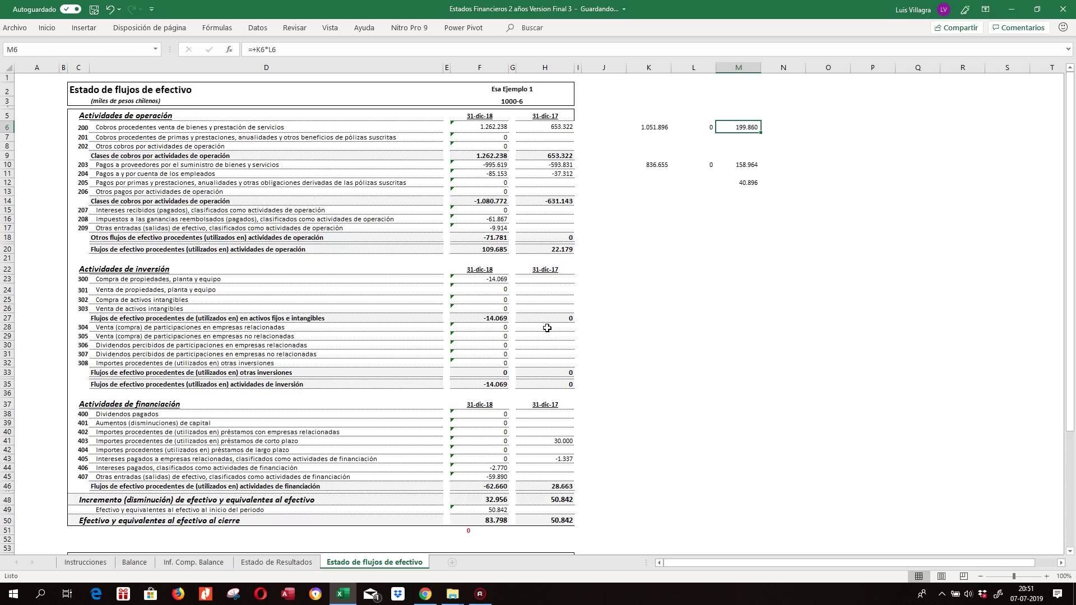
{"action": "left_click", "coordinate": [488, 127]}
{"action": "left_click", "coordinate": [432, 49]}
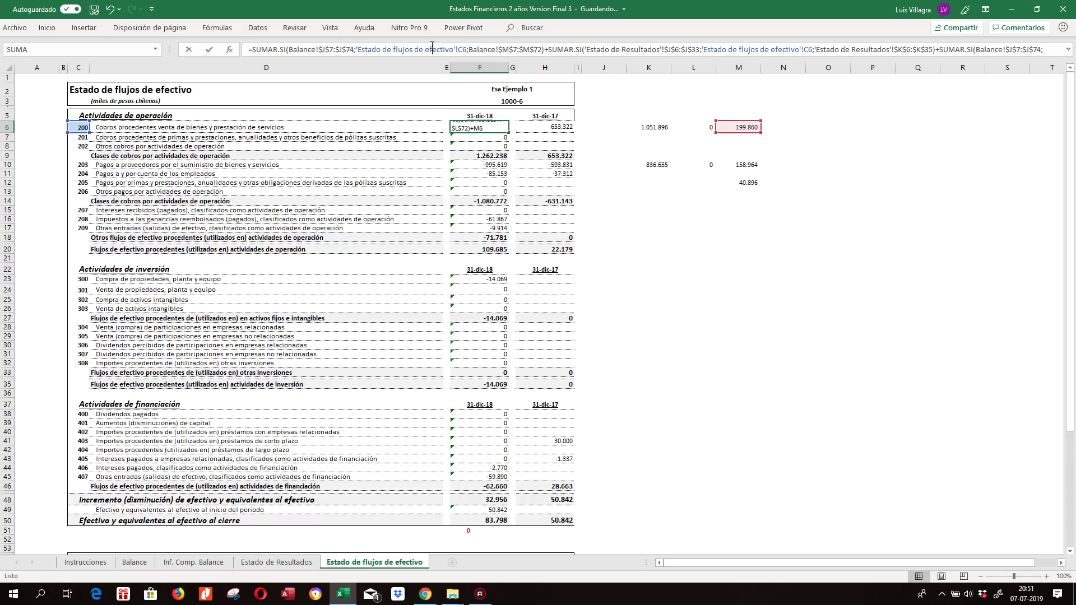
{"action": "key", "text": "Return"}
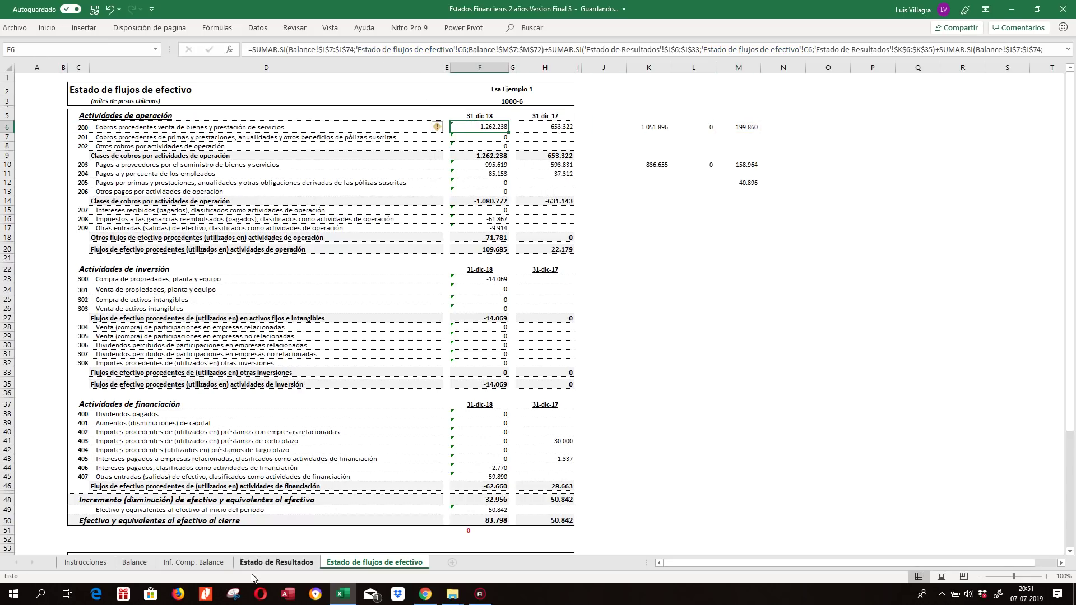
Check the Balance sheet's codes and locate the code for Ingresos de actividades ordinarias in J6 of Estado de Resultados.
{"action": "left_click", "coordinate": [267, 564]}
{"action": "left_click", "coordinate": [135, 562]}
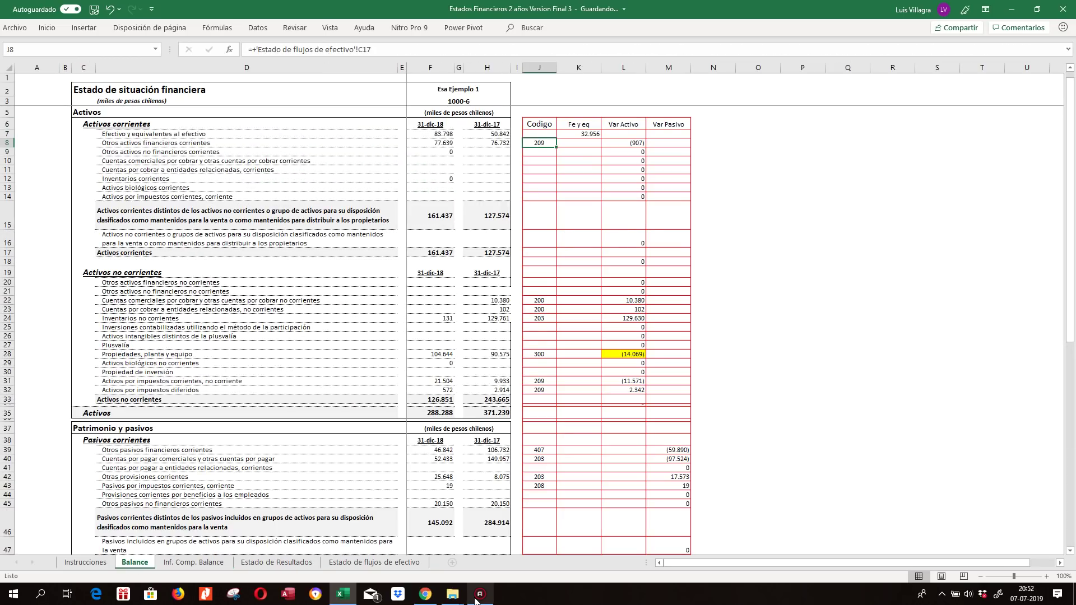
{"action": "left_click", "coordinate": [274, 563]}
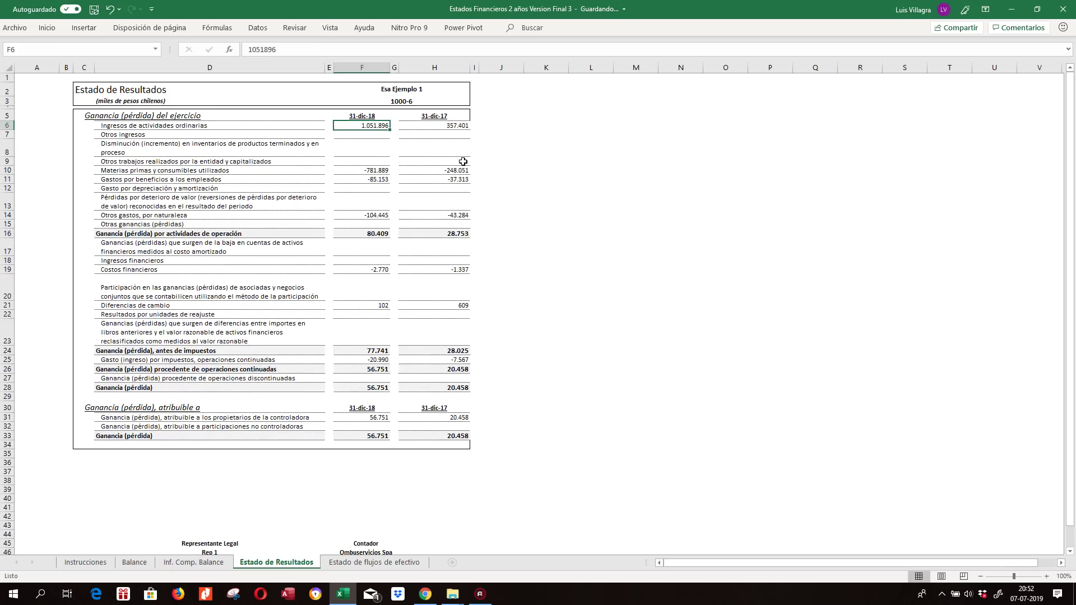
{"action": "left_click", "coordinate": [337, 118]}
{"action": "left_click", "coordinate": [363, 125]}
{"action": "left_click", "coordinate": [89, 148]}
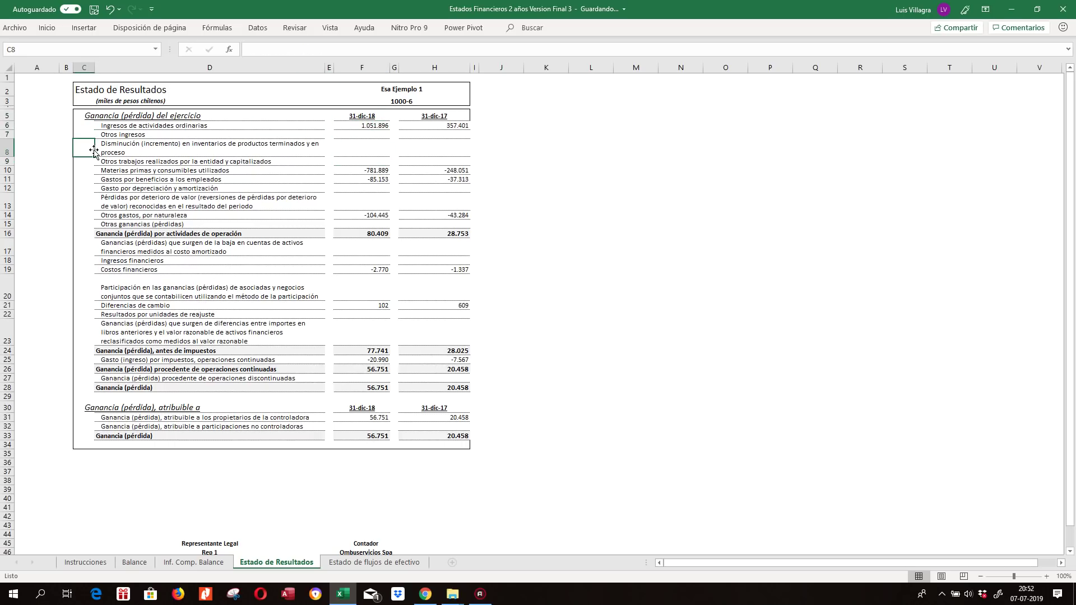
{"action": "left_click", "coordinate": [311, 124]}
{"action": "left_click", "coordinate": [488, 125]}
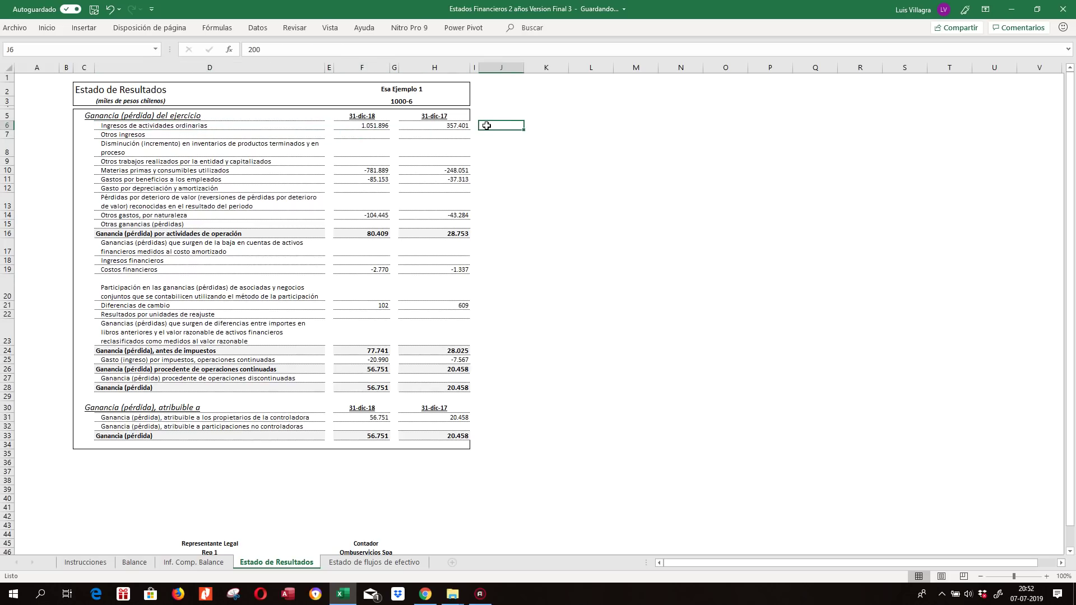
Set the font colour of column J on the Estado de Resultados sheet to black.
{"action": "left_click", "coordinate": [507, 77]}
{"action": "left_click", "coordinate": [511, 70]}
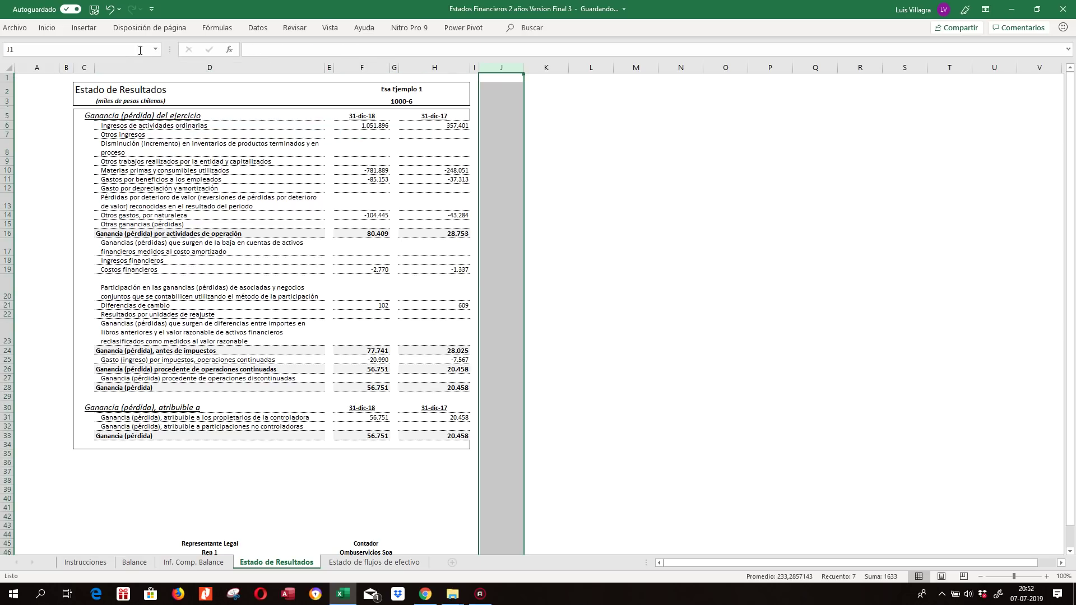
{"action": "left_click", "coordinate": [47, 28]}
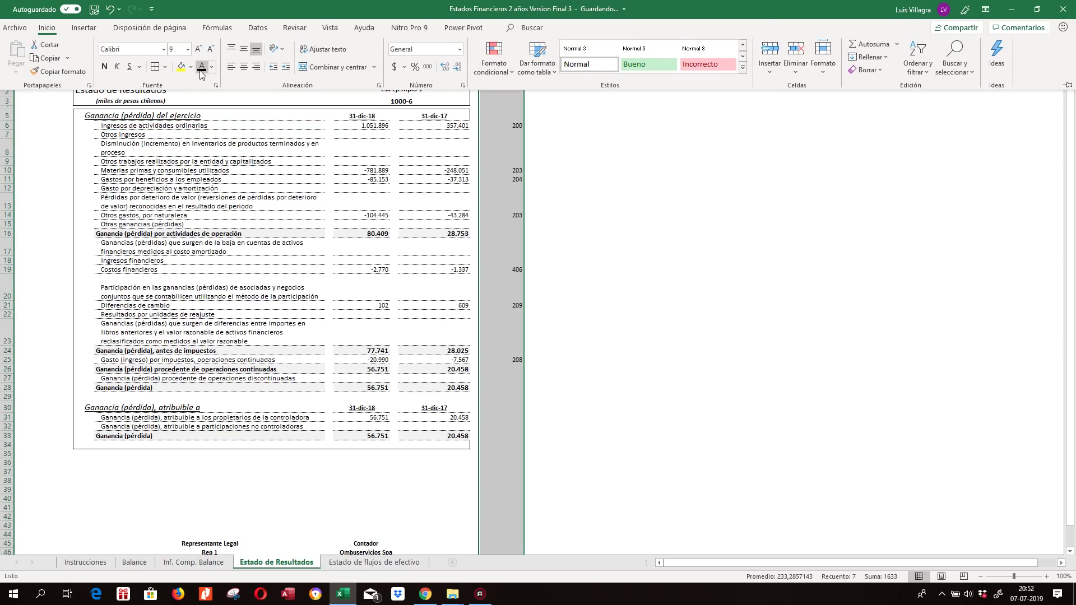
{"action": "left_click", "coordinate": [502, 192]}
{"action": "left_click", "coordinate": [577, 244]}
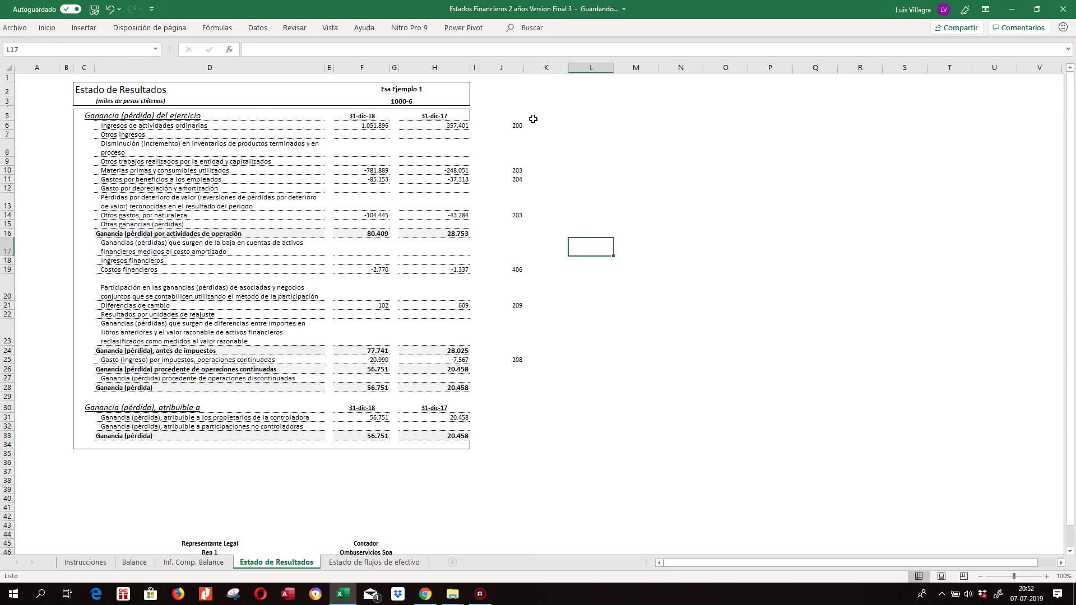
{"action": "left_click", "coordinate": [510, 118]}
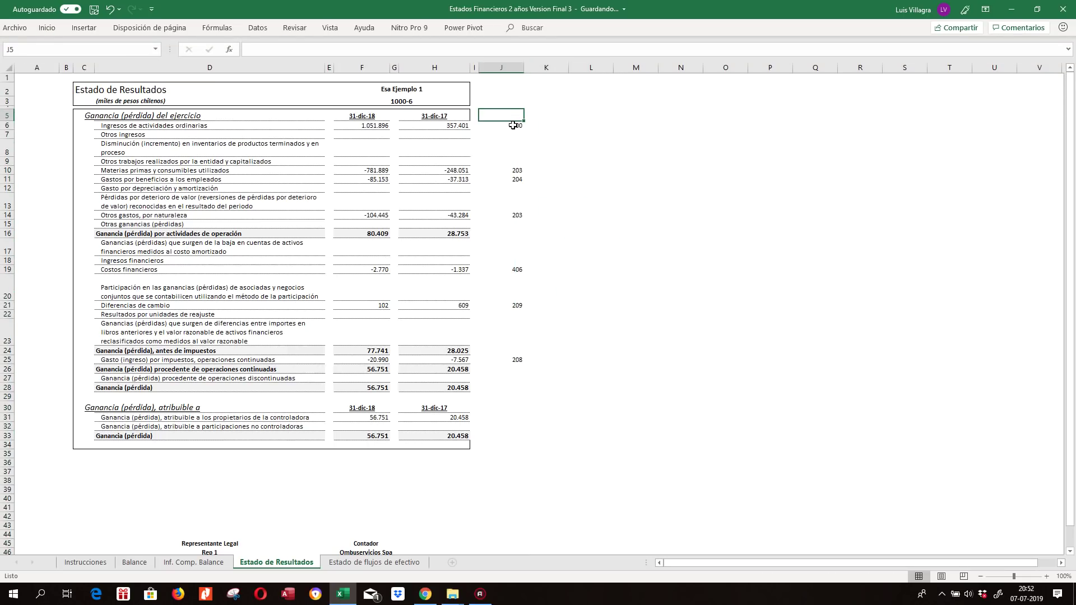
{"action": "left_click", "coordinate": [513, 125]}
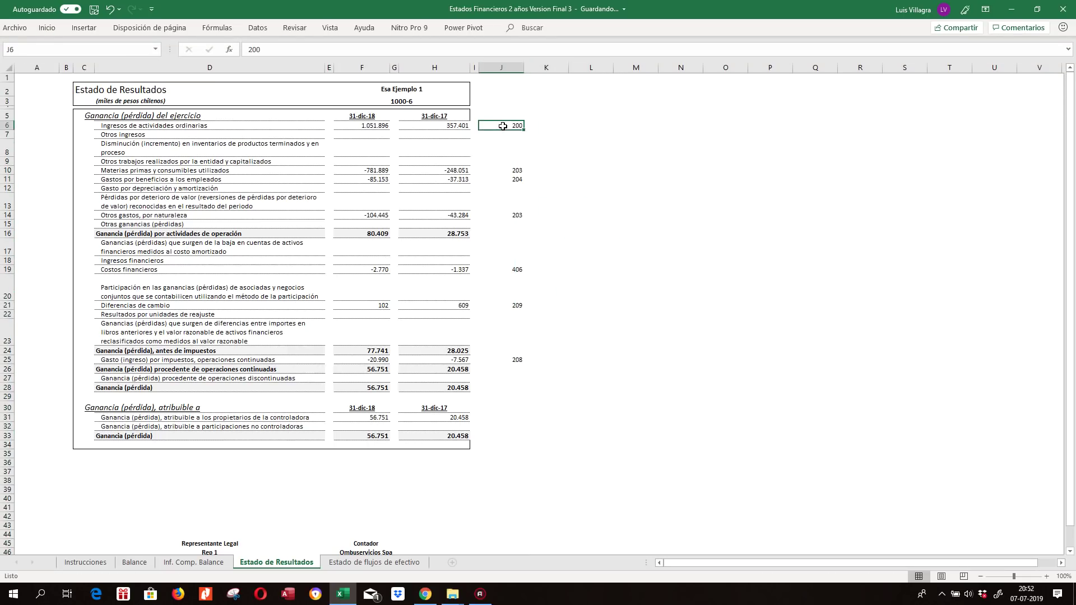
Apply red borders to every cell of the code range J6:J34 on the Estado de Resultados sheet.
{"action": "left_click", "coordinate": [45, 28]}
{"action": "left_click", "coordinate": [540, 151]}
{"action": "left_click", "coordinate": [539, 152]}
{"action": "left_click", "coordinate": [502, 122]}
{"action": "left_click_drag", "start_coordinate": [507, 126], "coordinate": [511, 447]}
{"action": "left_click", "coordinate": [39, 29]}
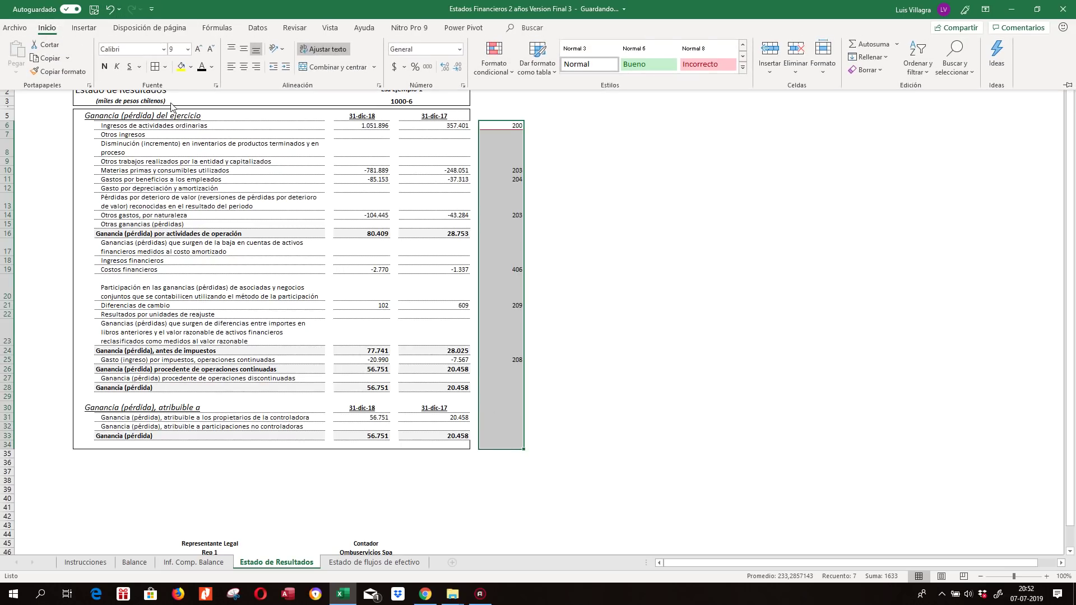
{"action": "left_click", "coordinate": [154, 59]}
{"action": "left_click_drag", "start_coordinate": [546, 135], "coordinate": [546, 216]}
{"action": "left_click", "coordinate": [508, 126]}
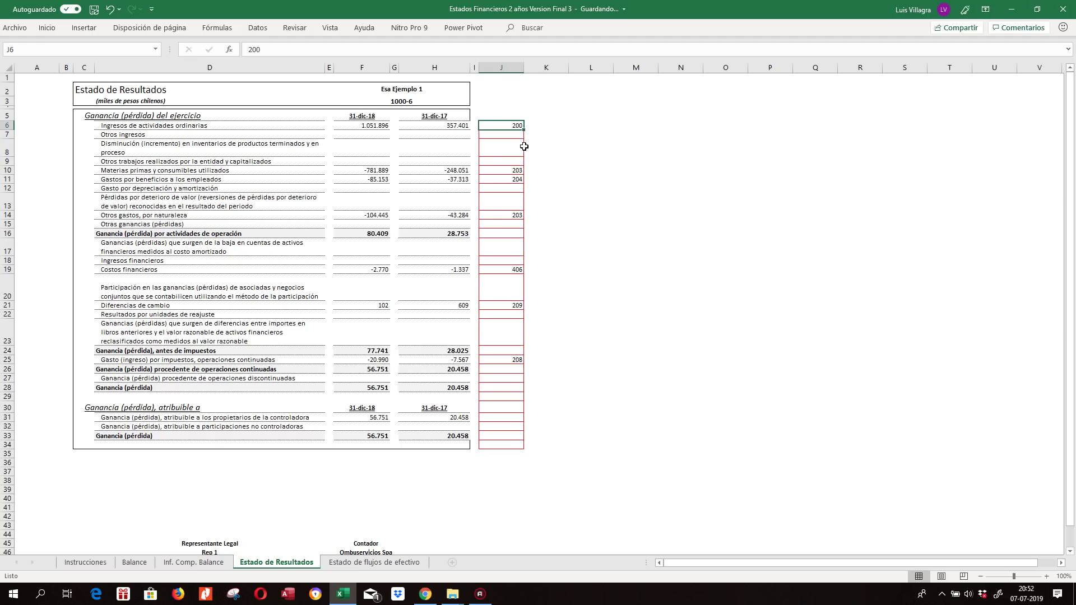
Inspect the first SUMAR.SI term of the F6 formula on the cash flow sheet.
{"action": "left_click", "coordinate": [374, 562]}
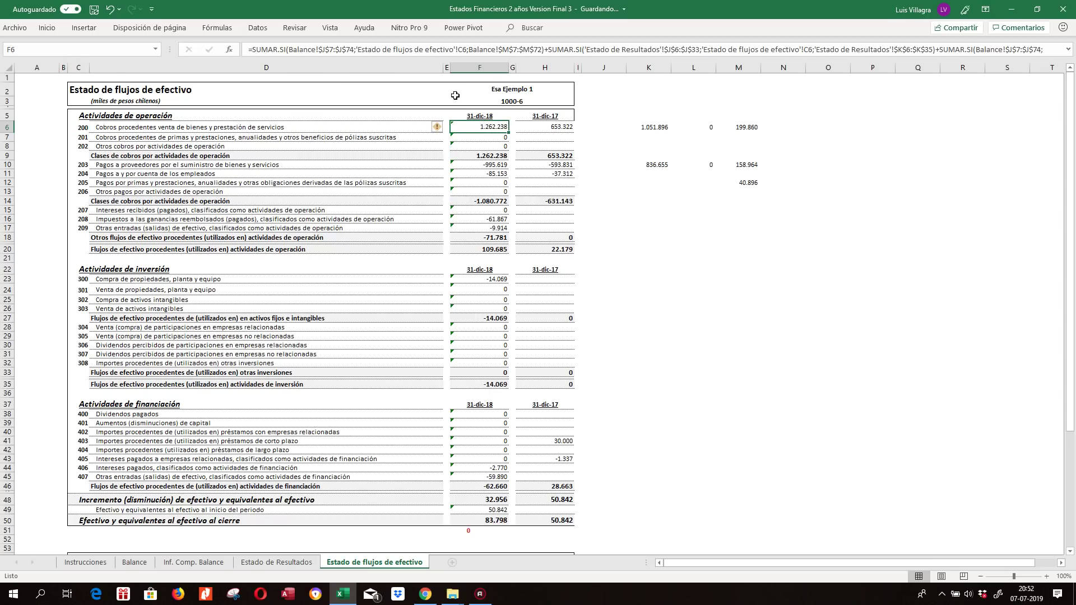
{"action": "left_click_drag", "start_coordinate": [547, 49], "coordinate": [244, 49]}
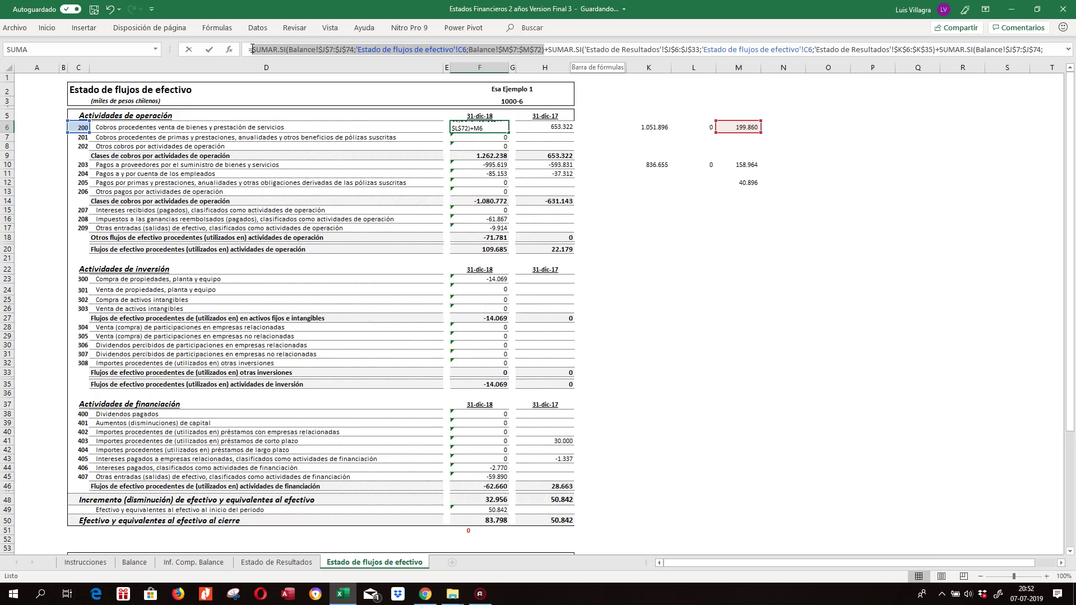
{"action": "key", "text": "Escape"}
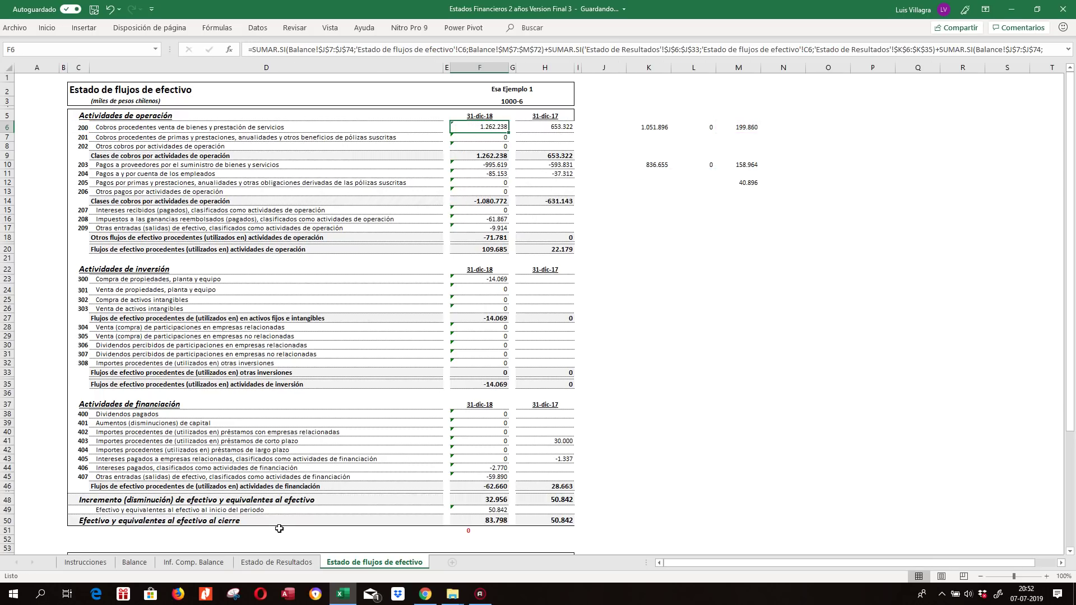
Review the codes and asset variations of the receivables and inventory lines in rows 22 to 24 of the Balance sheet.
{"action": "left_click", "coordinate": [135, 562]}
{"action": "left_click", "coordinate": [544, 152]}
{"action": "left_click", "coordinate": [541, 301]}
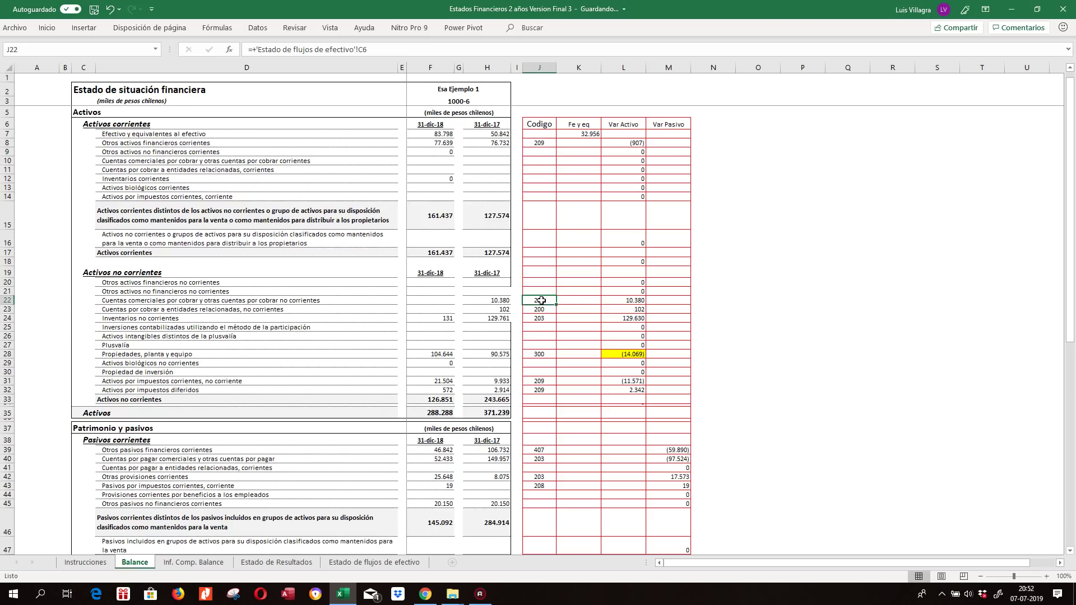
{"action": "left_click", "coordinate": [188, 301]}
{"action": "left_click", "coordinate": [546, 301]}
{"action": "left_click", "coordinate": [542, 307]}
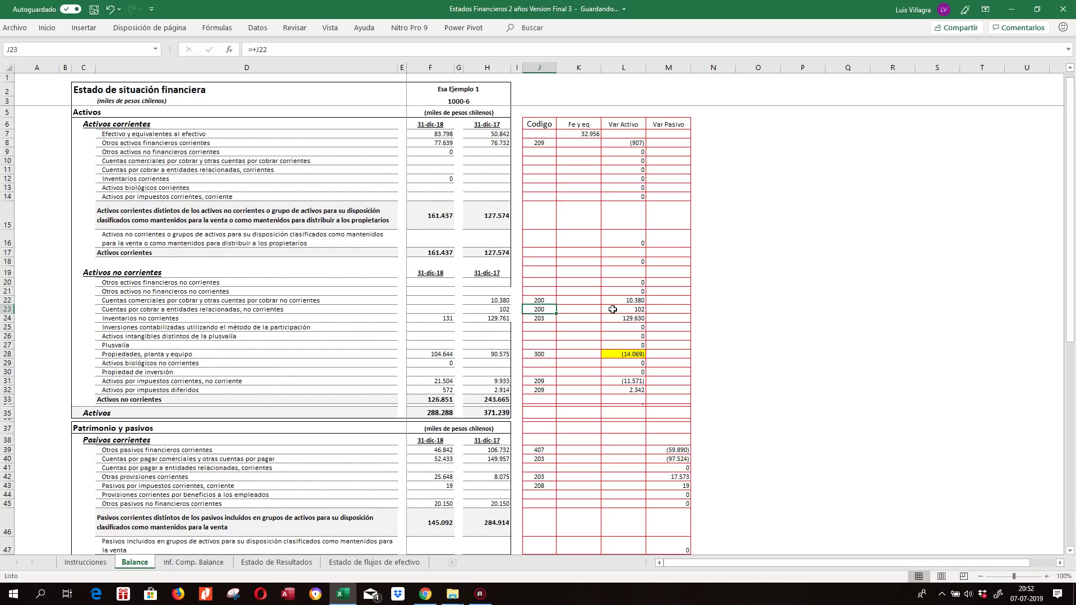
{"action": "left_click", "coordinate": [231, 310]}
{"action": "left_click", "coordinate": [630, 308]}
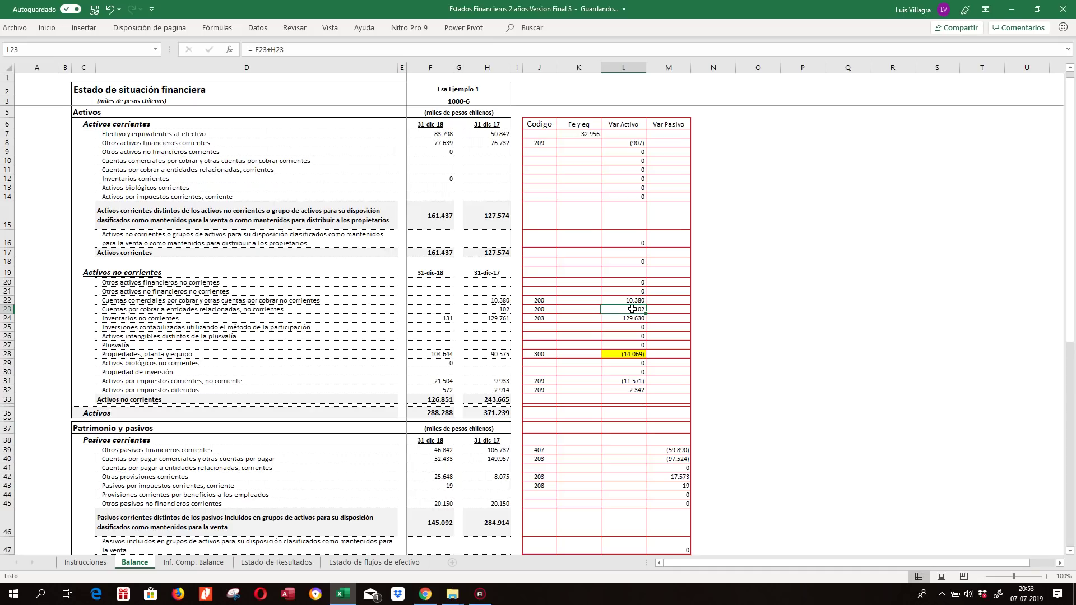
{"action": "left_click", "coordinate": [630, 319]}
{"action": "left_click", "coordinate": [540, 318]}
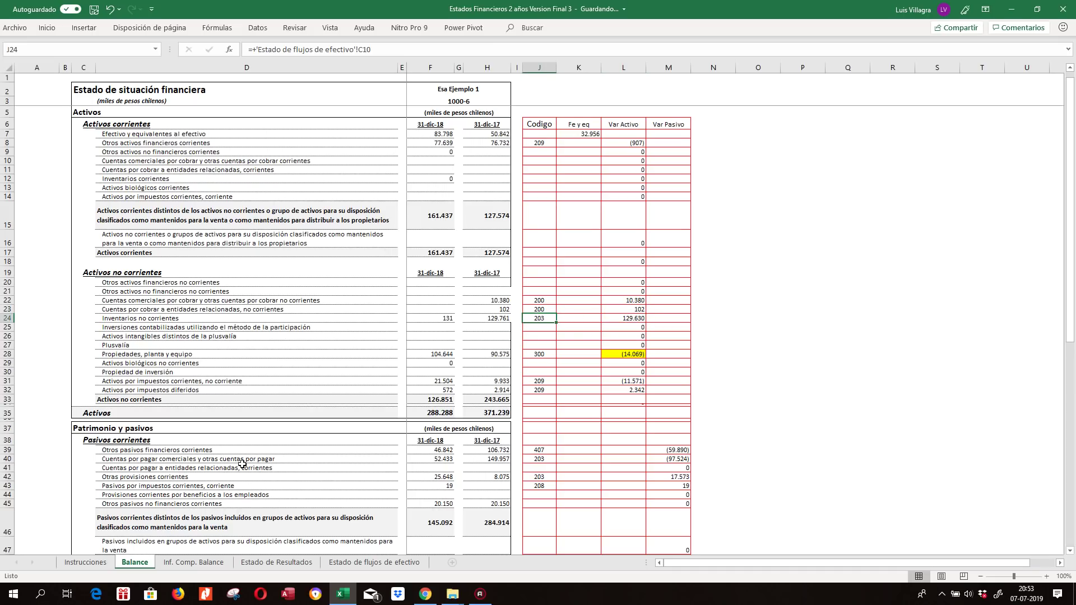
Examine the supplier payments formula in F10 of the cash flow sheet and the auxiliary references in K10 and K6.
{"action": "left_click", "coordinate": [374, 562]}
{"action": "left_click", "coordinate": [99, 164]}
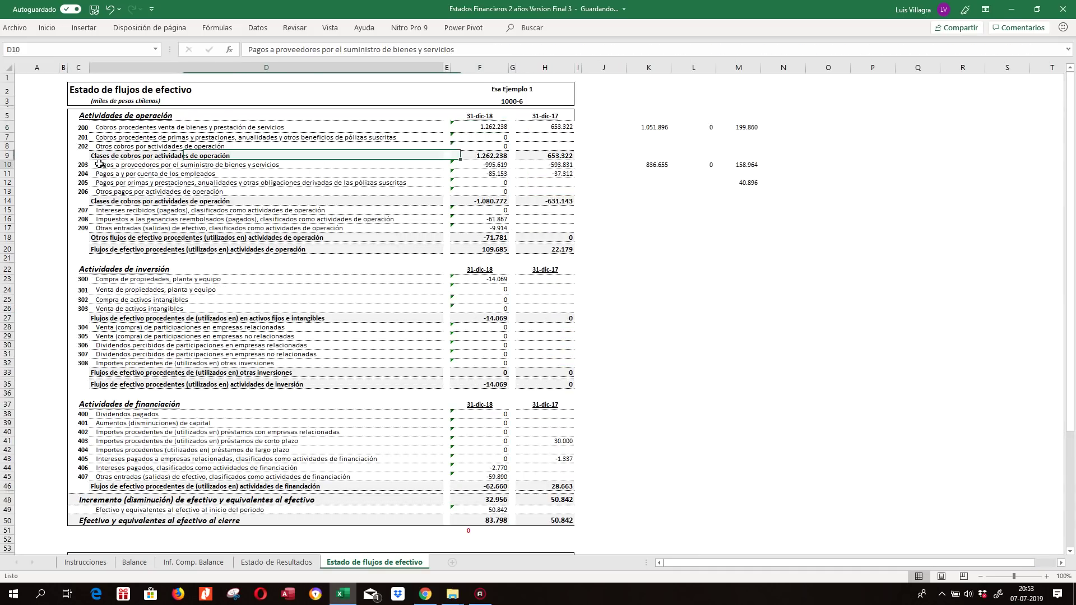
{"action": "left_click", "coordinate": [489, 164]}
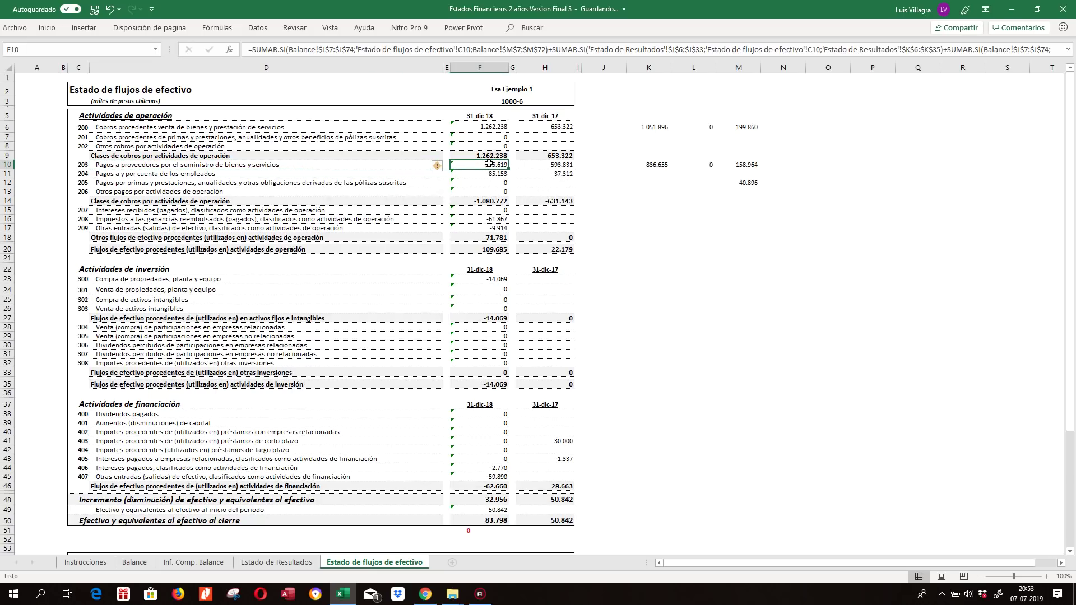
{"action": "left_click", "coordinate": [665, 167]}
{"action": "left_click", "coordinate": [656, 127]}
{"action": "left_click", "coordinate": [666, 167]}
{"action": "left_click", "coordinate": [655, 129]}
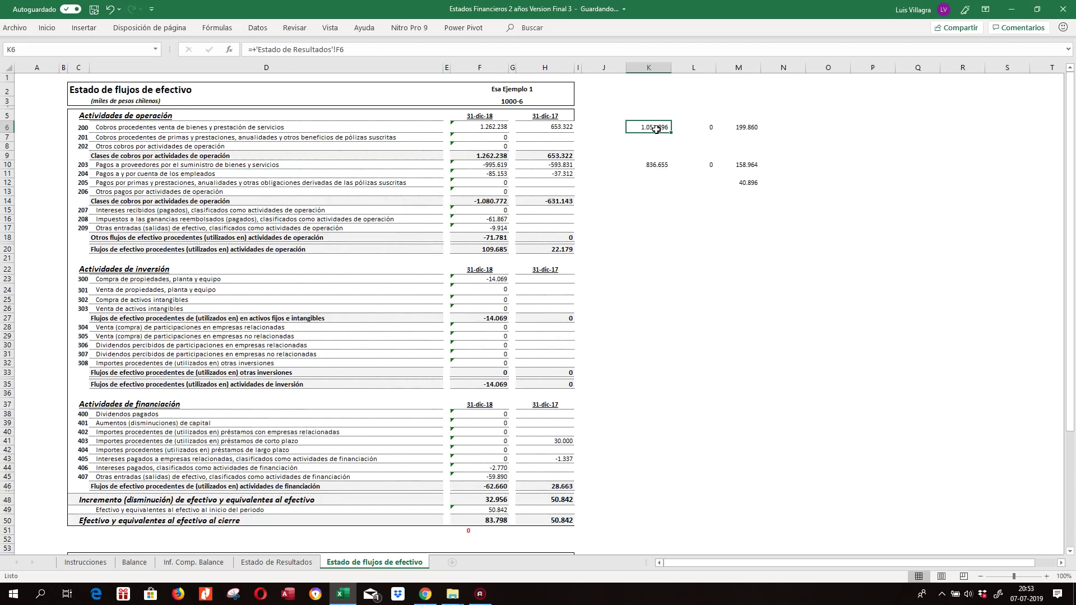
Compare the F6 collections formula with the auxiliary cells M6, K6 and K10 on the cash flow sheet.
{"action": "left_click", "coordinate": [753, 129]}
{"action": "left_click", "coordinate": [483, 129]}
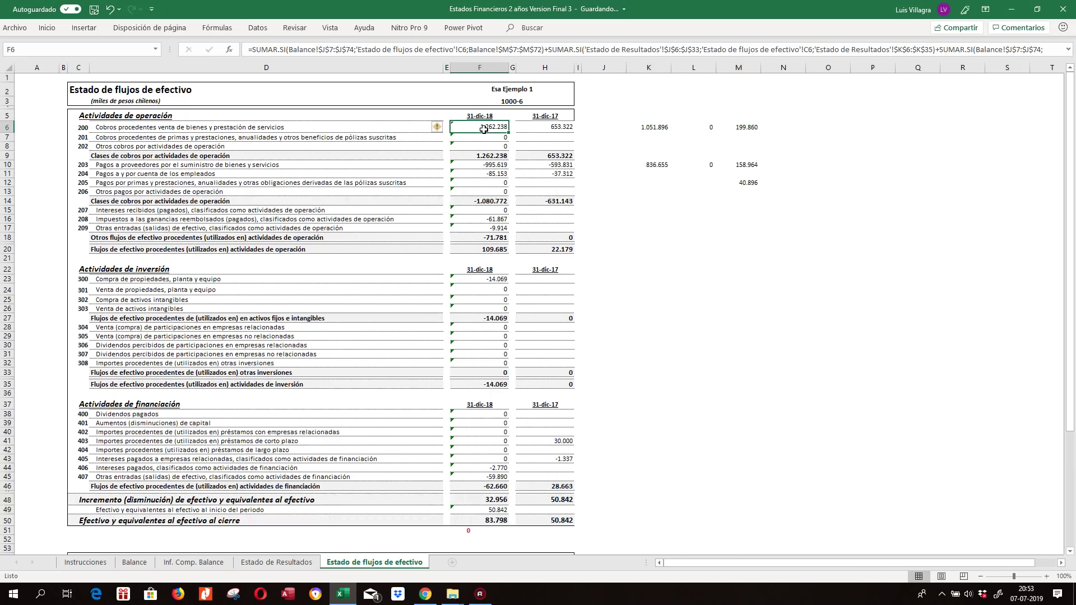
{"action": "left_click", "coordinate": [693, 118]}
{"action": "left_click", "coordinate": [745, 128]}
{"action": "left_click", "coordinate": [660, 129]}
{"action": "left_click", "coordinate": [736, 129]}
{"action": "left_click", "coordinate": [653, 166]}
{"action": "left_click", "coordinate": [246, 200]}
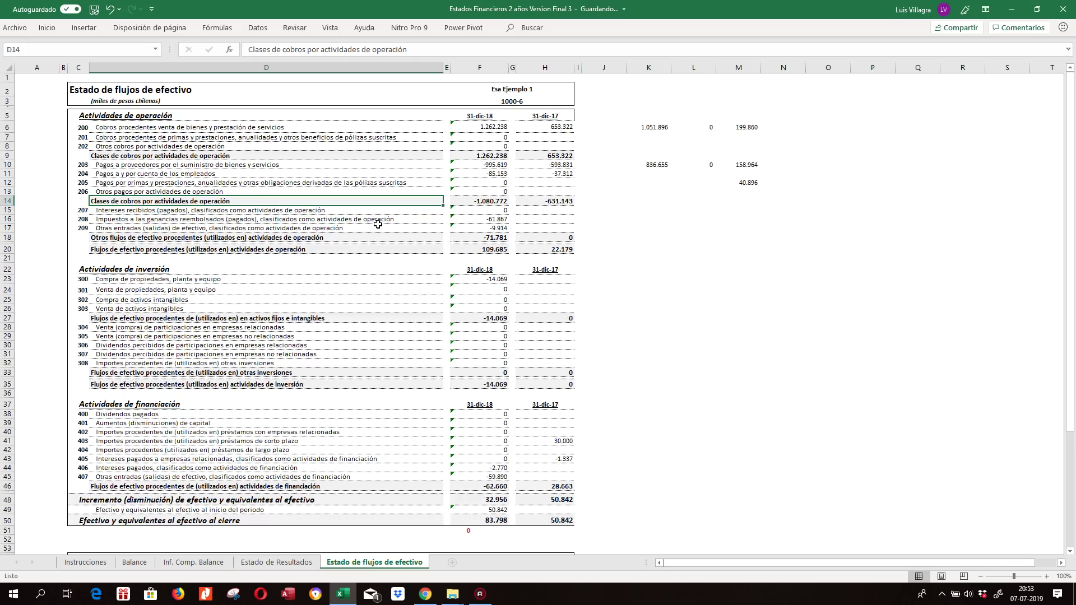
Review the code columns on the Balance and Estado de Resultados sheets.
{"action": "left_click", "coordinate": [135, 563]}
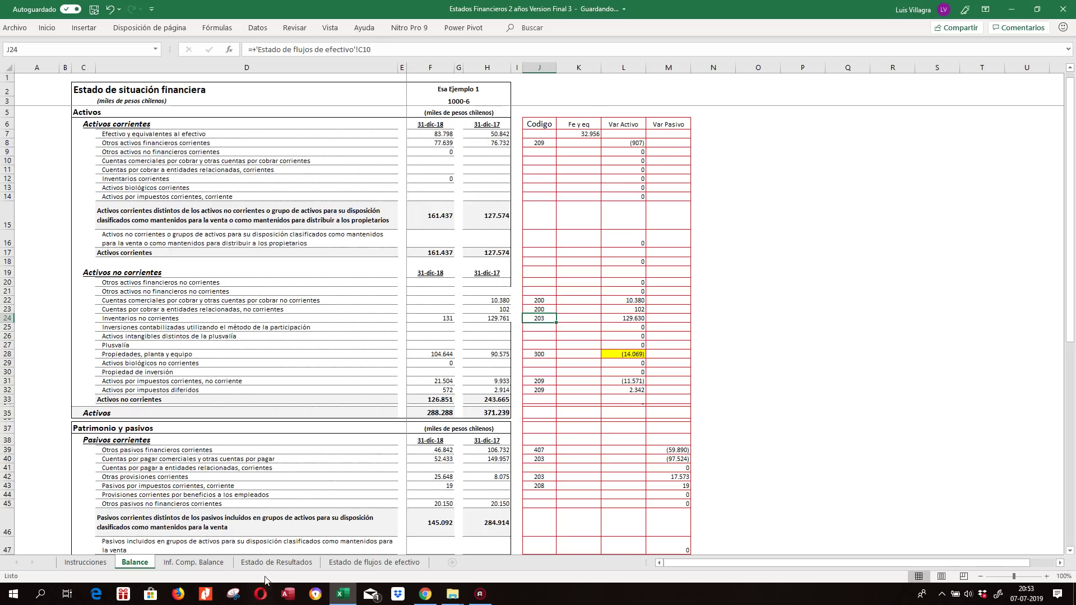
{"action": "left_click", "coordinate": [168, 562]}
{"action": "left_click", "coordinate": [276, 562]}
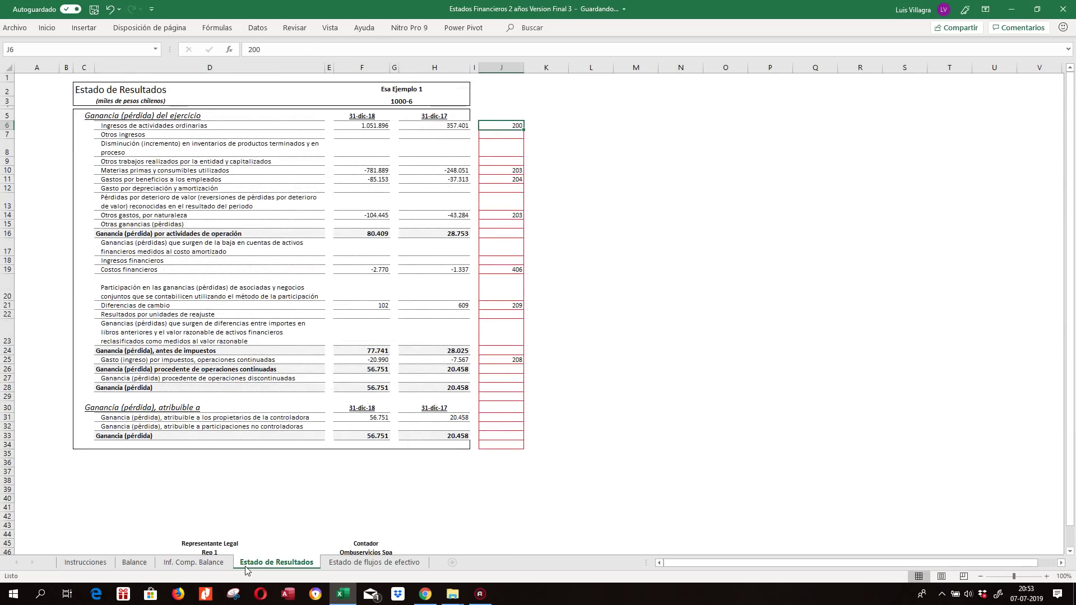
{"action": "left_click", "coordinate": [507, 233]}
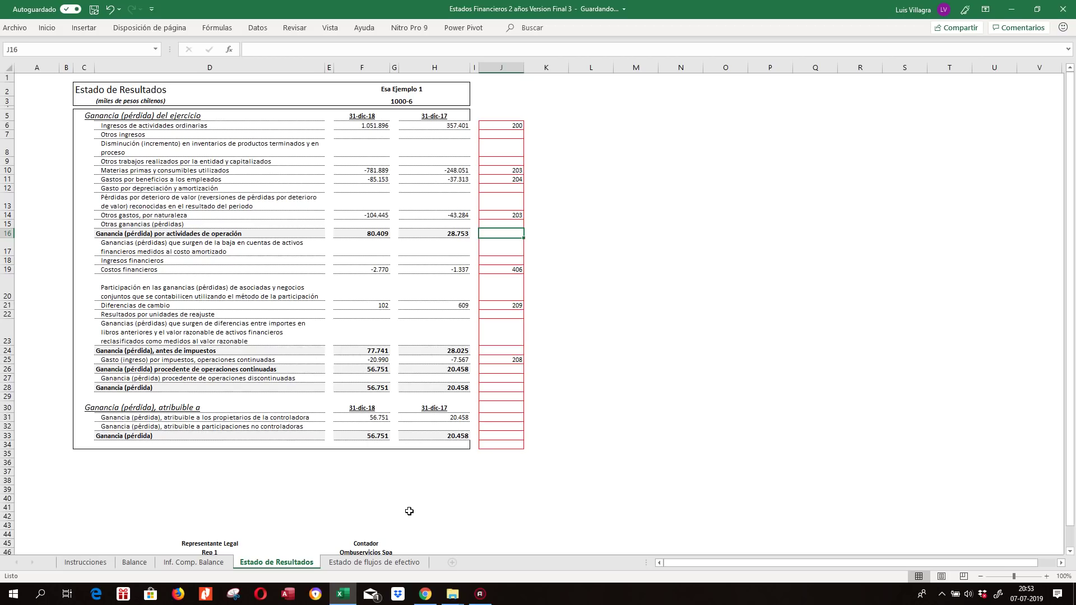
Return to the cash flow sheet and go through the payment lines above row 14 in Actividades de operación.
{"action": "left_click", "coordinate": [373, 562]}
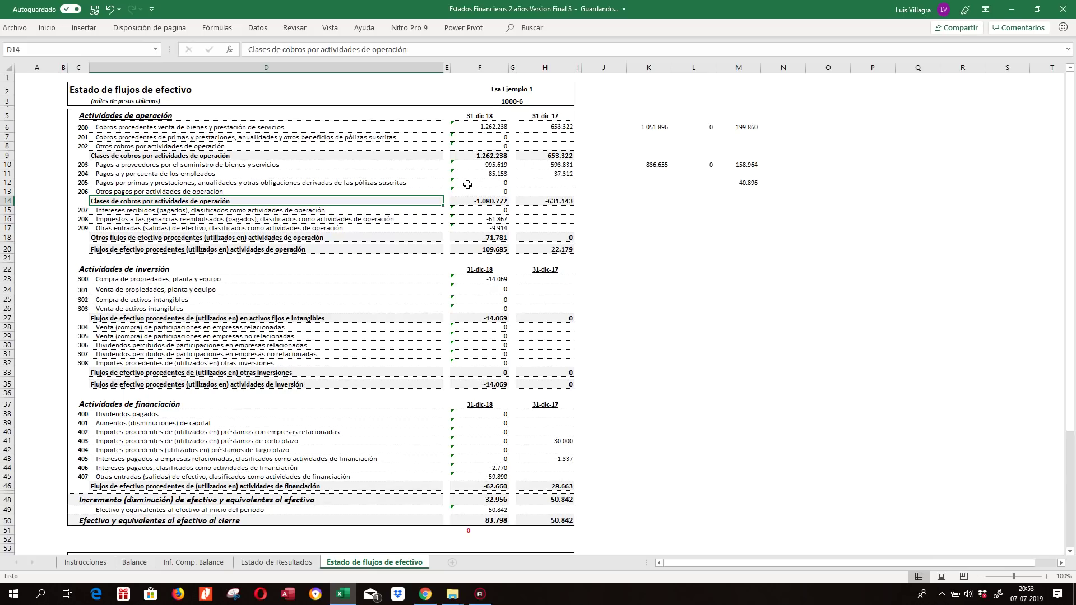
{"action": "key", "text": "Up"}
{"action": "key", "text": "Up"}
{"action": "key", "text": "Up"}
{"action": "key", "text": "Up"}
{"action": "key", "text": "Up"}
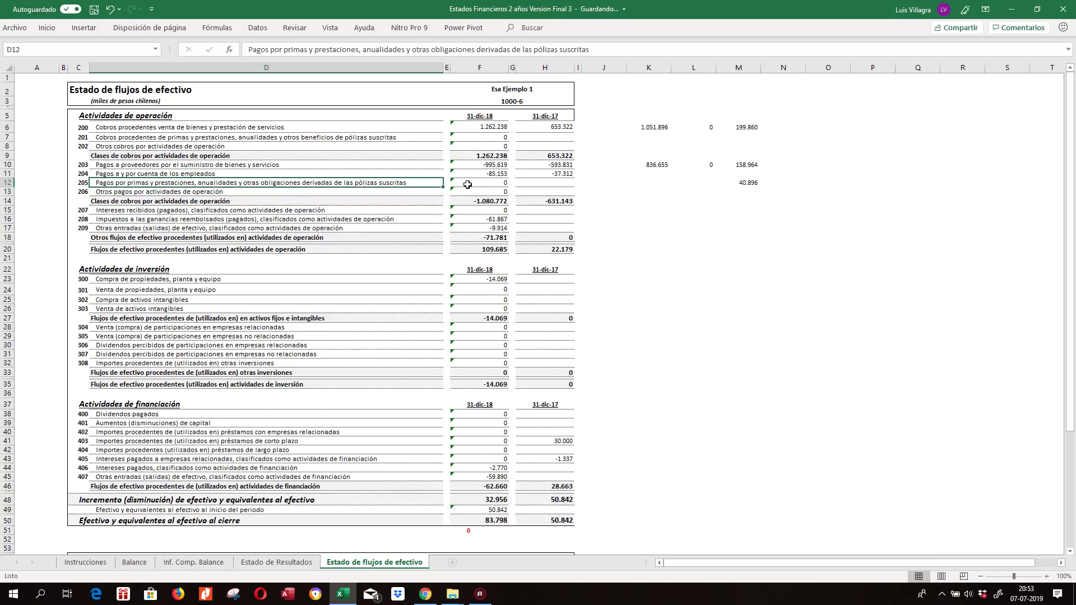
Review the collections formula in F6 and the code, description and amount cells of row 7 on the cash flow sheet.
{"action": "key", "text": "Right"}
{"action": "key", "text": "Up"}
{"action": "key", "text": "Up"}
{"action": "key", "text": "Right"}
{"action": "key", "text": "Right"}
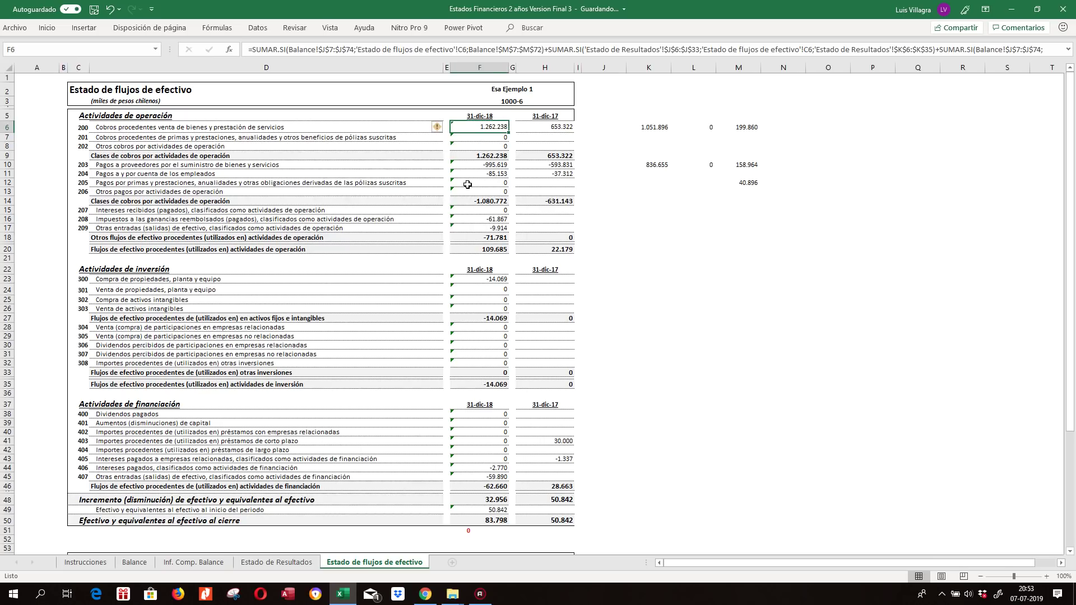
{"action": "key", "text": "Right"}
{"action": "key", "text": "Left"}
{"action": "key", "text": "Left"}
{"action": "key", "text": "Left"}
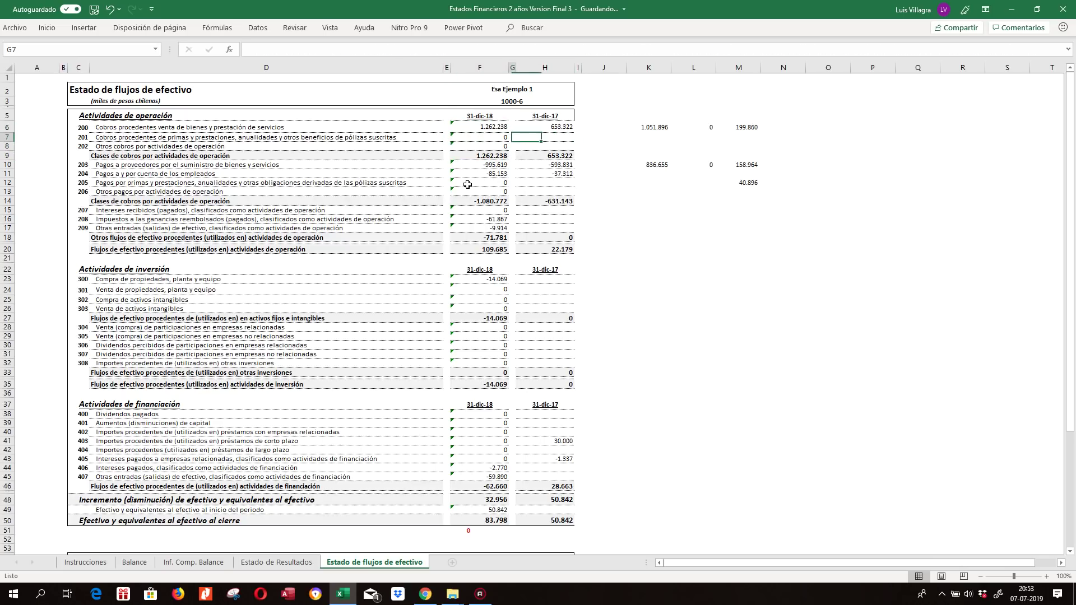
{"action": "key", "text": "Right"}
{"action": "key", "text": "Right"}
{"action": "key", "text": "Left"}
{"action": "key", "text": "Left"}
{"action": "key", "text": "Left"}
{"action": "key", "text": "Left"}
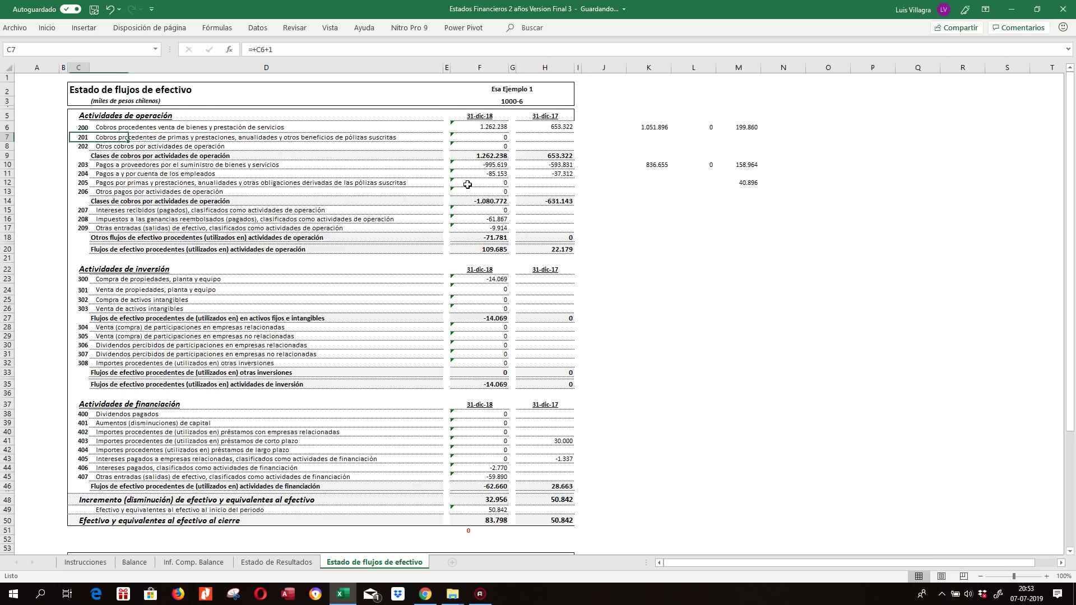
{"action": "key", "text": "Right"}
{"action": "key", "text": "Right"}
{"action": "key", "text": "Right"}
{"action": "key", "text": "Right"}
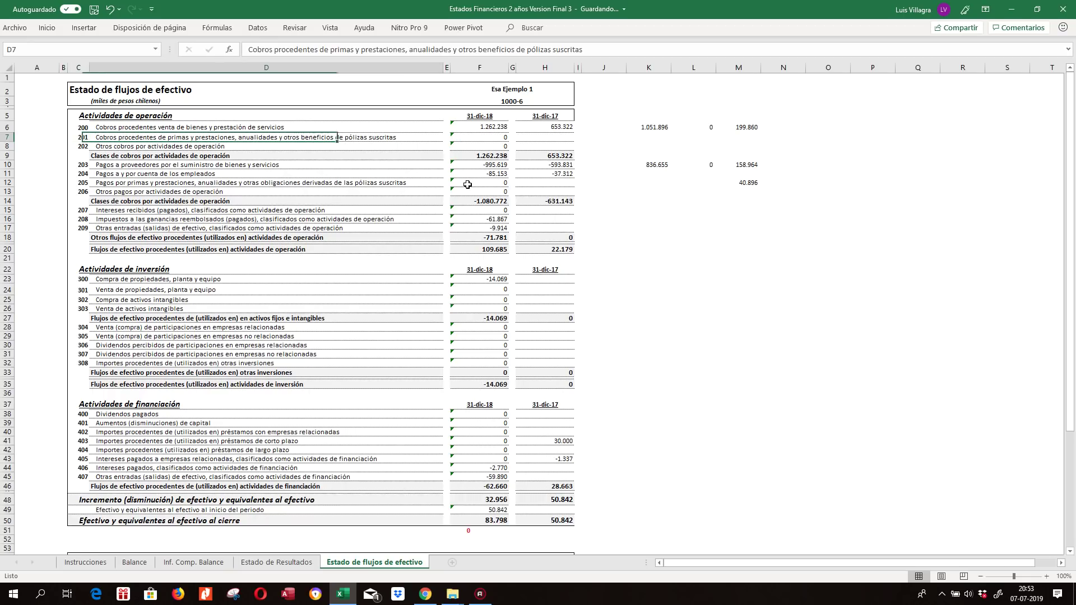
{"action": "key", "text": "Left"}
{"action": "key", "text": "Left"}
{"action": "key", "text": "Left"}
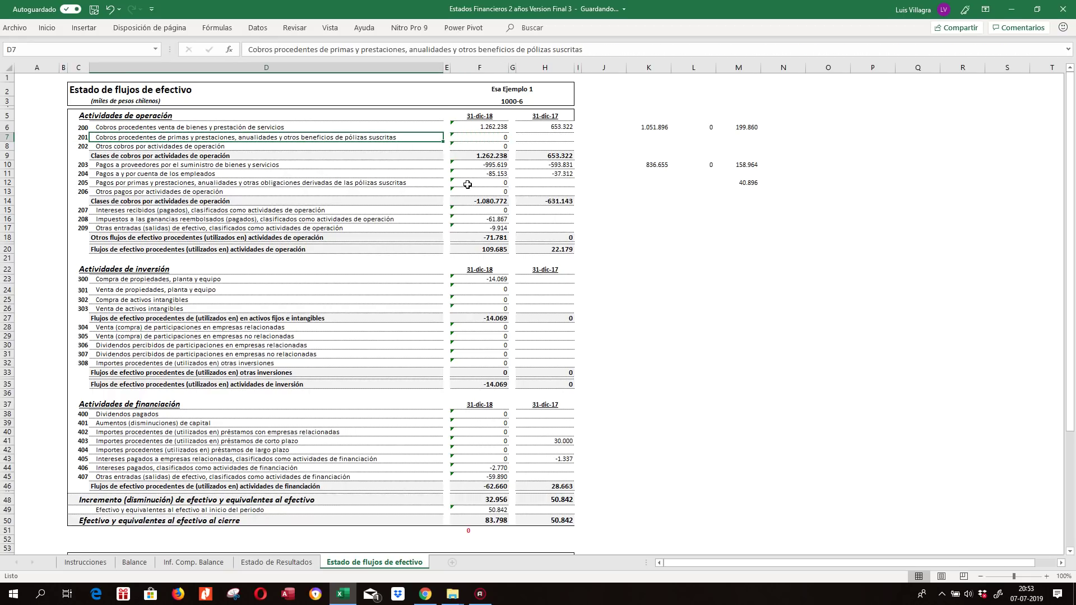
Change the cash flow sheet's title in C2 to "Estado de flujos de efectivo y equivalente".
{"action": "left_click", "coordinate": [140, 91]}
{"action": "left_click", "coordinate": [71, 90]}
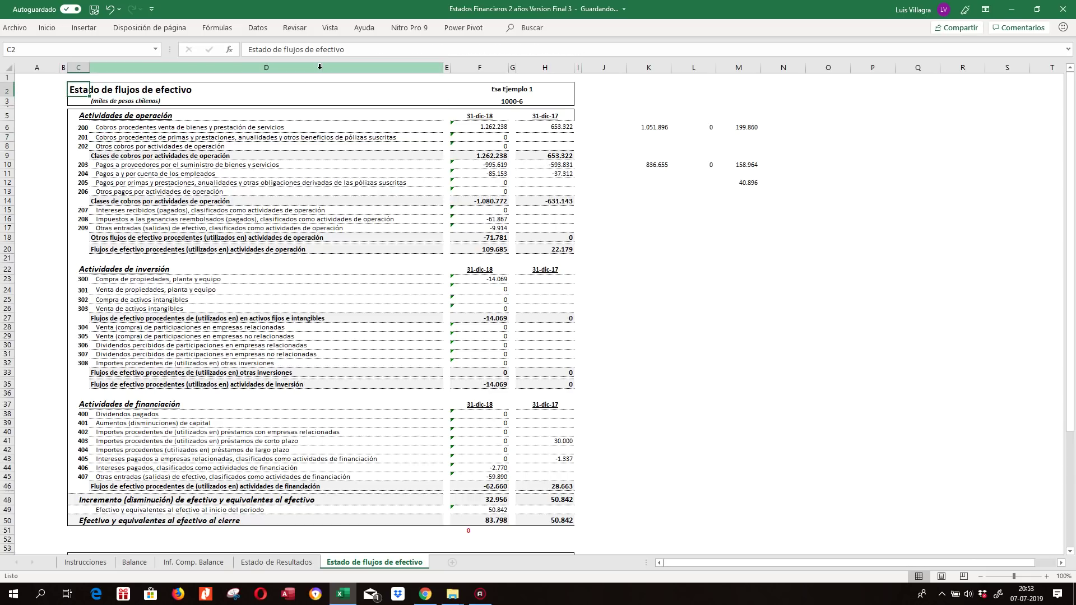
{"action": "left_click", "coordinate": [398, 47]}
{"action": "type", "text": "y equivañente"}
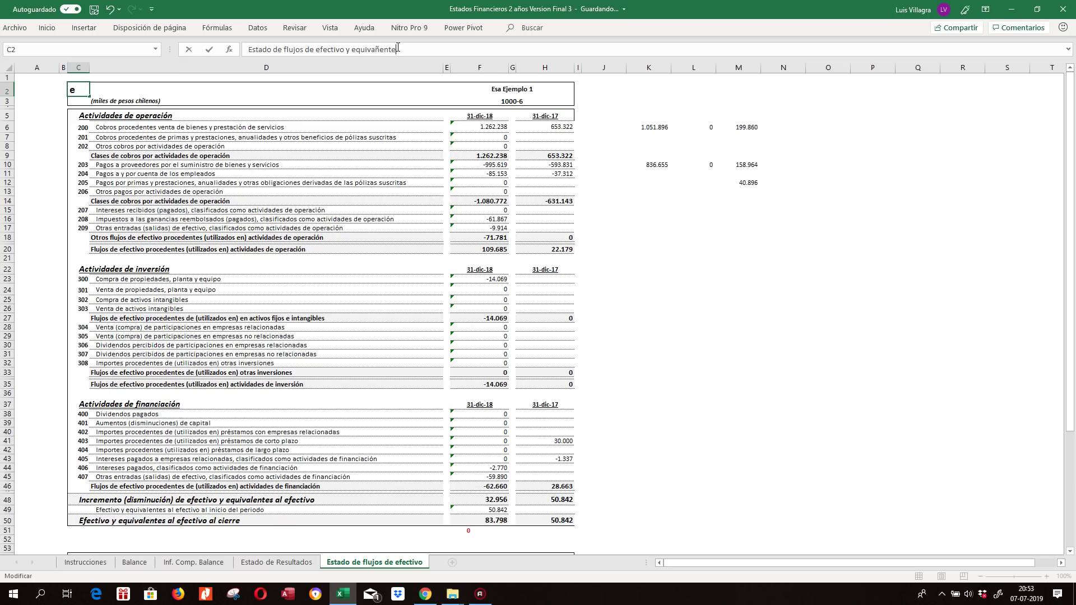
{"action": "key", "text": "BackSpace"}
{"action": "key", "text": "BackSpace"}
{"action": "type", "text": "lente"}
{"action": "key", "text": "Return"}
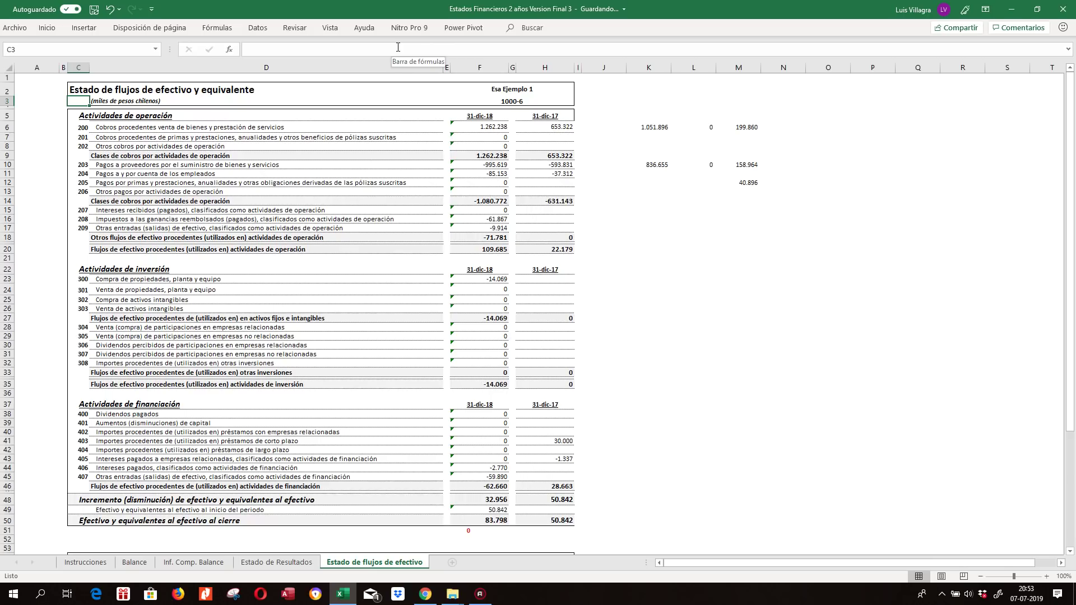
Look through the Balance, Inf. Comp. Balance, Estado de Resultados and Instrucciones sheets and the options for their sheets, ending on the cash flow sheet.
{"action": "left_click", "coordinate": [469, 128]}
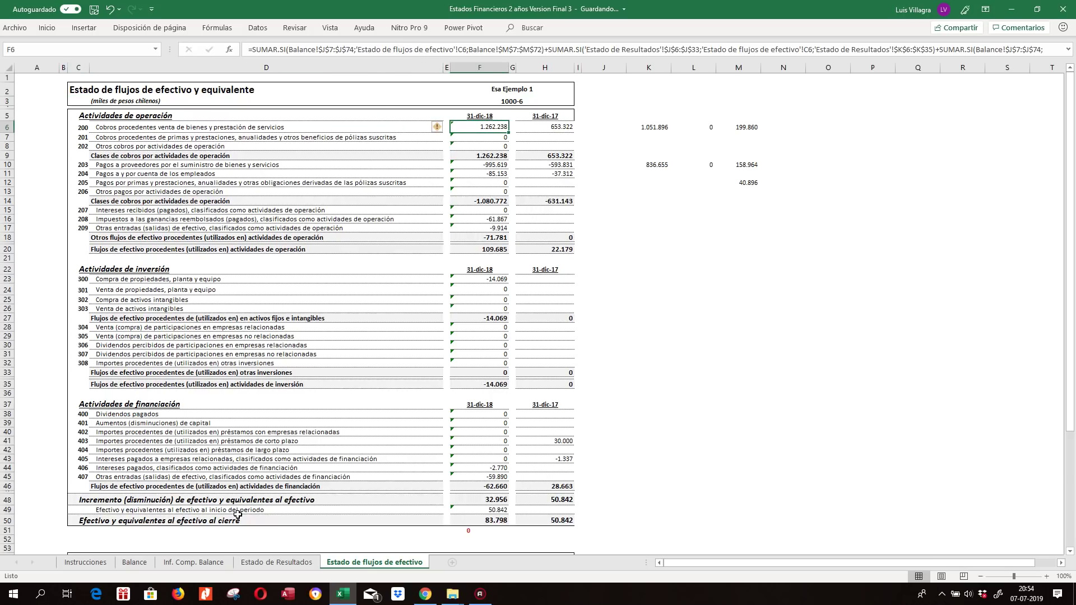
{"action": "left_click", "coordinate": [119, 564]}
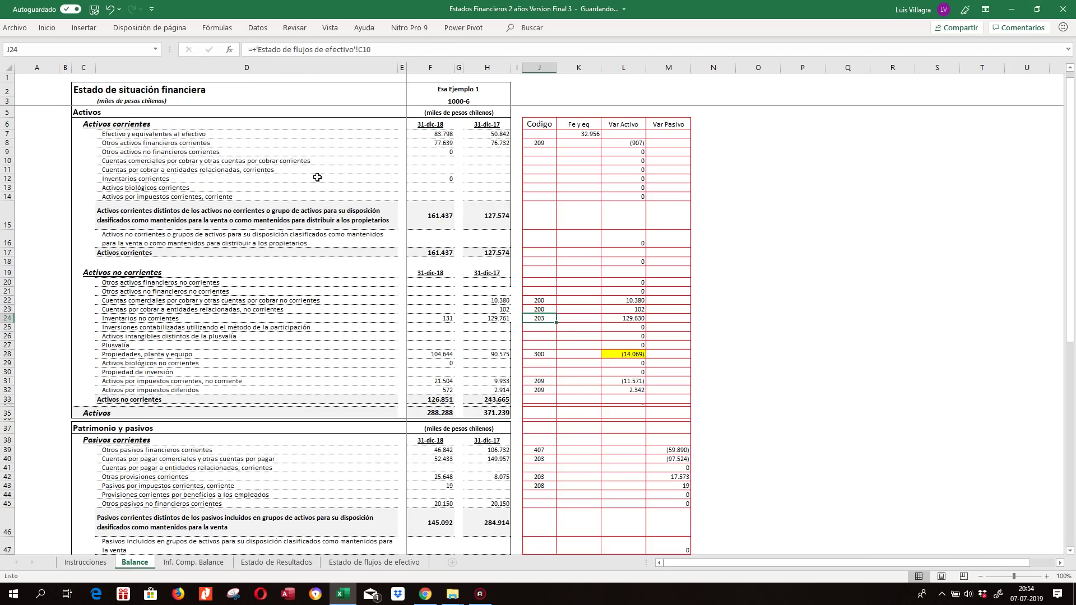
{"action": "left_click", "coordinate": [193, 562]}
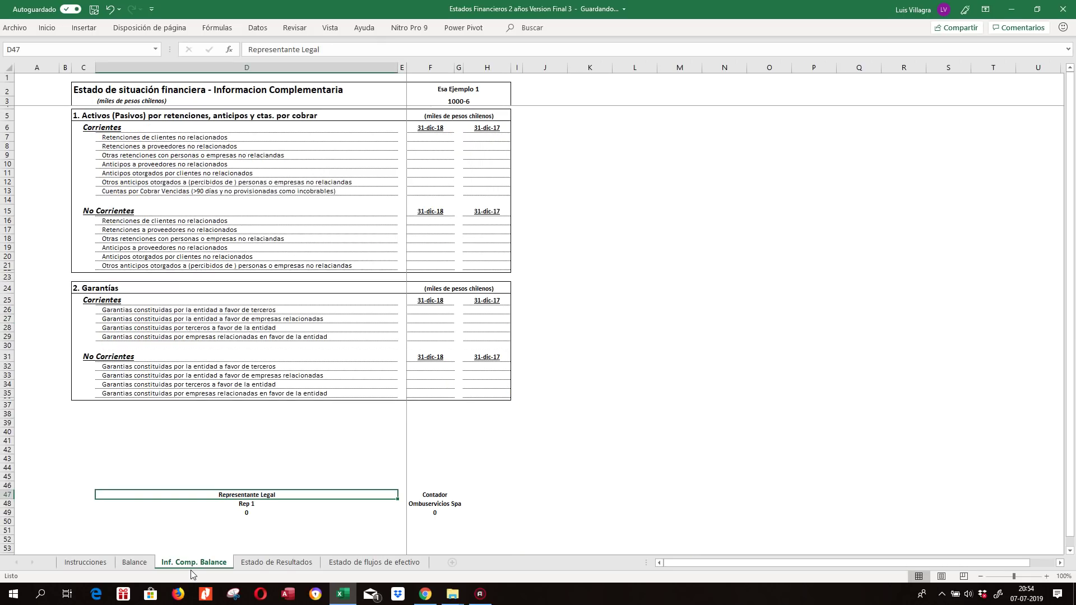
{"action": "left_click", "coordinate": [250, 564]}
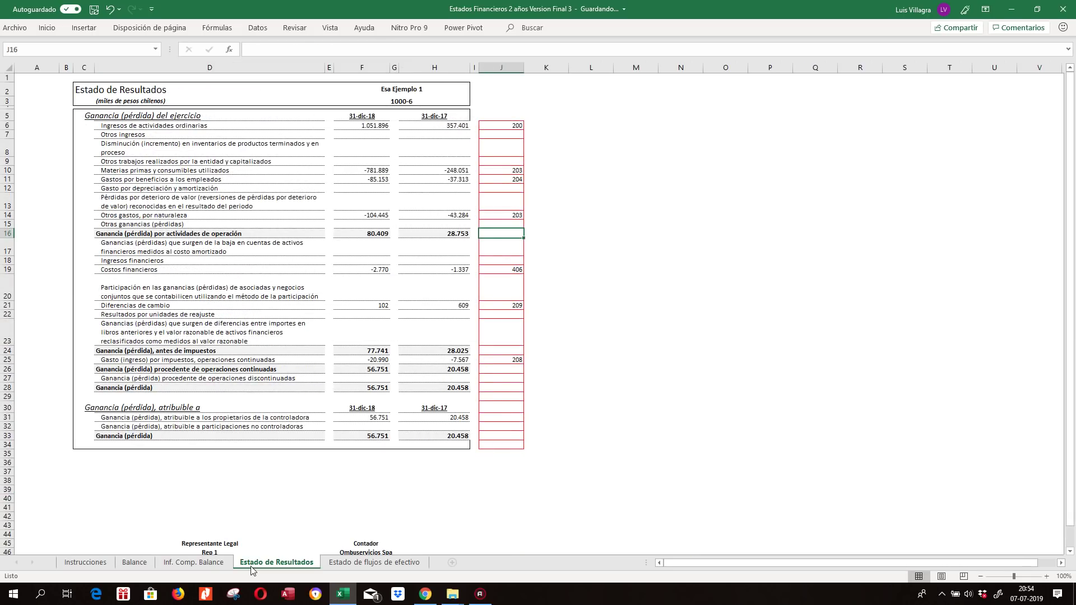
{"action": "right_click", "coordinate": [152, 562]}
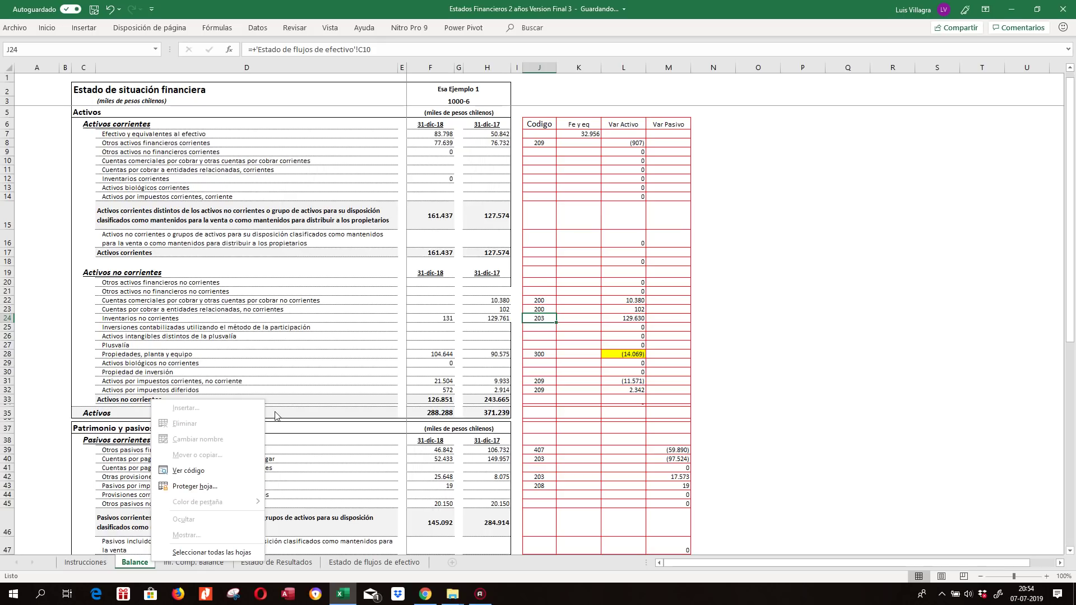
{"action": "key", "text": "Escape"}
{"action": "right_click", "coordinate": [97, 566]}
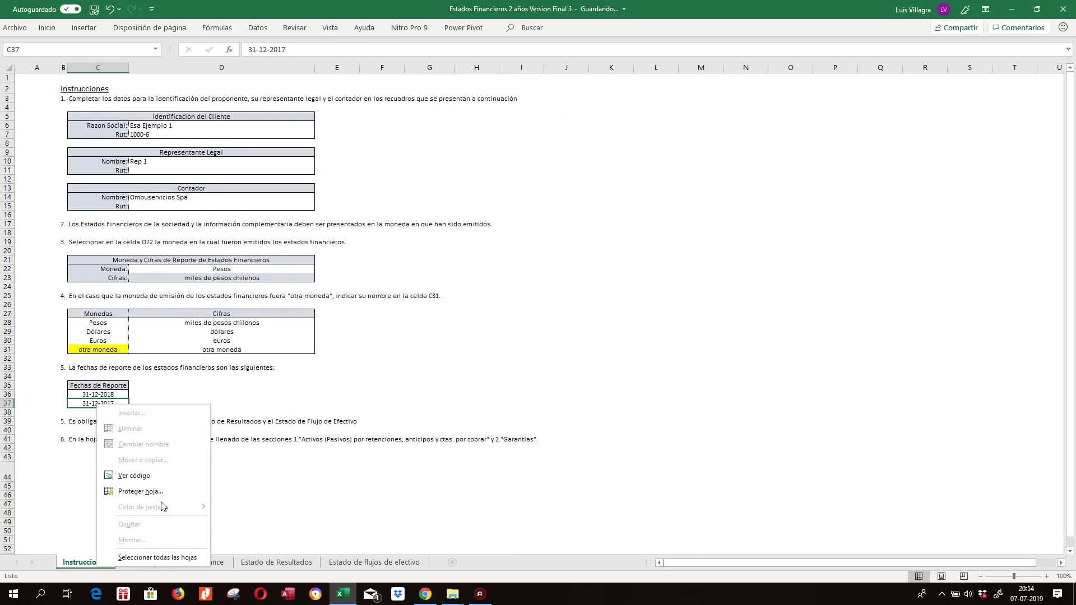
{"action": "key", "text": "Escape"}
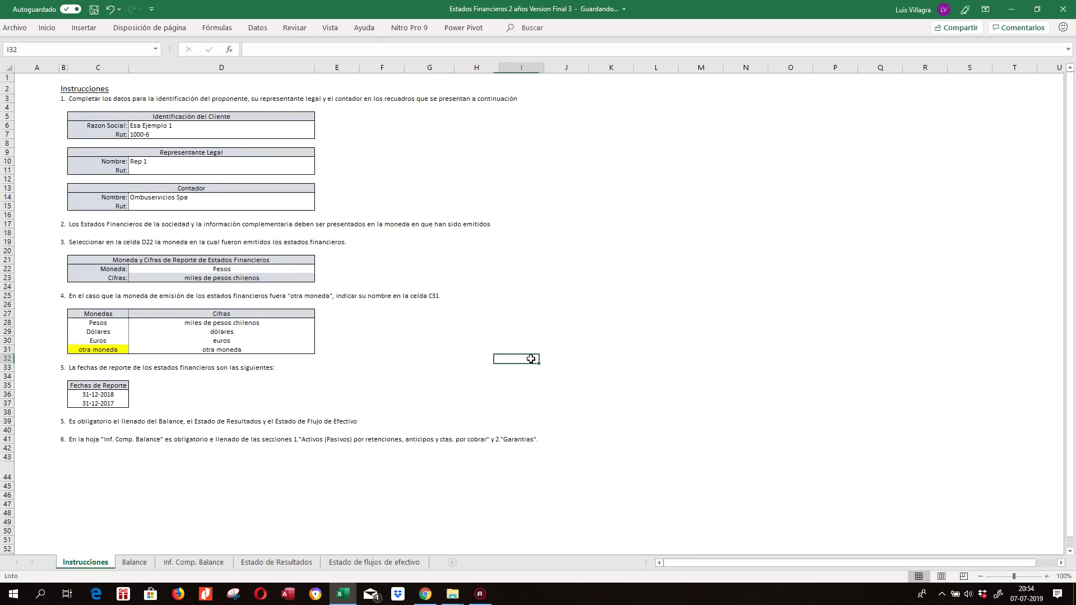
{"action": "left_click", "coordinate": [276, 563]}
{"action": "left_click", "coordinate": [350, 564]}
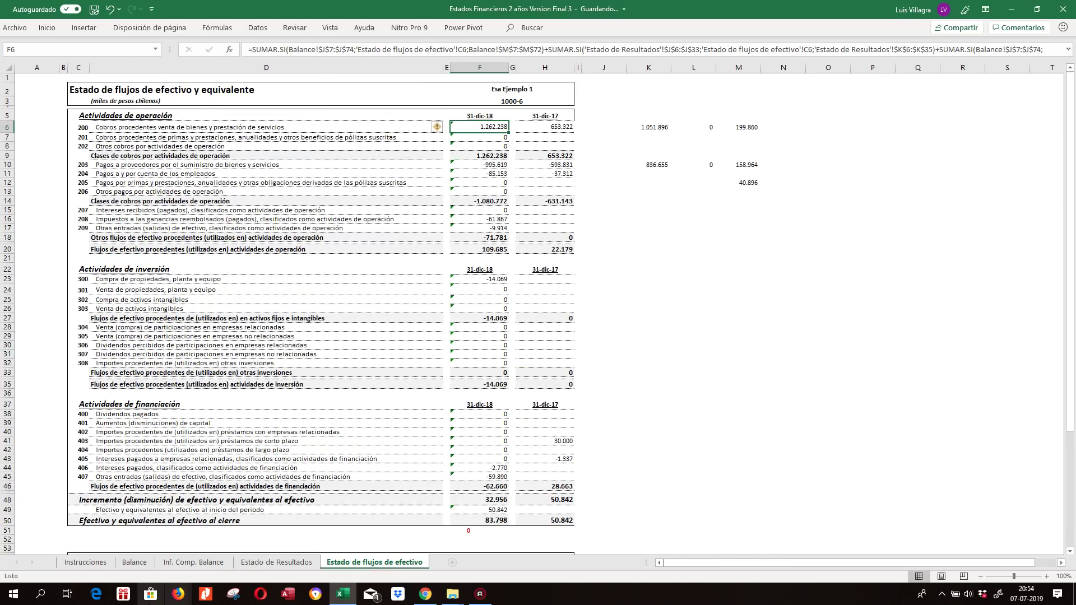
Remove the bold formatting from column C of the Balance sheet.
{"action": "left_click", "coordinate": [135, 563]}
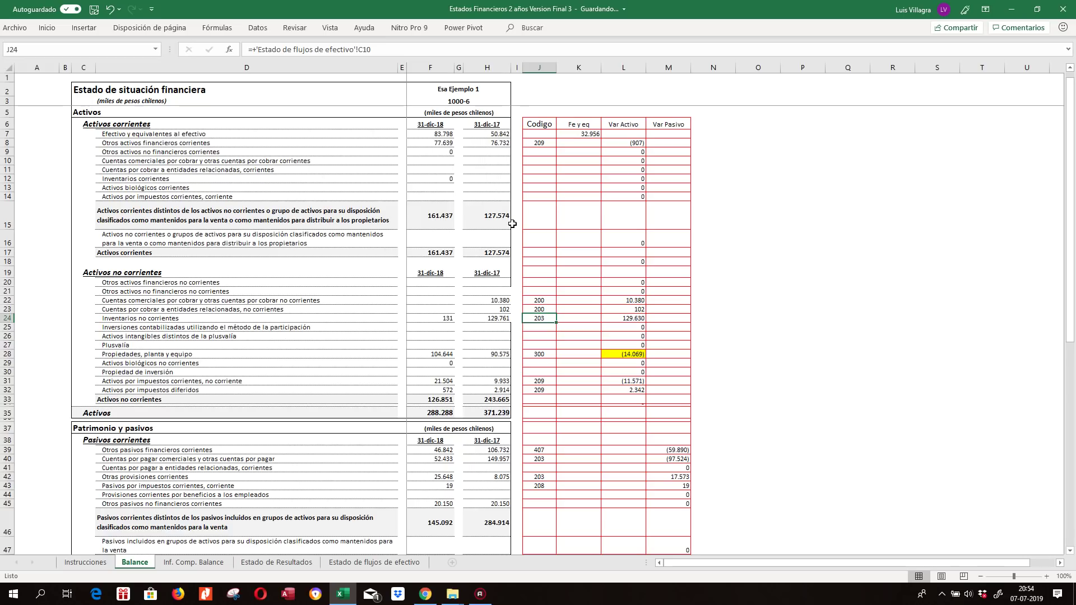
{"action": "left_click", "coordinate": [448, 160]}
{"action": "left_click", "coordinate": [434, 135]}
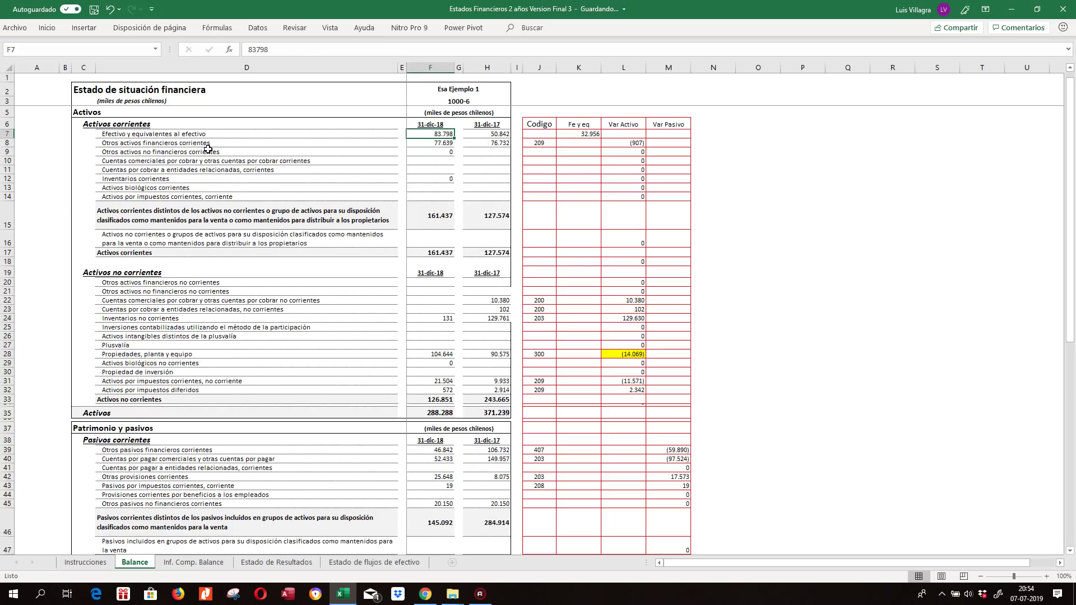
{"action": "left_click", "coordinate": [171, 138]}
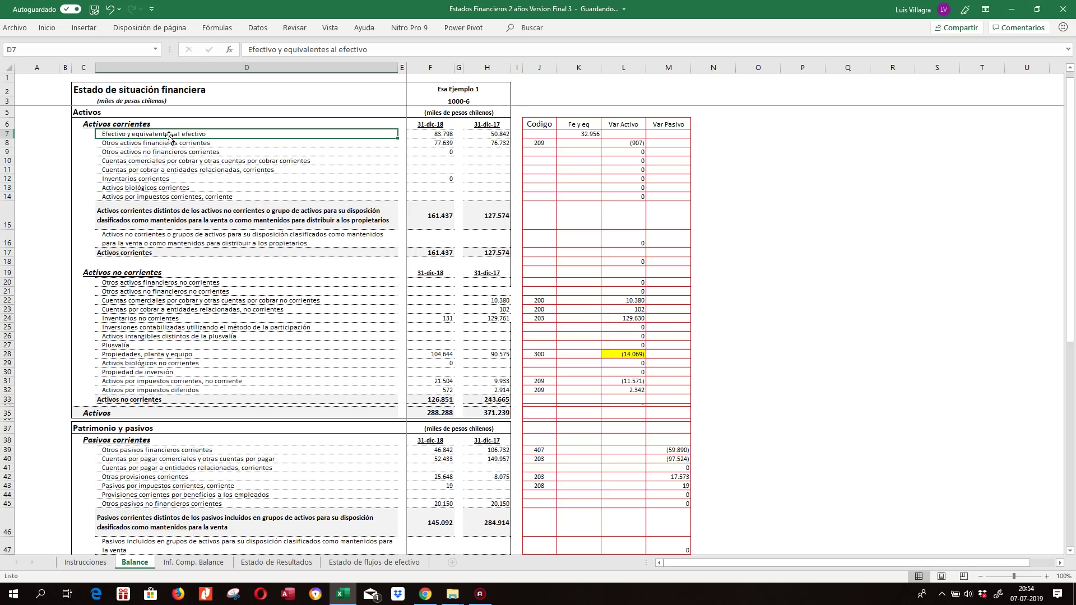
{"action": "left_click", "coordinate": [90, 134]}
{"action": "left_click", "coordinate": [96, 135]}
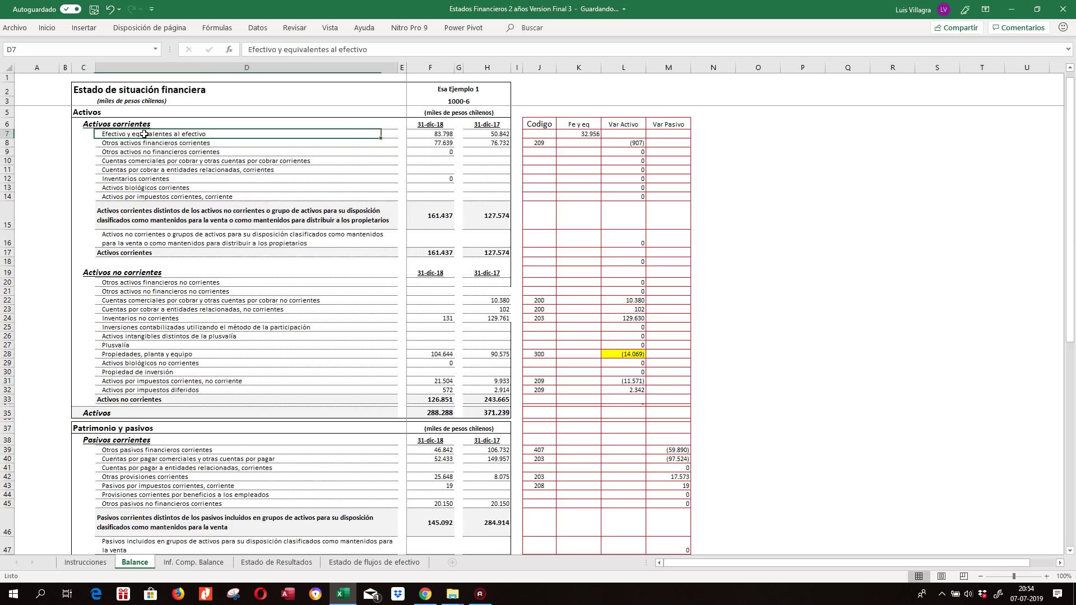
{"action": "left_click", "coordinate": [88, 135]}
{"action": "left_click", "coordinate": [82, 68]}
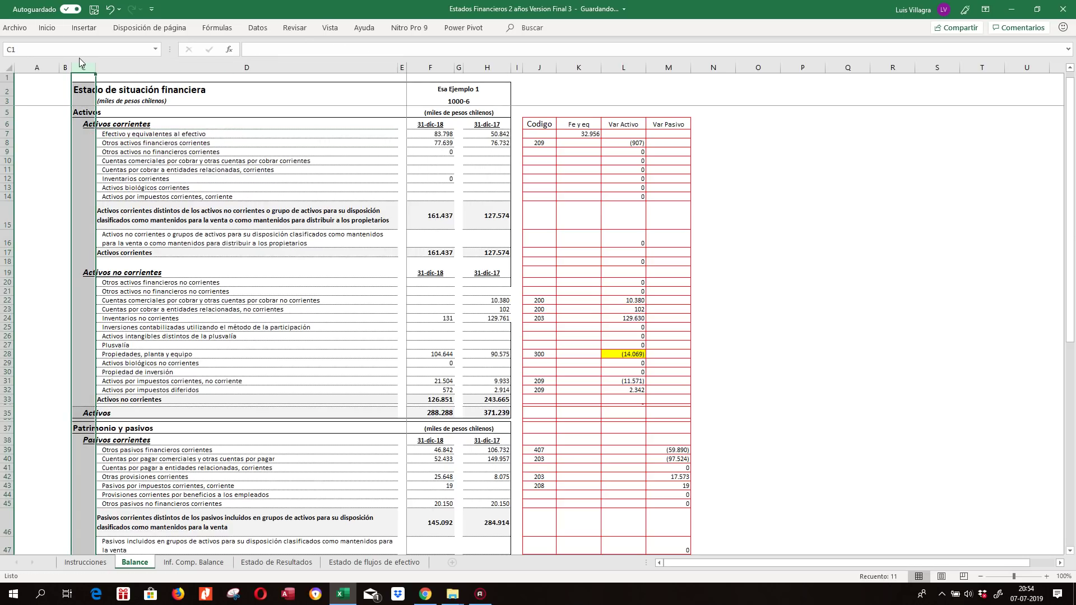
{"action": "left_click", "coordinate": [46, 27]}
{"action": "left_click", "coordinate": [104, 68]}
{"action": "left_click", "coordinate": [87, 134]}
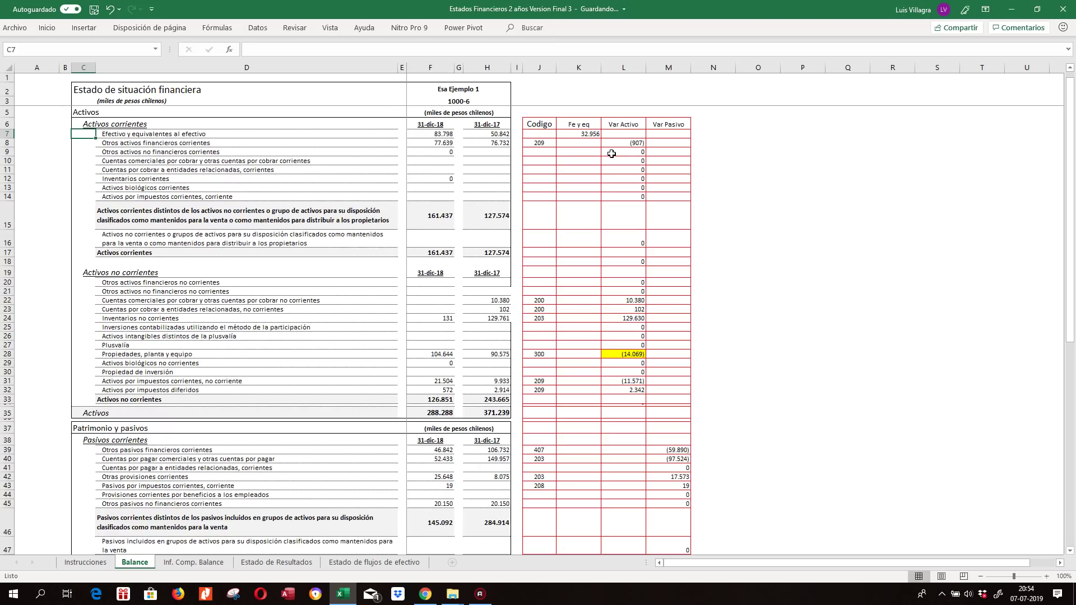
Check the code numbering on the cash flow sheet and enter code 101 for Efectivo y equivalentes al efectivo in C7 of Balance.
{"action": "left_click", "coordinate": [275, 562]}
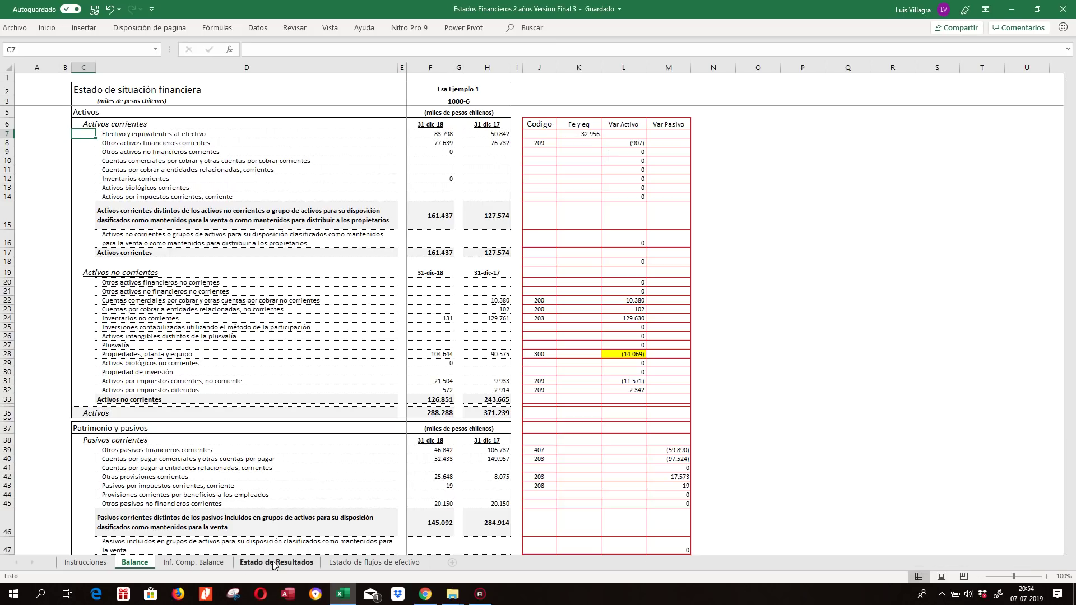
{"action": "left_click", "coordinate": [351, 562]}
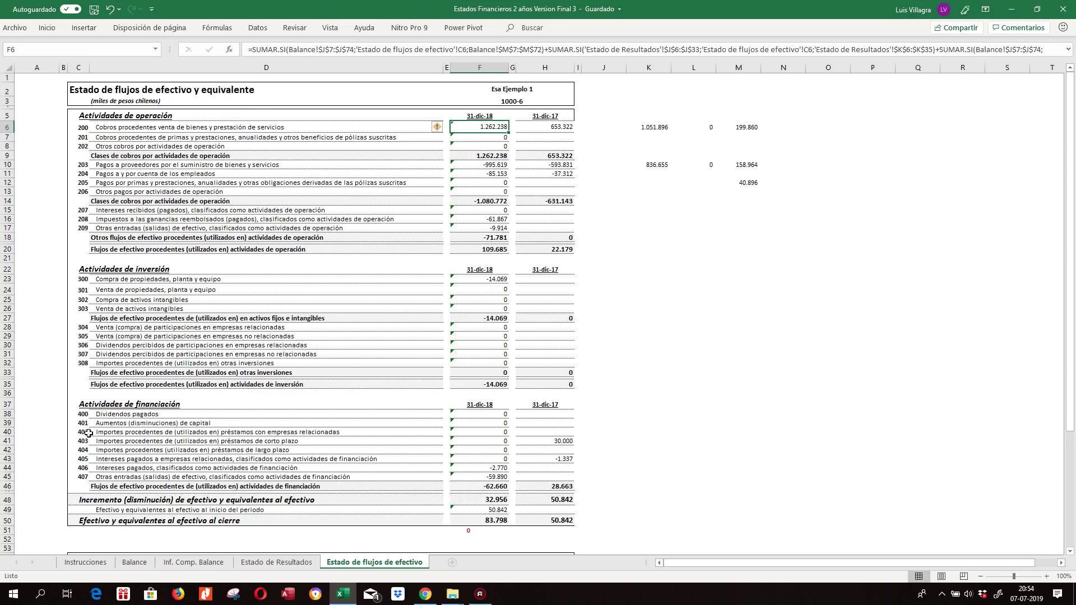
{"action": "left_click", "coordinate": [134, 562]}
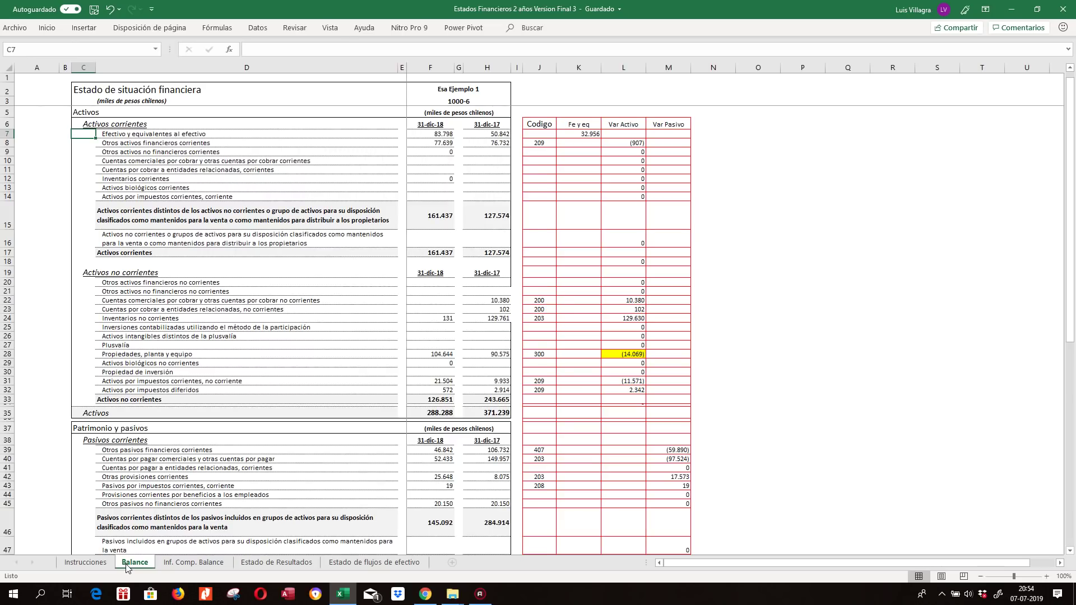
{"action": "type", "text": "1"}
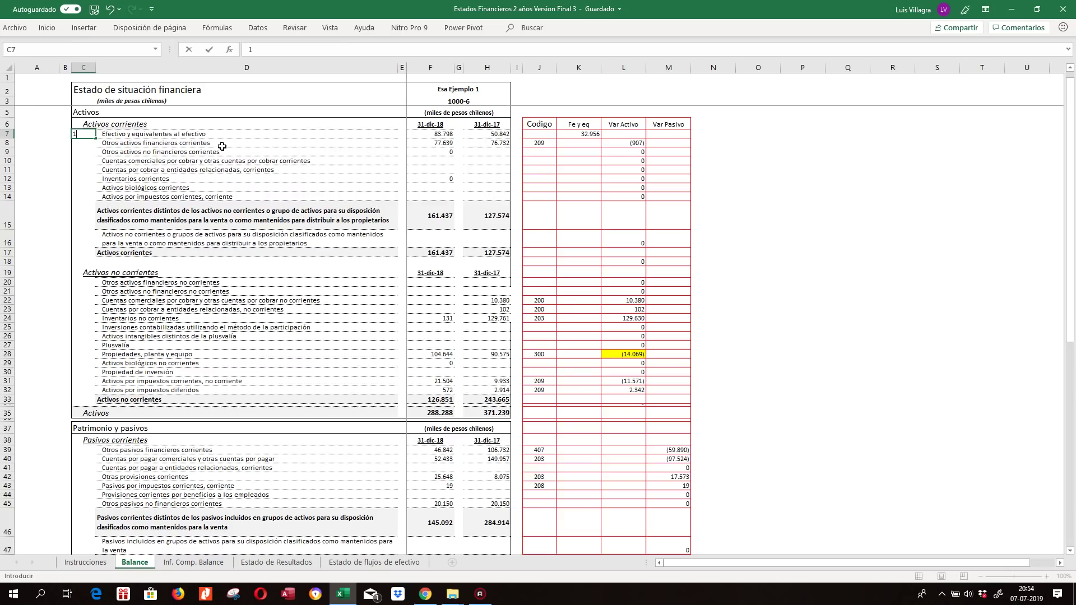
{"action": "type", "text": "1"}
{"action": "type", "text": "1"}
{"action": "key", "text": "Return"}
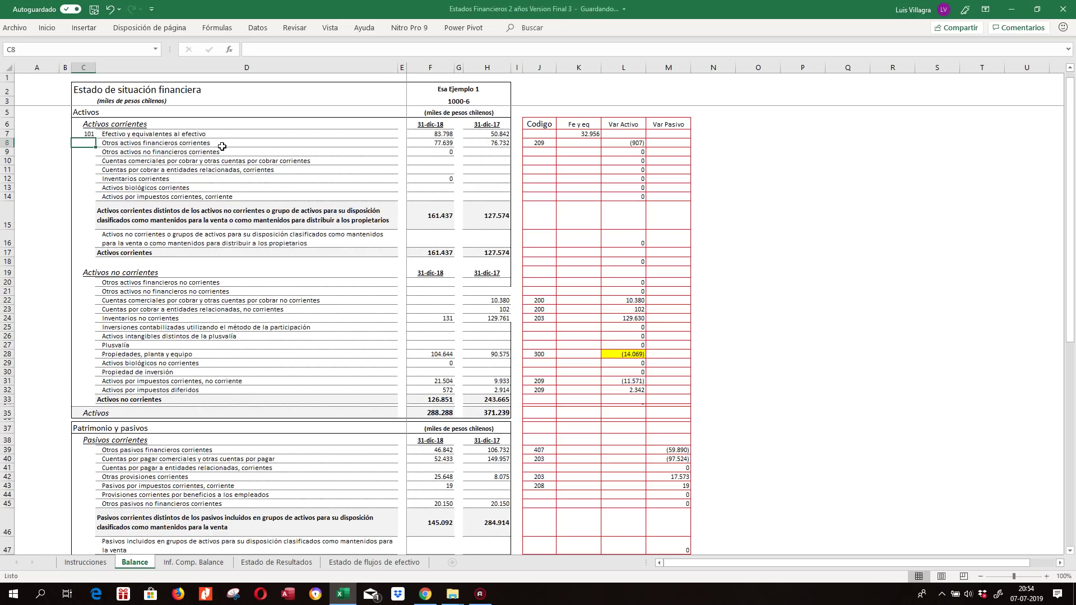
Enter =+C7+1 in C8 and copy it down to C14 to number the remaining Activos corrientes lines.
{"action": "type", "text": "+"}
{"action": "key", "text": "Up"}
{"action": "type", "text": "+"}
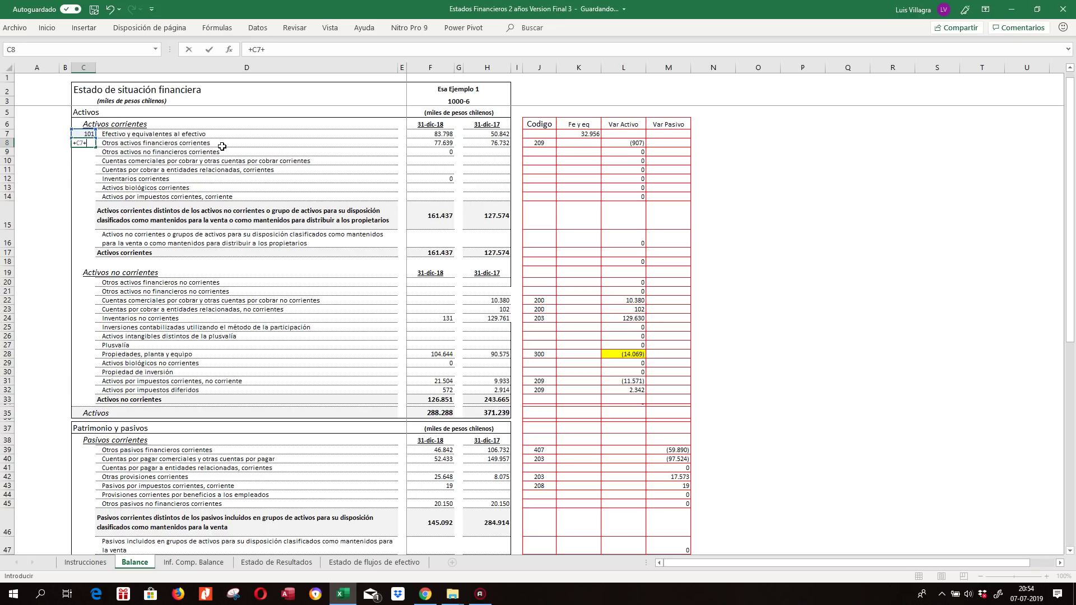
{"action": "type", "text": "1"}
{"action": "key", "text": "ctrl+Return"}
{"action": "key", "text": "ctrl+c"}
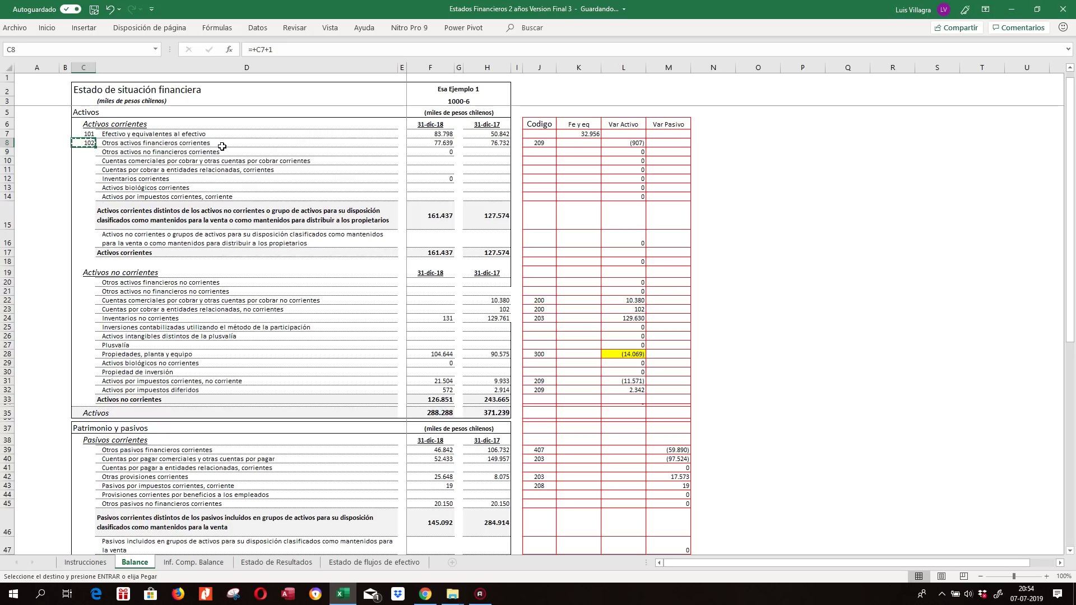
{"action": "key", "text": "shift+Down"}
{"action": "key", "text": "shift+Down"}
{"action": "key", "text": "shift+Down"}
{"action": "key", "text": "shift+Down"}
{"action": "key", "text": "shift+Down"}
{"action": "key", "text": "shift+Down"}
{"action": "key", "text": "Return"}
Number the held-for-sale assets line in C16 with a formula adding 1 to the code in C14.
{"action": "key", "text": "Down"}
{"action": "key", "text": "Down"}
{"action": "key", "text": "Down"}
{"action": "key", "text": "Down"}
{"action": "key", "text": "Down"}
{"action": "key", "text": "Down"}
{"action": "key", "text": "Down"}
{"action": "key", "text": "Down"}
{"action": "type", "text": "7"}
{"action": "key", "text": "BackSpace"}
{"action": "type", "text": "+"}
{"action": "key", "text": "Up"}
{"action": "key", "text": "Up"}
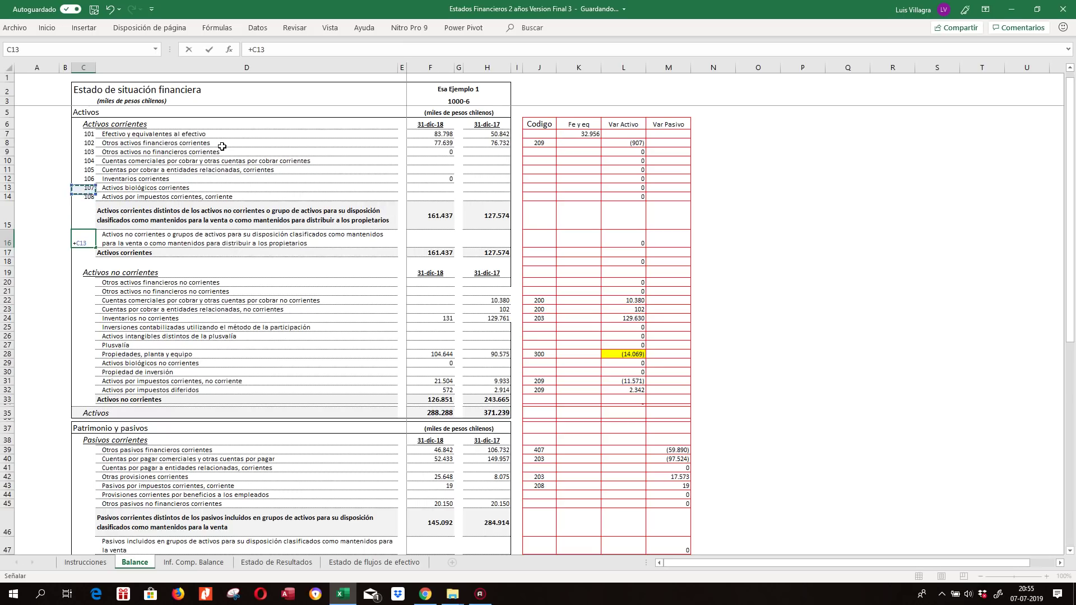
{"action": "type", "text": "+1"}
{"action": "key", "text": "Return"}
{"action": "key", "text": "Down"}
{"action": "key", "text": "Down"}
{"action": "key", "text": "Down"}
{"action": "type", "text": "+"}
{"action": "key", "text": "Up"}
{"action": "key", "text": "Up"}
{"action": "key", "text": "Up"}
{"action": "key", "text": "Up"}
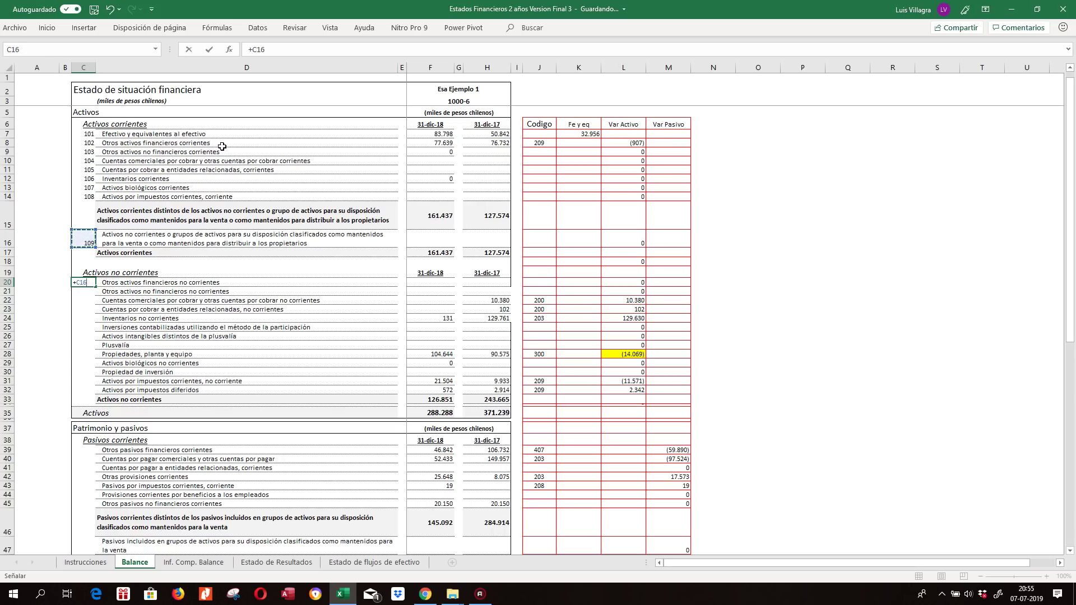
{"action": "key", "text": "Escape"}
Enter 150 as the first Activos no corrientes code in C20 and a formula adding 1 to it in C21.
{"action": "type", "text": "15"}
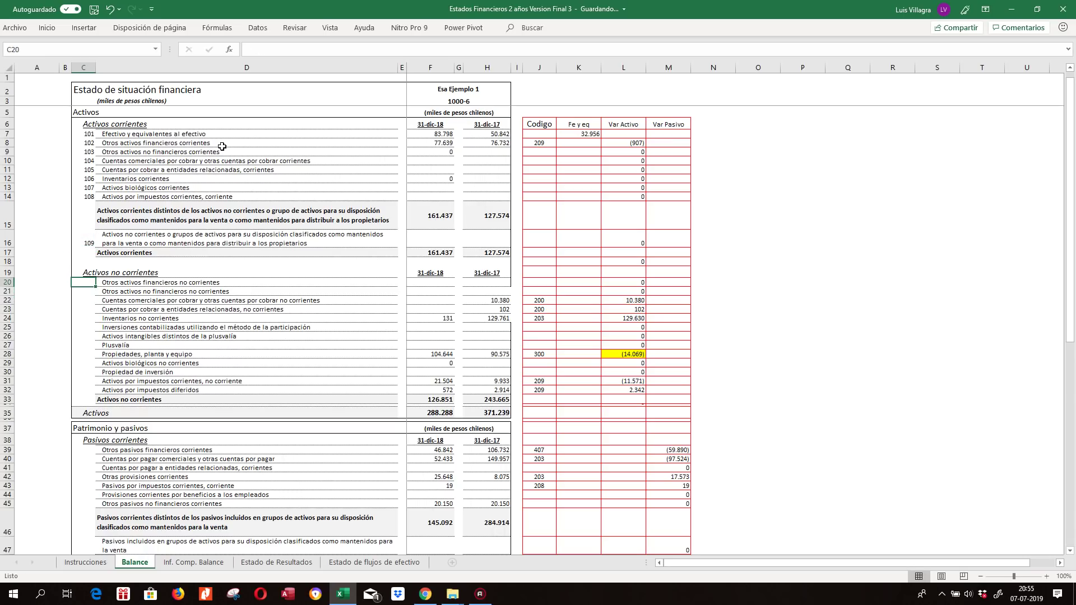
{"action": "type", "text": "0"}
{"action": "key", "text": "Return"}
{"action": "type", "text": "+"}
{"action": "key", "text": "Up"}
{"action": "type", "text": "+1"}
{"action": "key", "text": "Return"}
Set the code for Otros activos financieros no corrientes in C20 to 121.
{"action": "key", "text": "Up"}
{"action": "key", "text": "Up"}
{"action": "type", "text": "1"}
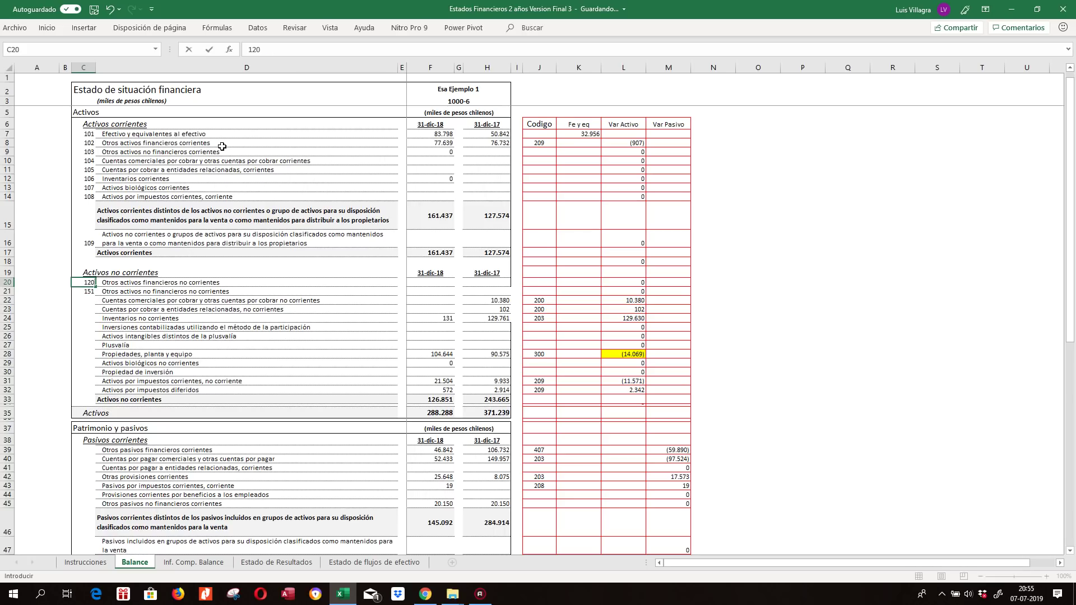
{"action": "type", "text": "21"}
{"action": "key", "text": "Return"}
Enter =+C20+1 in C21 and copy it down to C32 to number the remaining Activos no corrientes lines.
{"action": "key", "text": "Up"}
{"action": "key", "text": "Down"}
{"action": "type", "text": "+"}
{"action": "key", "text": "Up"}
{"action": "type", "text": "+1"}
{"action": "key", "text": "Return"}
{"action": "key", "text": "Up"}
{"action": "key", "text": "ctrl+c"}
{"action": "key", "text": "shift+Down"}
{"action": "key", "text": "shift+Down"}
{"action": "key", "text": "shift+Down"}
{"action": "key", "text": "shift+Down"}
{"action": "key", "text": "shift+Down"}
{"action": "key", "text": "shift+Down"}
{"action": "key", "text": "shift+Down"}
{"action": "key", "text": "shift+Down"}
{"action": "key", "text": "shift+Down"}
{"action": "key", "text": "shift+Down"}
{"action": "key", "text": "shift+Down"}
{"action": "key", "text": "Return"}
Enter code 140 for Otros pasivos financieros corrientes in C39.
{"action": "key", "text": "Down"}
{"action": "key", "text": "Down"}
{"action": "key", "text": "Down"}
{"action": "key", "text": "Down"}
{"action": "key", "text": "Down"}
{"action": "key", "text": "Down"}
{"action": "key", "text": "Down"}
{"action": "key", "text": "Down"}
{"action": "key", "text": "Down"}
{"action": "key", "text": "Down"}
{"action": "key", "text": "Down"}
{"action": "key", "text": "Down"}
{"action": "key", "text": "Down"}
{"action": "key", "text": "Down"}
{"action": "key", "text": "Down"}
{"action": "key", "text": "Down"}
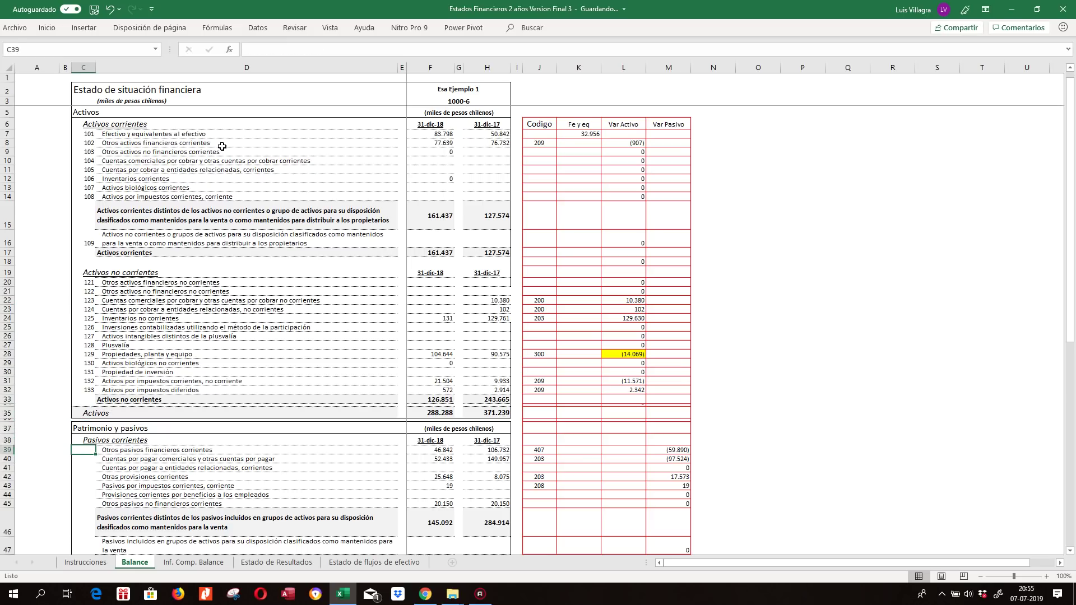
{"action": "type", "text": "140"}
{"action": "key", "text": "Return"}
Enter =+C39+1 in C40 and copy it down to C45 to number the remaining Pasivos corrientes lines.
{"action": "type", "text": "+"}
{"action": "key", "text": "Up"}
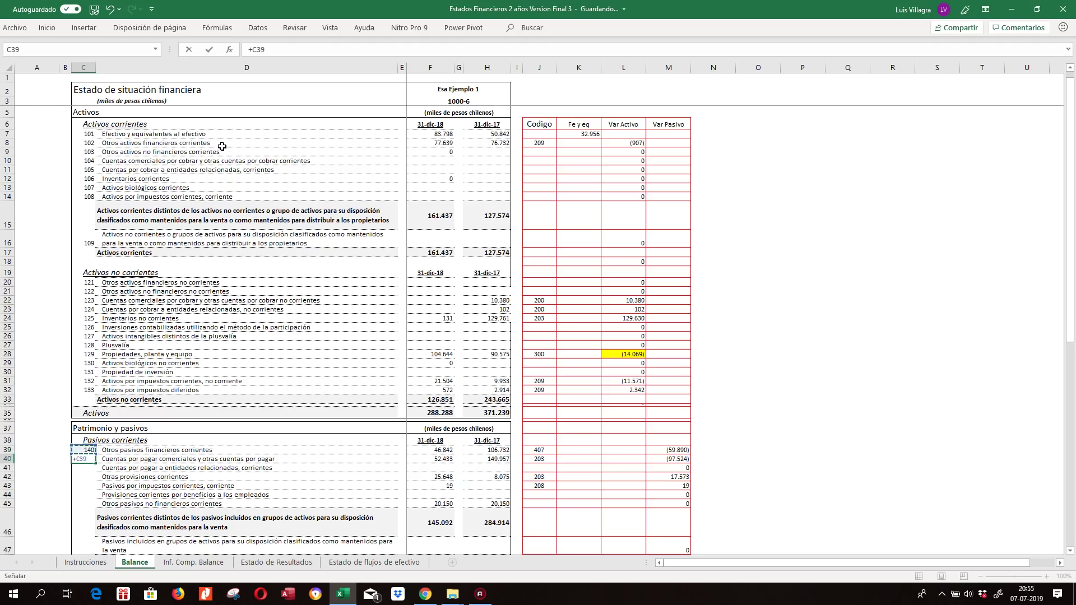
{"action": "type", "text": "+1"}
{"action": "key", "text": "ctrl+Return"}
{"action": "key", "text": "ctrl+c"}
{"action": "key", "text": "shift+Down"}
{"action": "key", "text": "shift+Down"}
{"action": "key", "text": "shift+Down"}
{"action": "key", "text": "shift+Down"}
{"action": "key", "text": "shift+Down"}
{"action": "key", "text": "ctrl+v"}
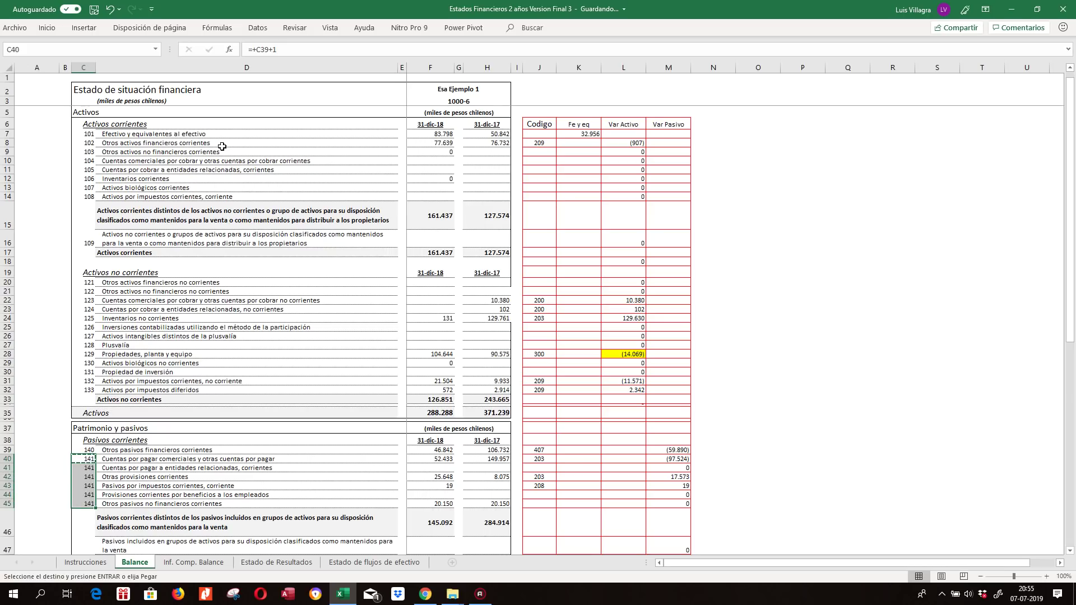
{"action": "key", "text": "Escape"}
Enter a formula adding 1 to C45 in C47 as the code for Pasivos incluidos en grupos de activos.
{"action": "key", "text": "Down"}
{"action": "key", "text": "Down"}
{"action": "key", "text": "Down"}
{"action": "key", "text": "Down"}
{"action": "key", "text": "Down"}
{"action": "key", "text": "Down"}
{"action": "key", "text": "Down"}
{"action": "key", "text": "Down"}
{"action": "key", "text": "Up"}
{"action": "type", "text": "+"}
{"action": "key", "text": "Up"}
{"action": "key", "text": "Up"}
{"action": "key", "text": "Up"}
{"action": "key", "text": "Down"}
{"action": "type", "text": "+1"}
{"action": "key", "text": "Return"}
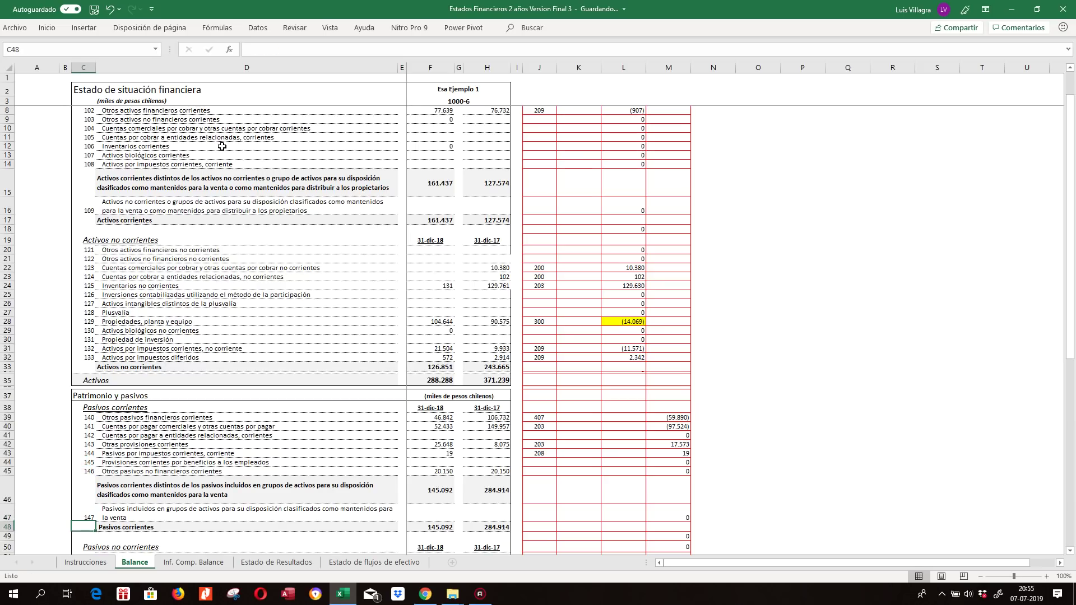
Enter =+C47+1 in C51 as the code for Otros pasivos financieros no corrientes.
{"action": "key", "text": "Down"}
{"action": "key", "text": "Down"}
{"action": "key", "text": "Down"}
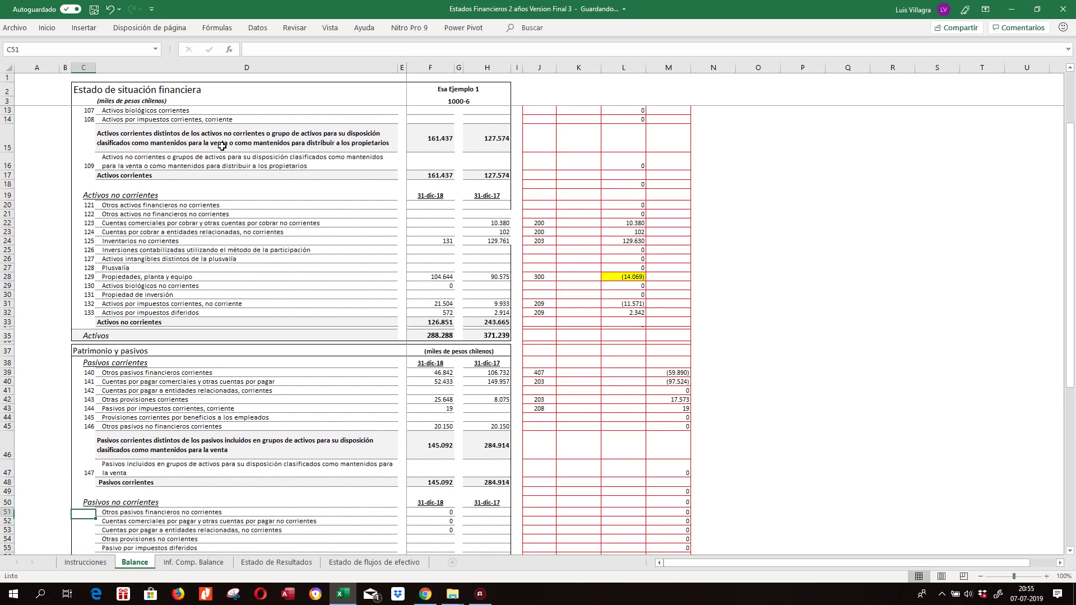
{"action": "type", "text": "+"}
{"action": "key", "text": "Up"}
{"action": "key", "text": "Up"}
{"action": "key", "text": "Up"}
{"action": "key", "text": "Up"}
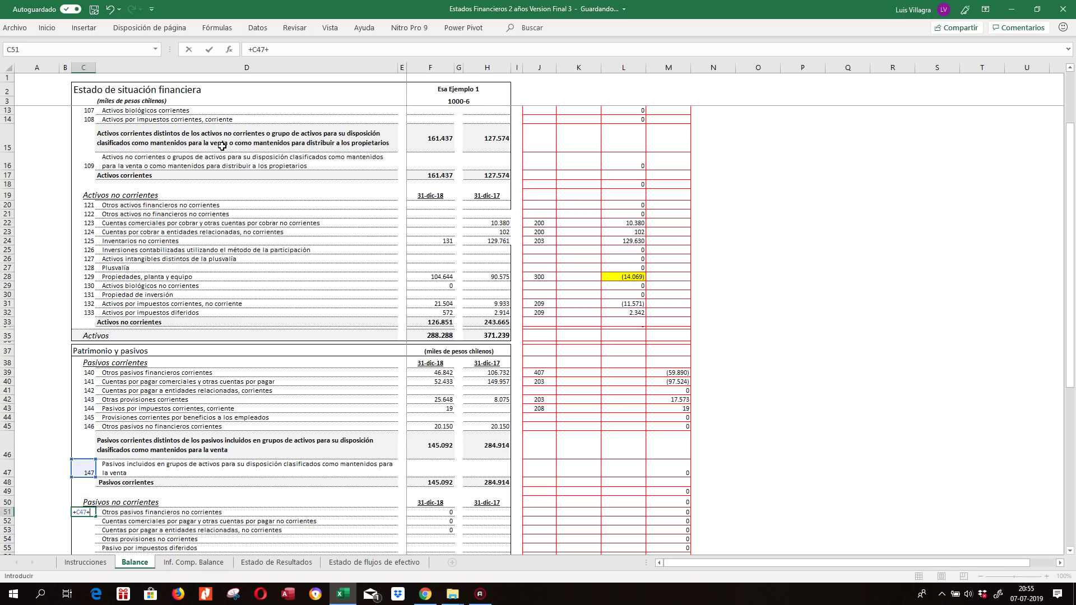
{"action": "key", "text": "ctrl+Return"}
Try to number the other Pasivos no corrientes lines by copying the C51 formula down to C58.
{"action": "key", "text": "ctrl+c"}
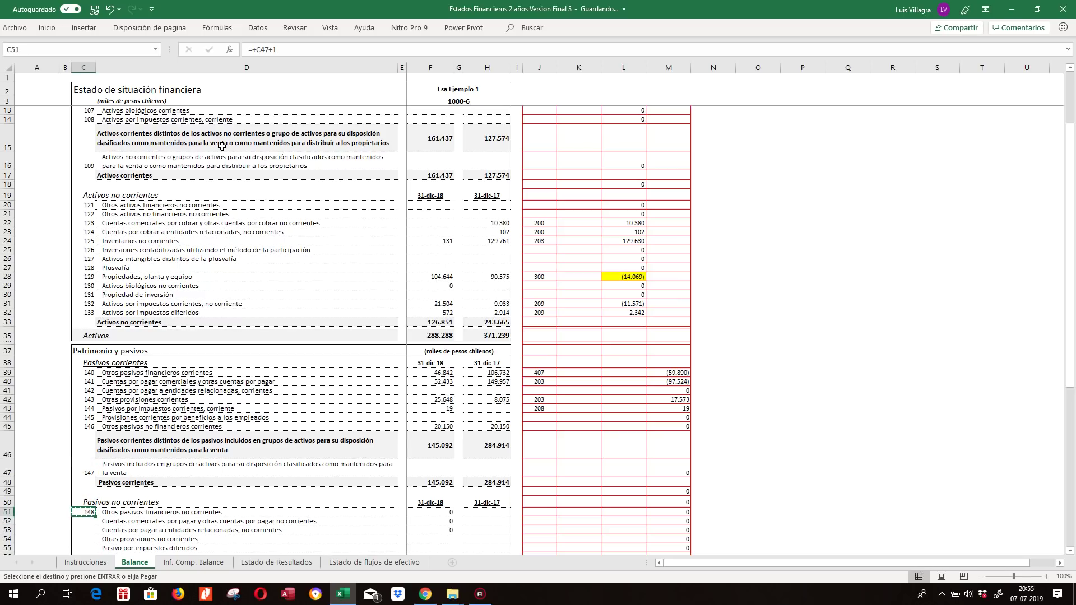
{"action": "key", "text": "shift+Down"}
{"action": "key", "text": "shift+Down"}
{"action": "key", "text": "shift+Down"}
{"action": "key", "text": "shift+Down"}
{"action": "key", "text": "shift+Down"}
{"action": "key", "text": "shift+Down"}
{"action": "key", "text": "shift+Down"}
{"action": "key", "text": "shift+Down"}
{"action": "key", "text": "shift+Down"}
{"action": "key", "text": "shift+Up"}
{"action": "key", "text": "shift+Up"}
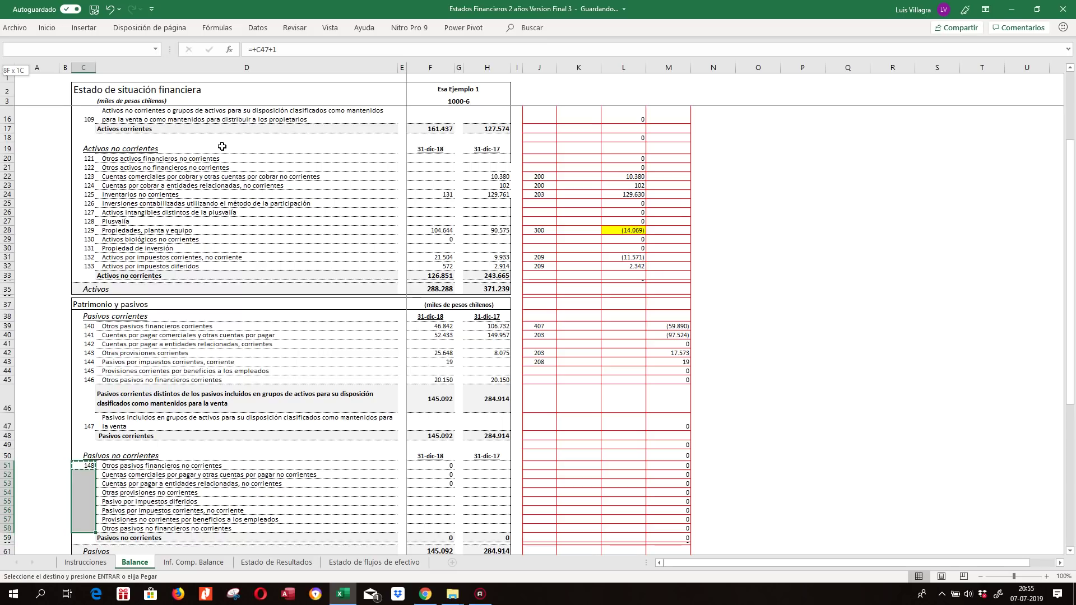
{"action": "key", "text": "Return"}
{"action": "key", "text": "Down"}
{"action": "key", "text": "Down"}
{"action": "key", "text": "Down"}
{"action": "key", "text": "Up"}
{"action": "key", "text": "Up"}
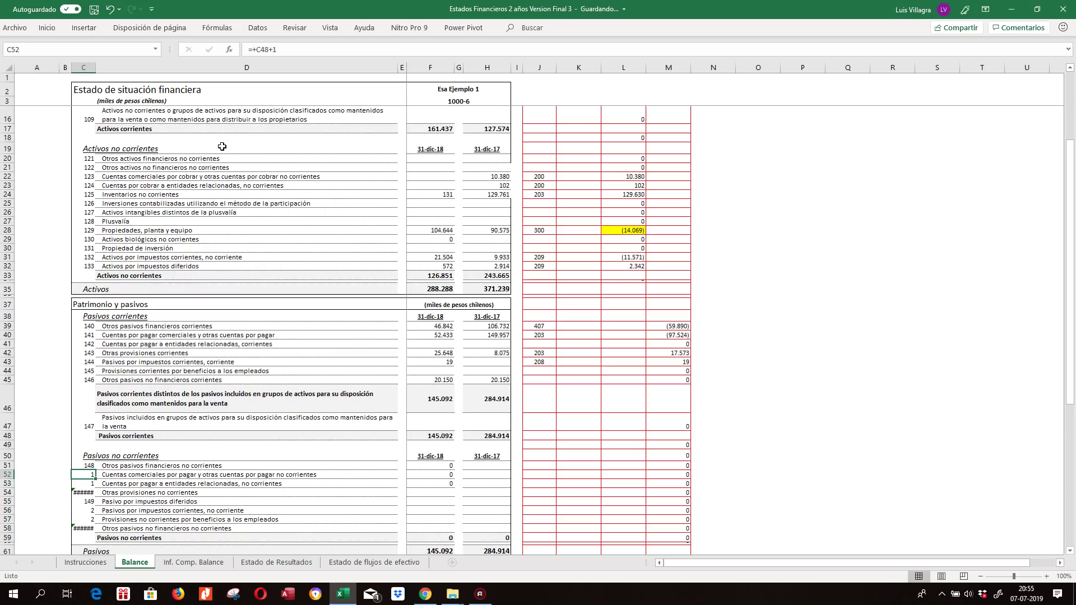
Enter a formula adding 1 to C51 in C52 and copy it down to C58 to renumber the Pasivos no corrientes lines.
{"action": "type", "text": "+"}
{"action": "key", "text": "Up"}
{"action": "type", "text": "1"}
{"action": "key", "text": "Return"}
{"action": "key", "text": "Up"}
{"action": "key", "text": "shift+Down"}
{"action": "key", "text": "shift+Down"}
{"action": "key", "text": "ctrl+c"}
{"action": "key", "text": "Down"}
{"action": "key", "text": "Down"}
{"action": "key", "text": "Down"}
{"action": "key", "text": "shift+Down"}
{"action": "key", "text": "shift+Down"}
{"action": "key", "text": "shift+Down"}
{"action": "key", "text": "Return"}
Go to C64, the code cell for Capital emitido in the Patrimonio section.
{"action": "key", "text": "Down"}
{"action": "key", "text": "Down"}
{"action": "key", "text": "Down"}
{"action": "key", "text": "Down"}
{"action": "key", "text": "Down"}
{"action": "key", "text": "Down"}
{"action": "key", "text": "Down"}
{"action": "key", "text": "Down"}
{"action": "key", "text": "Down"}
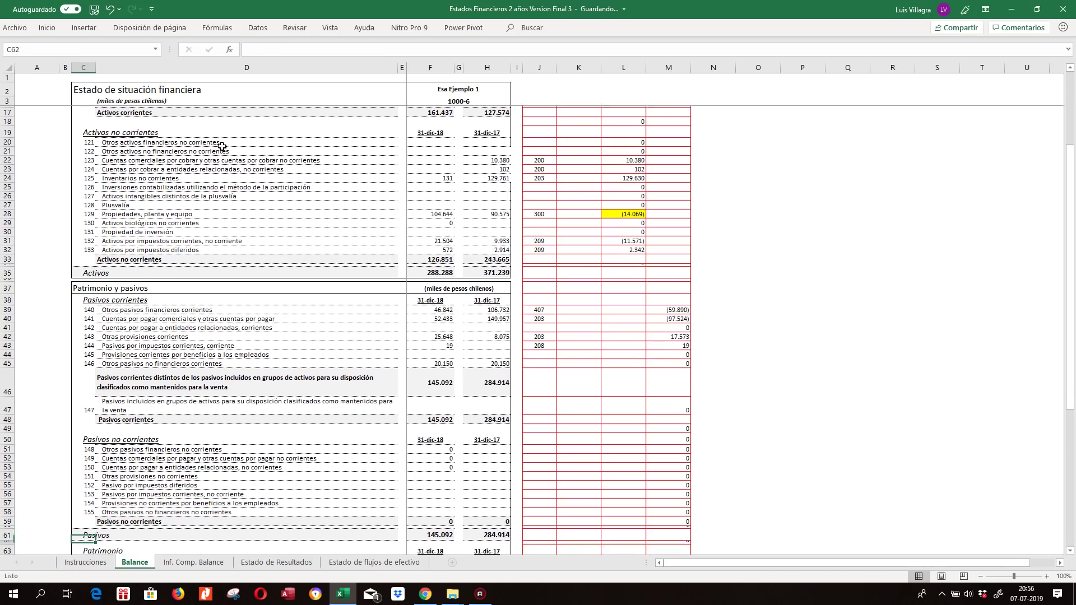
{"action": "key", "text": "Up"}
{"action": "key", "text": "Up"}
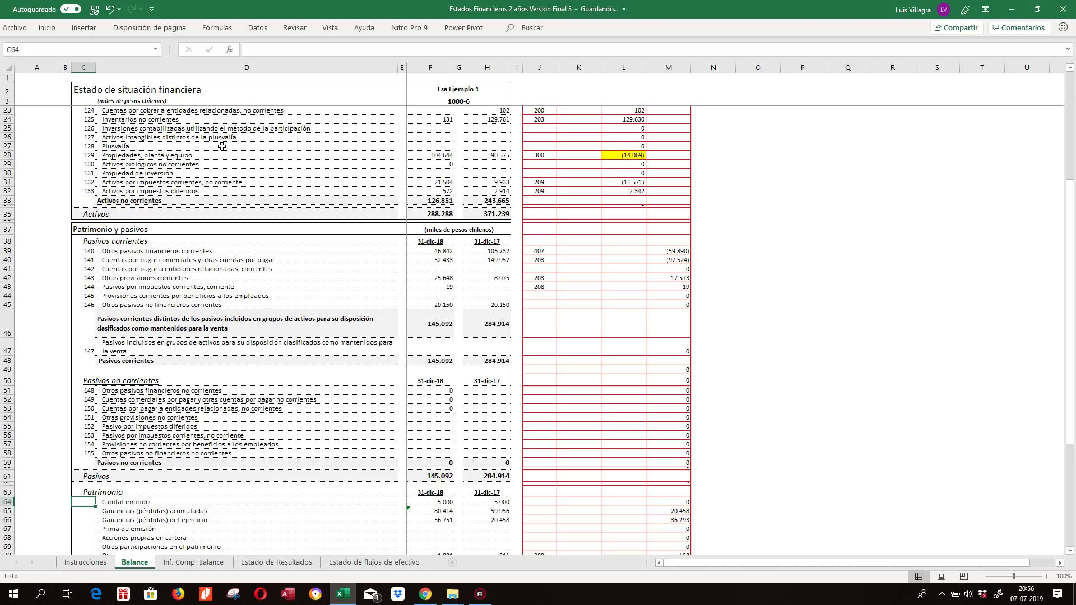
{"action": "type", "text": "+"}
{"action": "key", "text": "Up"}
{"action": "key", "text": "Up"}
{"action": "key", "text": "Up"}
{"action": "key", "text": "Up"}
{"action": "key", "text": "Up"}
{"action": "key", "text": "Up"}
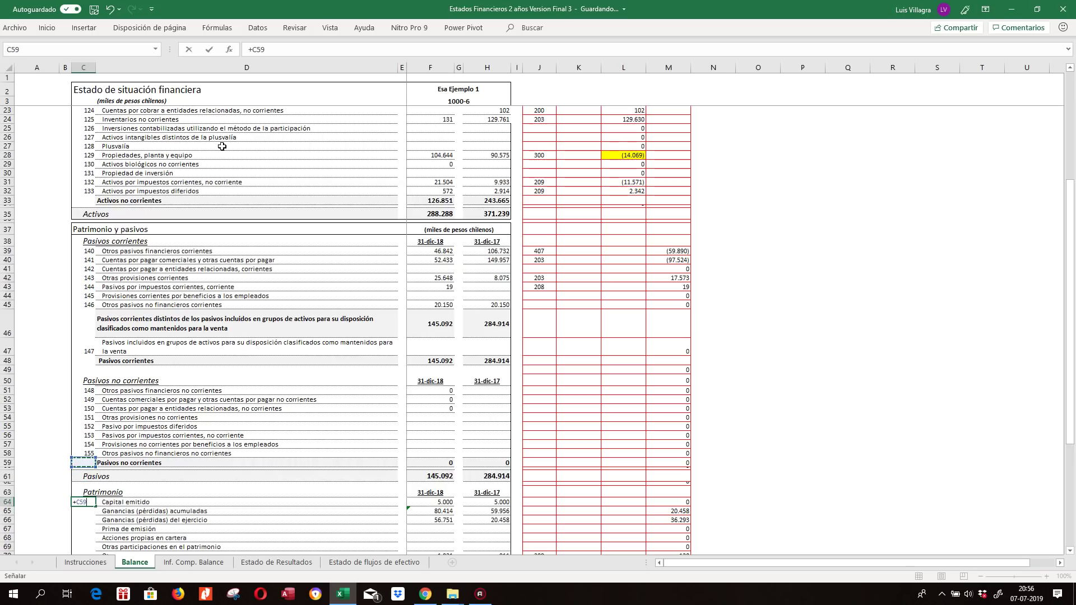
{"action": "key", "text": "Escape"}
Enter code 160 for Capital emitido in C64 and =+C64+1 in C65.
{"action": "type", "text": "160"}
{"action": "key", "text": "Return"}
{"action": "type", "text": "+"}
{"action": "key", "text": "Up"}
{"action": "type", "text": "+1"}
{"action": "key", "text": "Return"}
Copy the C65 formula down to C70 to number the Patrimonio lines through Otras reservas.
{"action": "key", "text": "Up"}
{"action": "key", "text": "ctrl+c"}
{"action": "key", "text": "shift+Down"}
{"action": "key", "text": "shift+Down"}
{"action": "key", "text": "shift+Down"}
{"action": "key", "text": "shift+Down"}
{"action": "key", "text": "shift+Down"}
{"action": "key", "text": "shift+Down"}
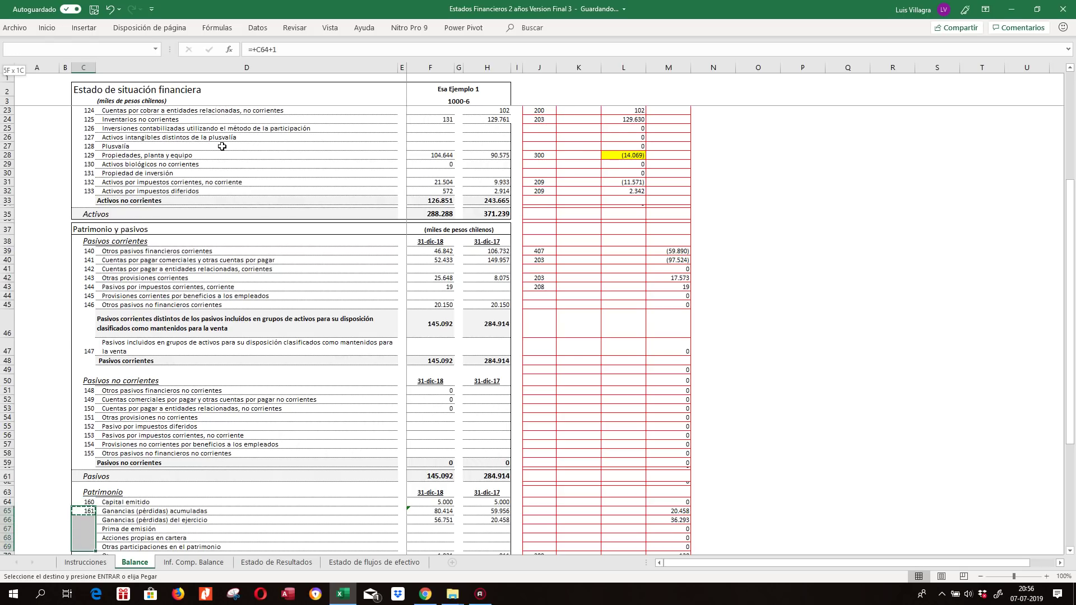
{"action": "key", "text": "Return"}
Enter a formula adding 1 to C70 in C72 as the code for Participaciones no controladoras.
{"action": "key", "text": "Down"}
{"action": "key", "text": "Down"}
{"action": "key", "text": "Down"}
{"action": "key", "text": "Down"}
{"action": "key", "text": "Down"}
{"action": "key", "text": "Down"}
{"action": "key", "text": "Down"}
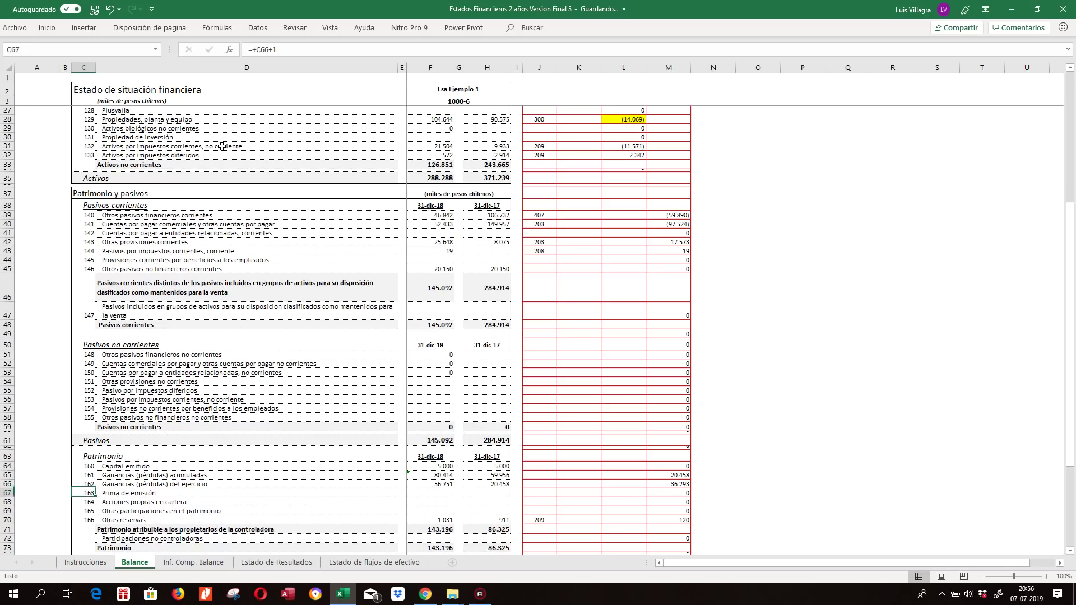
{"action": "type", "text": "+"}
{"action": "key", "text": "Up"}
{"action": "key", "text": "Up"}
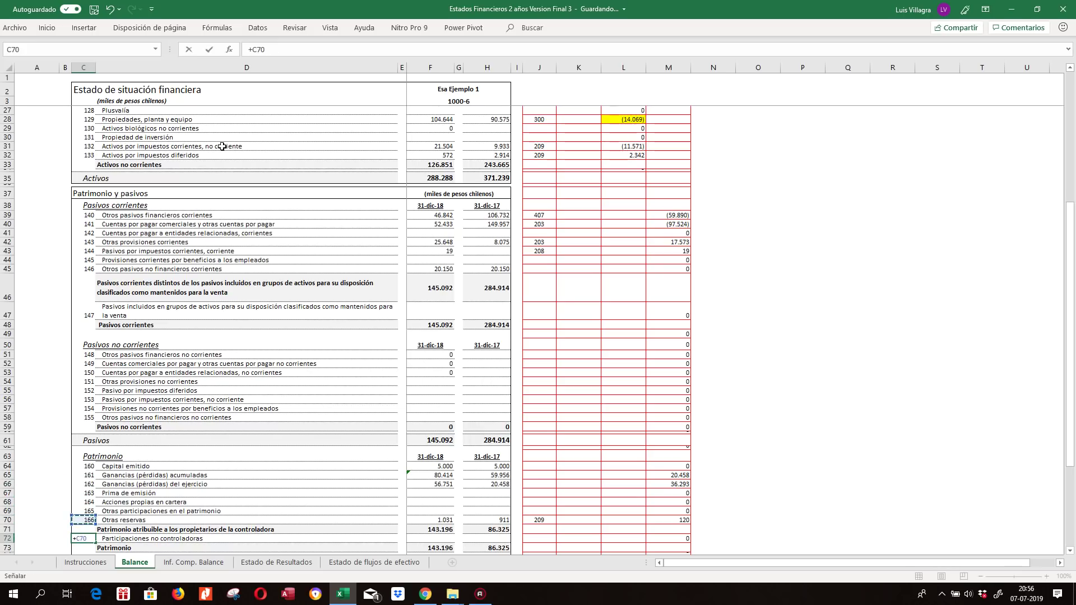
{"action": "key", "text": "Return"}
{"action": "key", "text": "Down"}
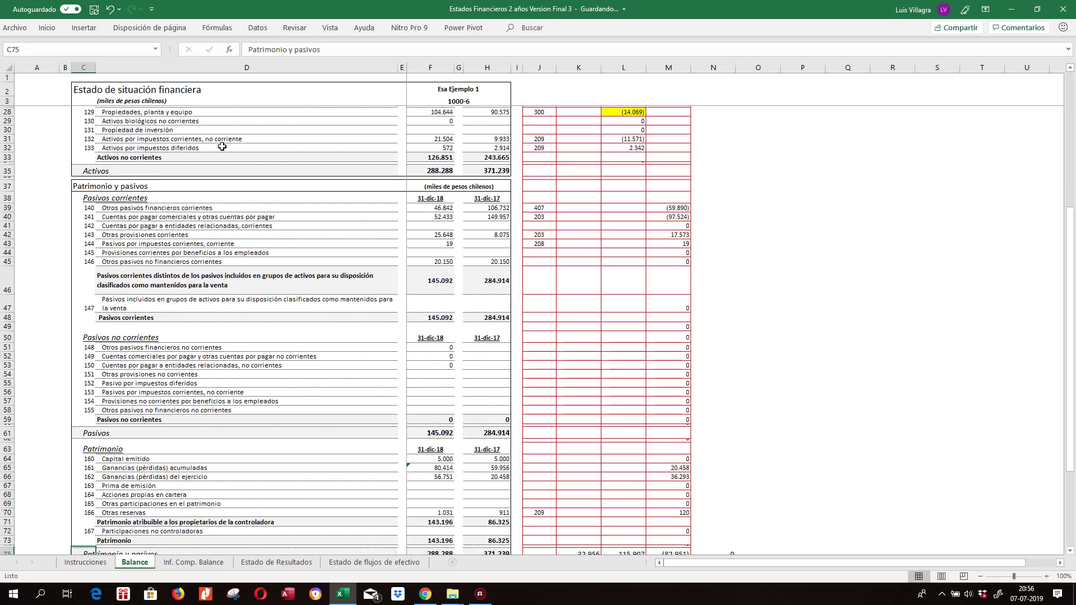
{"action": "key", "text": "Up"}
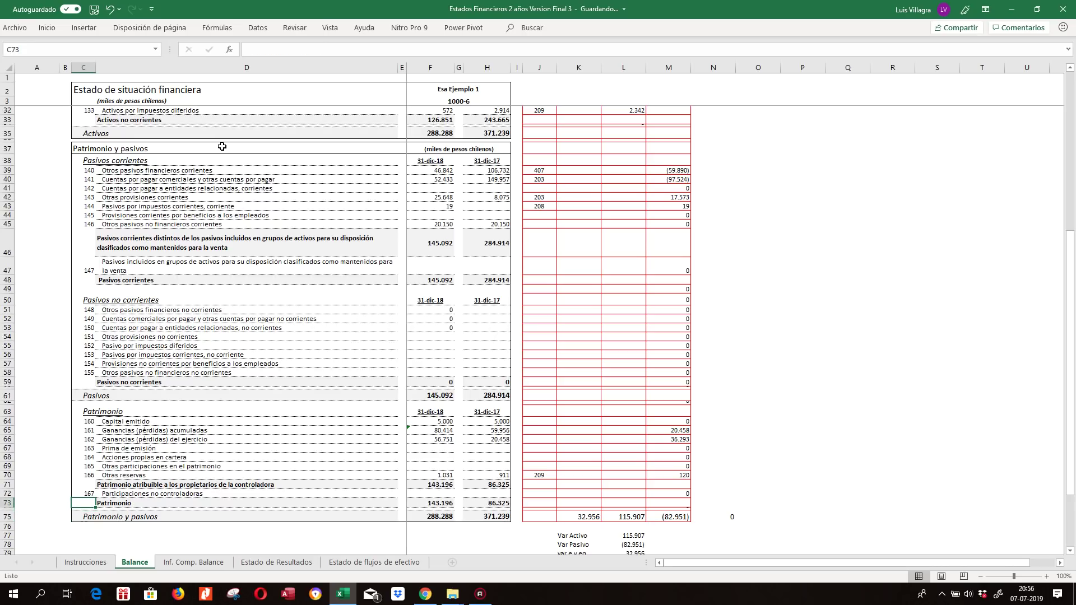
Select C6 on the Estado de Resultados sheet and check the line codes used in Estado de flujos de efectivo.
{"action": "scroll", "coordinate": [280, 168], "scroll_direction": "up", "scroll_amount": 9}
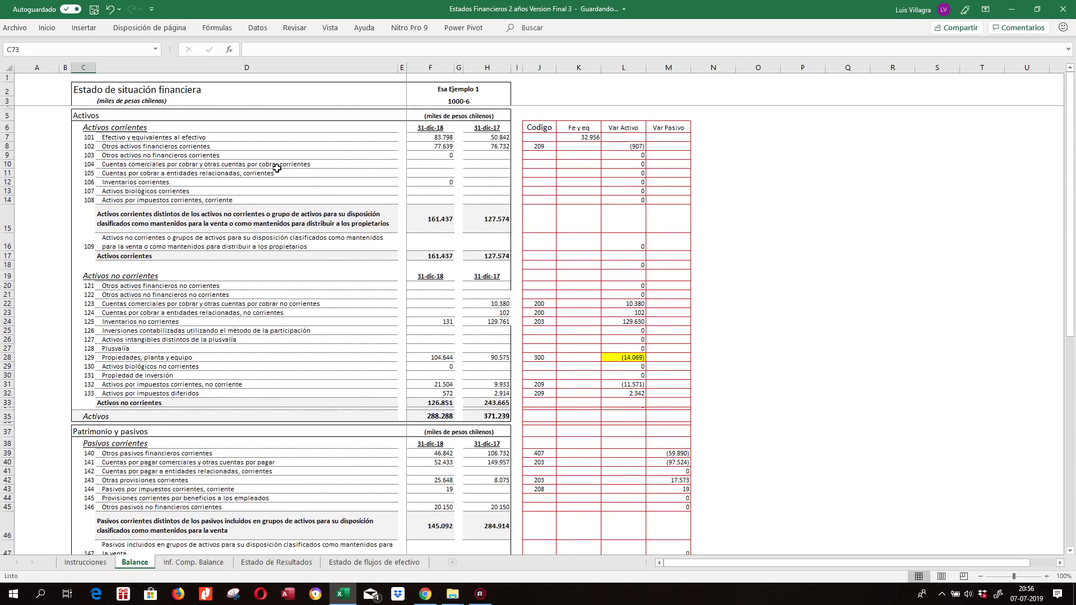
{"action": "left_click", "coordinate": [194, 562]}
{"action": "left_click", "coordinate": [274, 562]}
{"action": "left_click", "coordinate": [79, 125]}
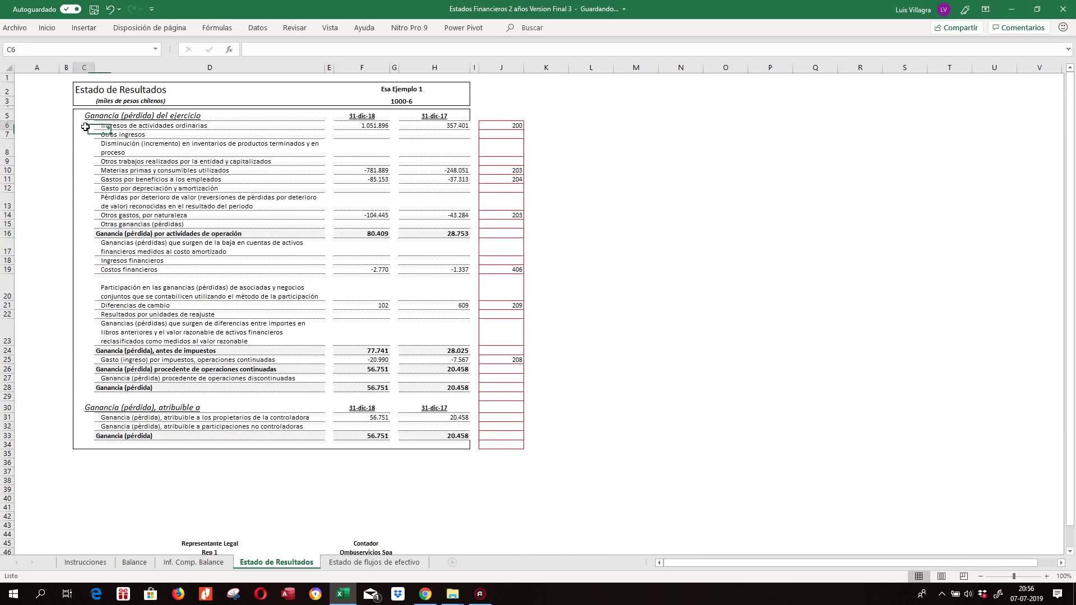
{"action": "left_click", "coordinate": [361, 562]}
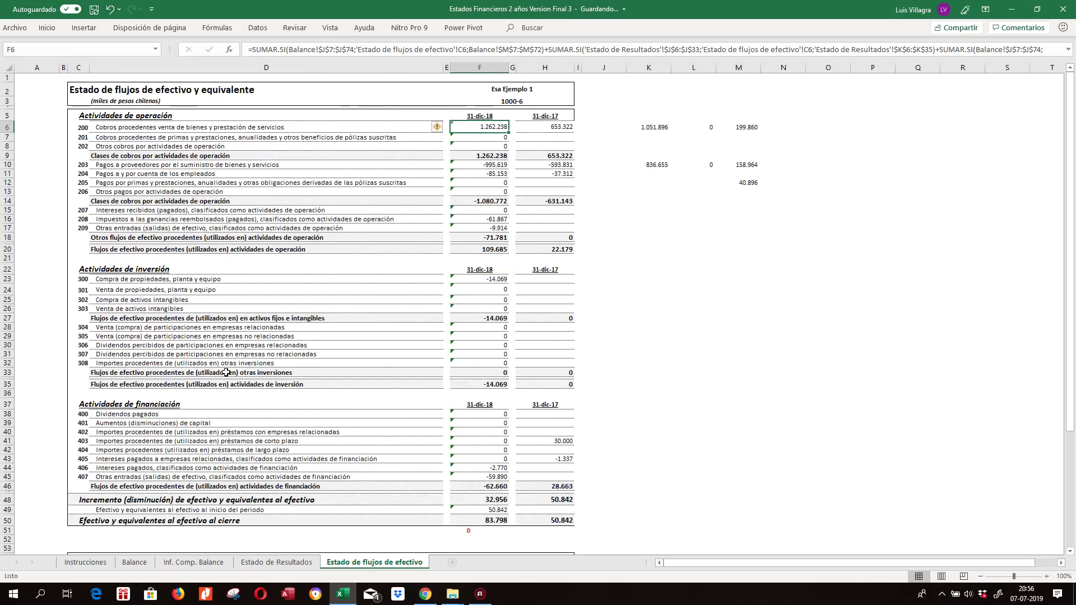
{"action": "left_click", "coordinate": [290, 565]}
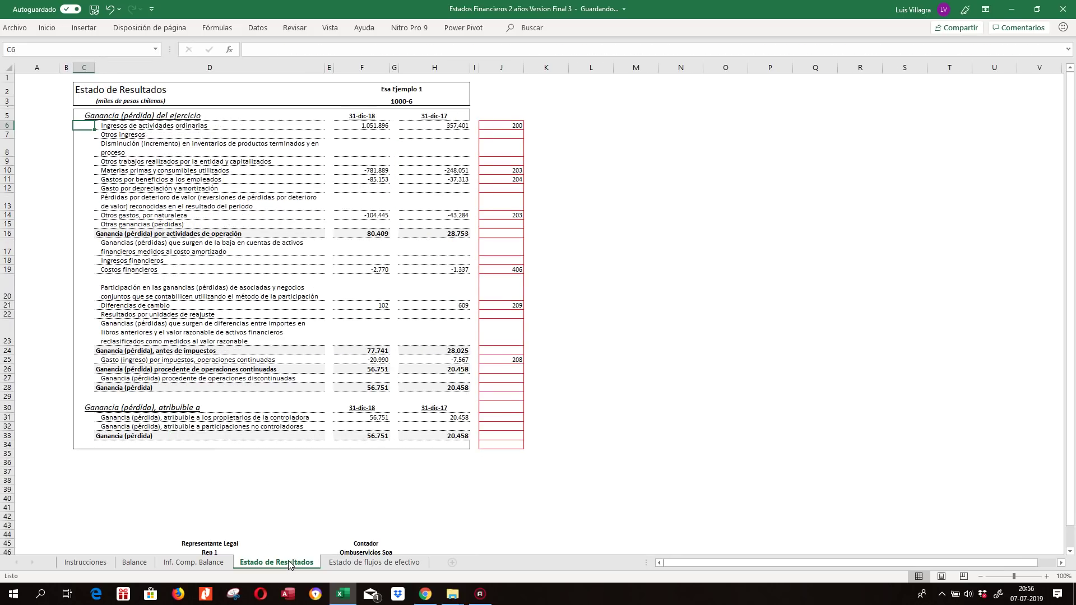
On Estado de Resultados, enter code 190 for Ingresos de actividades ordinarias in C6 and =+C6+1 in C7.
{"action": "type", "text": "19"}
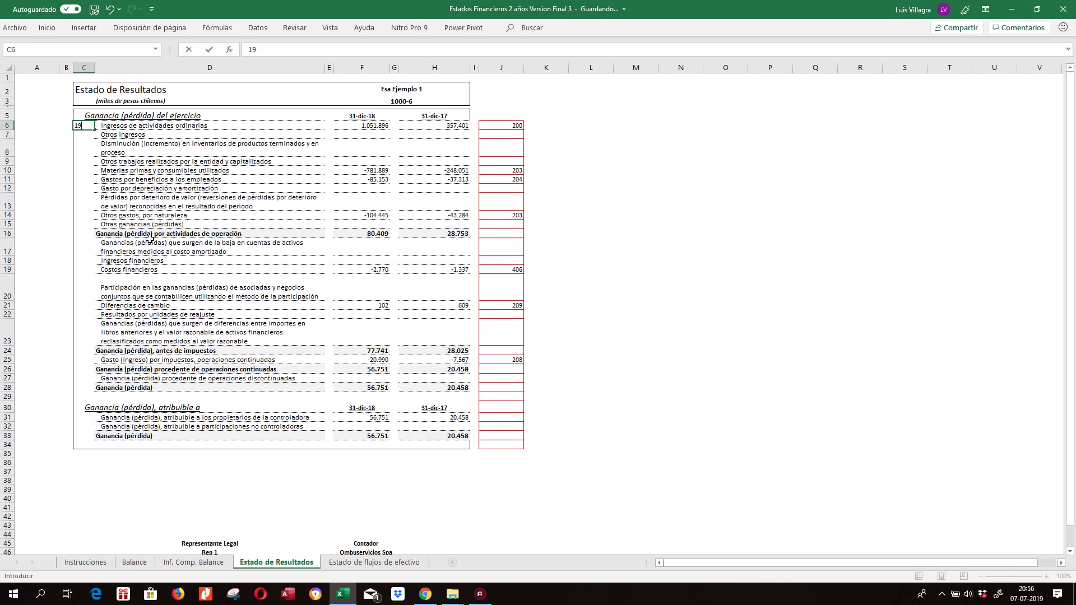
{"action": "type", "text": "0"}
{"action": "key", "text": "Return"}
{"action": "type", "text": "+"}
{"action": "key", "text": "Up"}
{"action": "type", "text": "+1"}
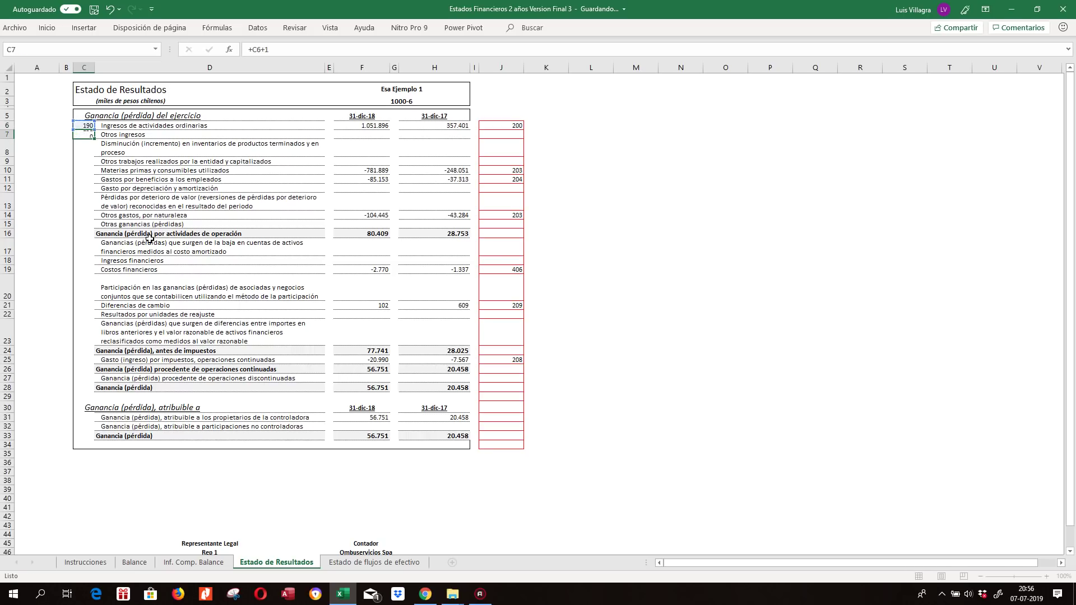
{"action": "key", "text": "ctrl+Return"}
Copy the C7 formula down to C15 to number the lines through Otras ganancias (pérdidas).
{"action": "key", "text": "ctrl+c"}
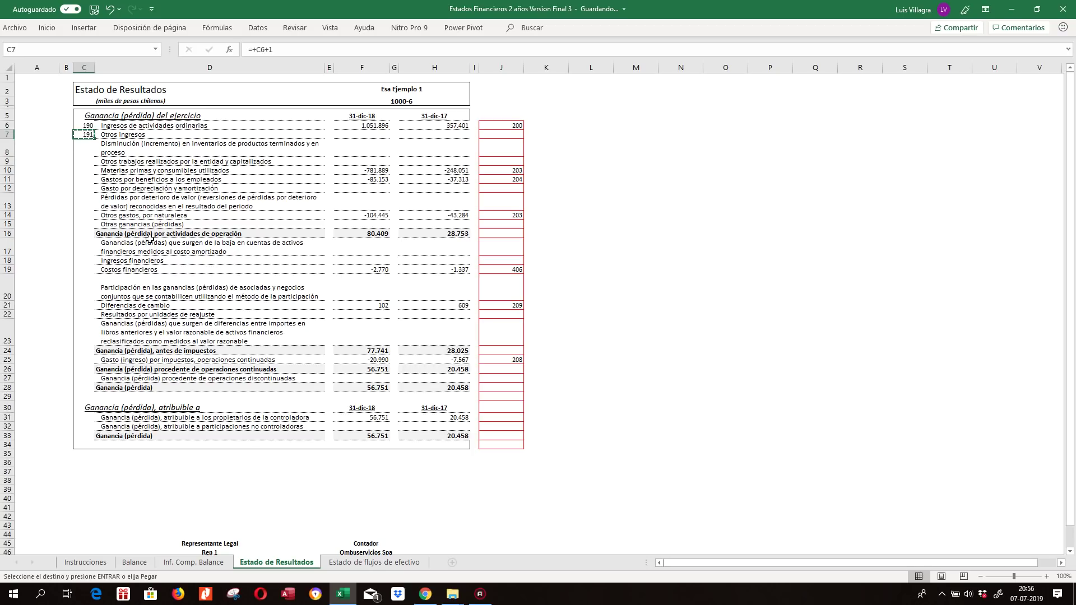
{"action": "key", "text": "shift+Down"}
{"action": "key", "text": "shift+Down"}
{"action": "key", "text": "shift+Down"}
{"action": "key", "text": "shift+Down"}
{"action": "key", "text": "shift+Down"}
{"action": "key", "text": "shift+Down"}
{"action": "key", "text": "shift+Down"}
{"action": "key", "text": "shift+Down"}
{"action": "key", "text": "Return"}
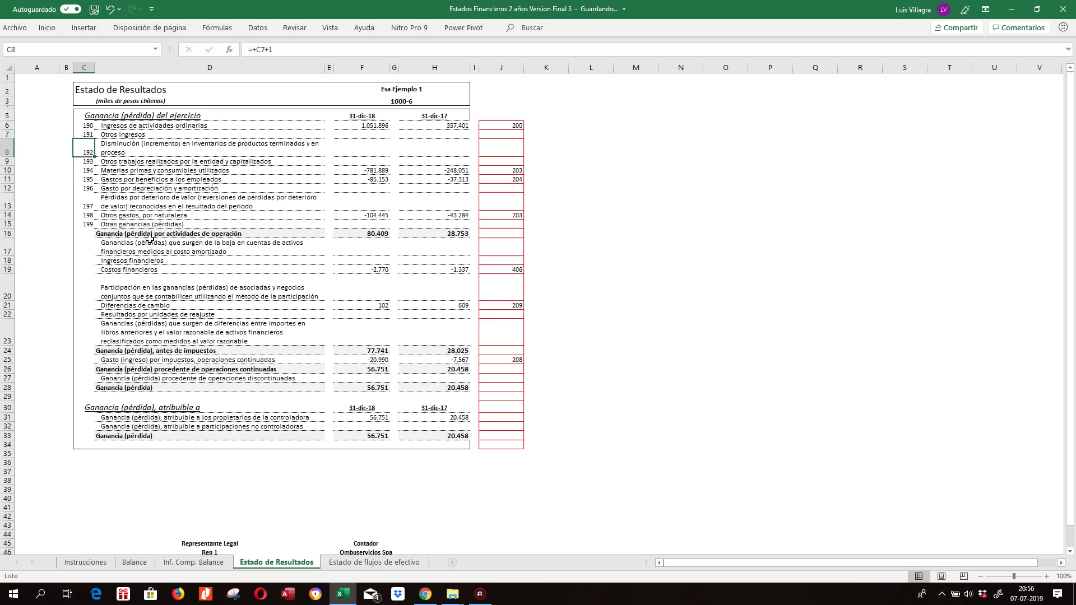
Set the starting code for Ingresos de actividades ordinarias in C6 to 180.
{"action": "key", "text": "Down"}
{"action": "key", "text": "Down"}
{"action": "key", "text": "Up"}
{"action": "key", "text": "Up"}
{"action": "key", "text": "Up"}
{"action": "key", "text": "Up"}
{"action": "key", "text": "Up"}
{"action": "key", "text": "Up"}
{"action": "key", "text": "Up"}
{"action": "key", "text": "Up"}
{"action": "key", "text": "Up"}
{"action": "key", "text": "Up"}
{"action": "key", "text": "Up"}
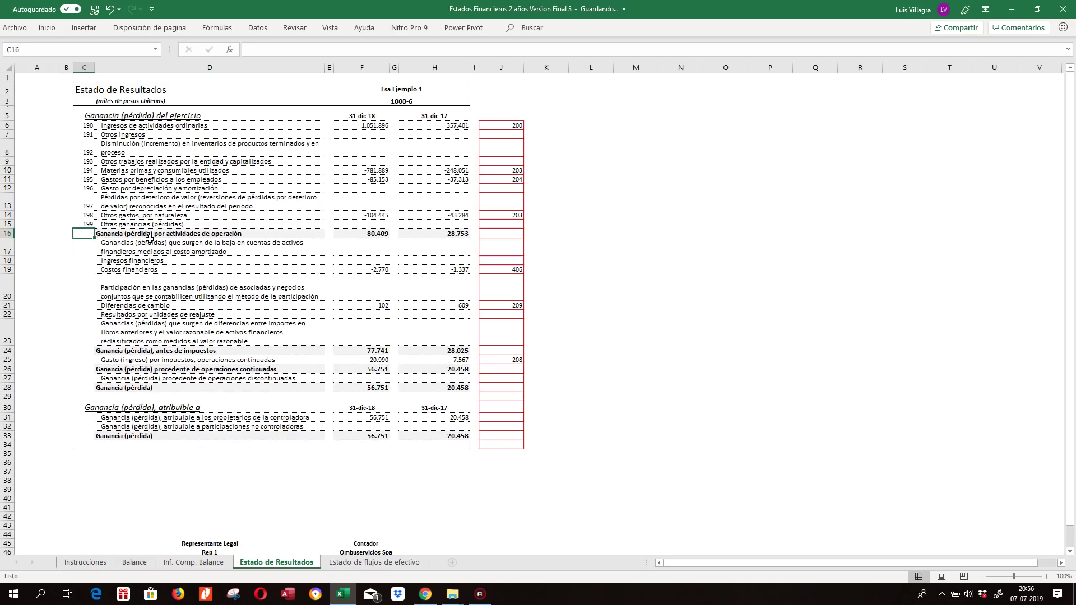
{"action": "type", "text": "180"}
{"action": "key", "text": "Return"}
Enter a formula adding 1 to C15 in C17 as the code for the first line below Ganancia (pérdida) por actividades de operación.
{"action": "key", "text": "Down"}
{"action": "key", "text": "Down"}
{"action": "key", "text": "Down"}
{"action": "key", "text": "Down"}
{"action": "key", "text": "Down"}
{"action": "key", "text": "Down"}
{"action": "key", "text": "Down"}
{"action": "key", "text": "Down"}
{"action": "key", "text": "Down"}
{"action": "key", "text": "Down"}
{"action": "type", "text": "+"}
{"action": "key", "text": "Up"}
{"action": "key", "text": "Up"}
{"action": "type", "text": "+1"}
{"action": "key", "text": "Return"}
Try to copy the C17 formula down to C18:C19.
{"action": "key", "text": "Up"}
{"action": "key", "text": "ctrl+c"}
{"action": "key", "text": "Down"}
{"action": "key", "text": "shift+Down"}
{"action": "key", "text": "ctrl+v"}
{"action": "key", "text": "Down"}
{"action": "key", "text": "Down"}
{"action": "key", "text": "Up"}
{"action": "key", "text": "Up"}
Enter formulas adding 1 to the cell above in C18 and C19 for Ingresos financieros and Costos financieros.
{"action": "type", "text": "+"}
{"action": "key", "text": "Up"}
{"action": "type", "text": "+1"}
{"action": "key", "text": "Return"}
{"action": "type", "text": "+"}
{"action": "key", "text": "Up"}
{"action": "type", "text": "+1"}
{"action": "key", "text": "Return"}
{"action": "key", "text": "Down"}
{"action": "key", "text": "Up"}
{"action": "type", "text": "+"}
{"action": "key", "text": "Up"}
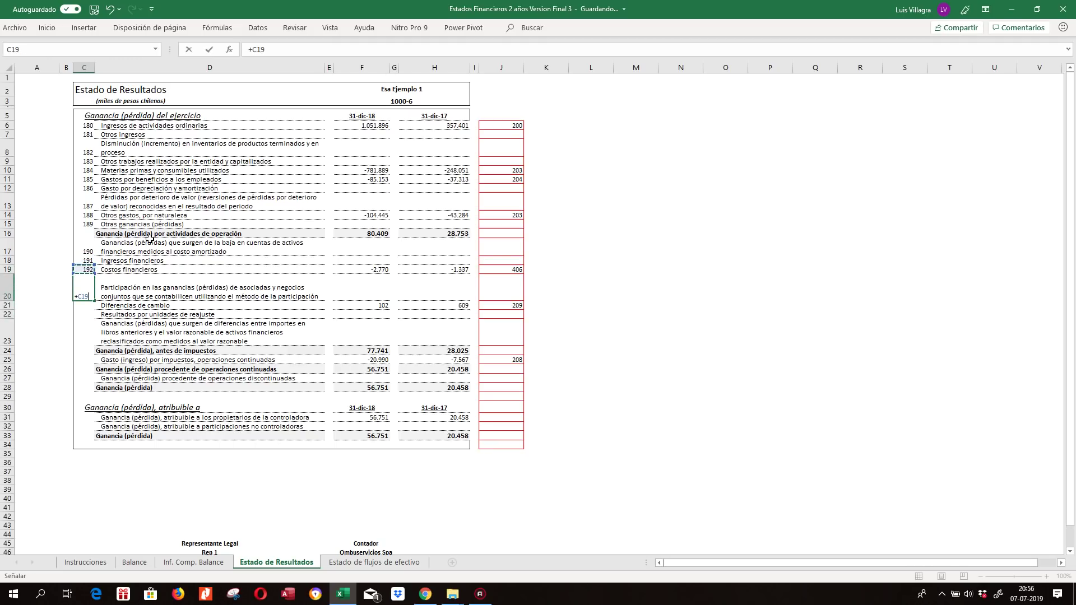
{"action": "key", "text": "Escape"}
Copy the C19 formula down through C20:C23 to number the lines before Ganancia (pérdida), antes de impuestos.
{"action": "key", "text": "Up"}
{"action": "key", "text": "ctrl+c"}
{"action": "key", "text": "Down"}
{"action": "key", "text": "ctrl+v"}
{"action": "key", "text": "Escape"}
{"action": "key", "text": "ctrl+c"}
{"action": "key", "text": "shift+Down"}
{"action": "key", "text": "shift+Down"}
{"action": "key", "text": "shift+Down"}
{"action": "key", "text": "ctrl+v"}
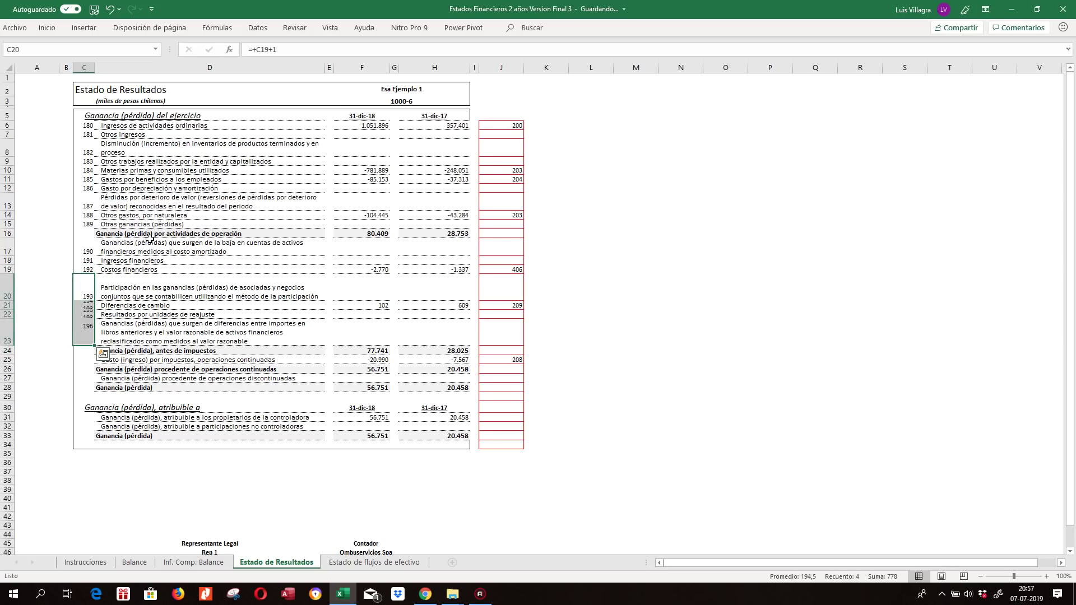
Enter a formula adding 1 to C23 in C25 as the code for Gasto (ingreso) por impuestos, operaciones continuadas.
{"action": "key", "text": "Down"}
{"action": "key", "text": "Down"}
{"action": "key", "text": "Down"}
{"action": "key", "text": "Down"}
{"action": "key", "text": "Down"}
{"action": "type", "text": "+"}
{"action": "key", "text": "Up"}
{"action": "key", "text": "Up"}
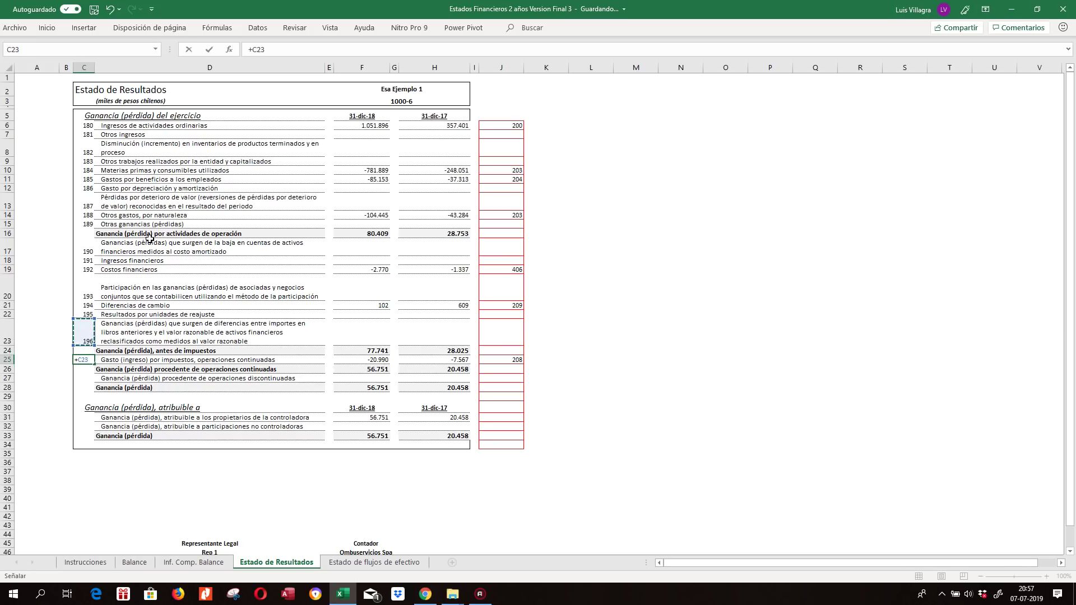
{"action": "key", "text": "Return"}
{"action": "key", "text": "Down"}
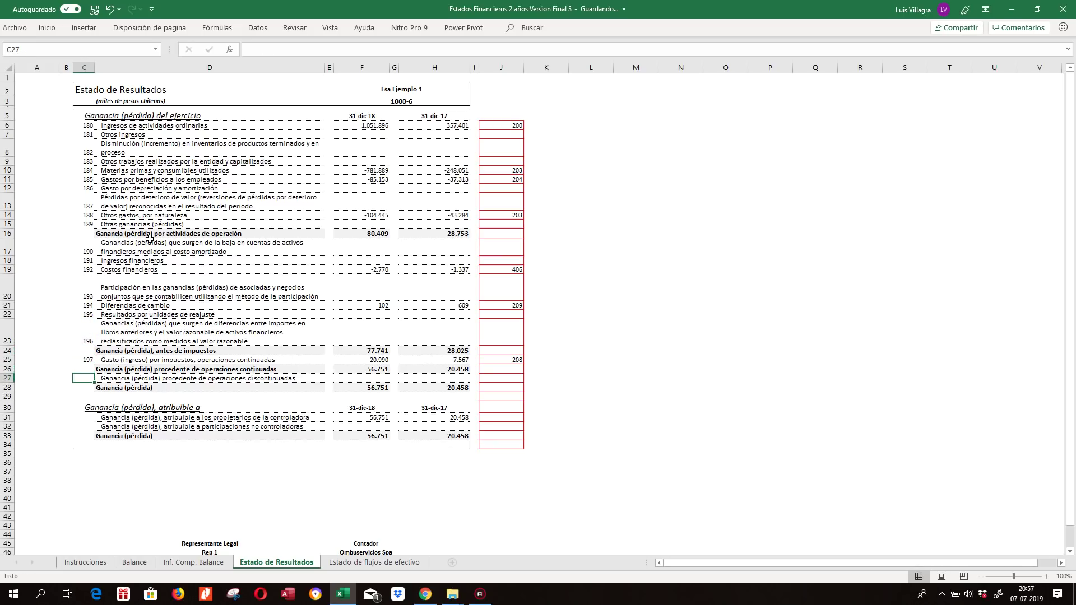
{"action": "type", "text": "+"}
{"action": "key", "text": "Up"}
{"action": "key", "text": "Up"}
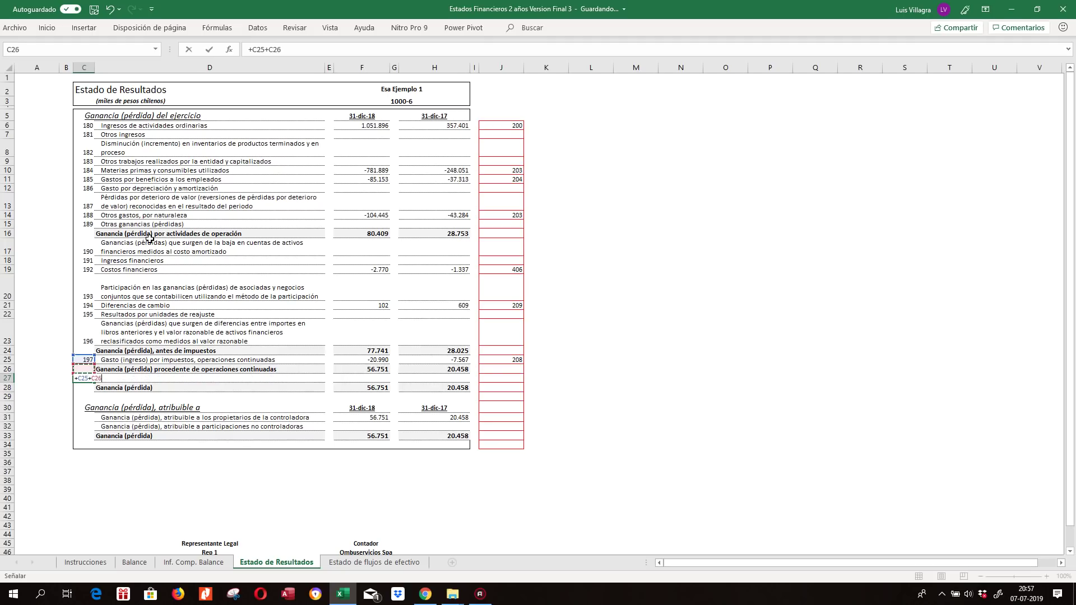
{"action": "key", "text": "Return"}
{"action": "key", "text": "Down"}
{"action": "key", "text": "Down"}
{"action": "key", "text": "Up"}
{"action": "key", "text": "Up"}
{"action": "key", "text": "Up"}
Enter a formula adding 1 to C25 in C27 as the code for Ganancia (pérdida) procedente de operaciones discontinuadas.
{"action": "type", "text": "+"}
{"action": "key", "text": "Up"}
{"action": "key", "text": "Up"}
{"action": "type", "text": "+1"}
{"action": "key", "text": "Return"}
Code the two Ganancia (pérdida), atribuible a lines with formulas adding 1 to C27 in C31 and 1 to C31 in C32.
{"action": "key", "text": "Down"}
{"action": "key", "text": "Down"}
{"action": "key", "text": "Down"}
{"action": "type", "text": "+"}
{"action": "key", "text": "Up"}
{"action": "key", "text": "Up"}
{"action": "key", "text": "Up"}
{"action": "key", "text": "Up"}
{"action": "type", "text": "+1"}
{"action": "key", "text": "Return"}
{"action": "type", "text": "+"}
{"action": "key", "text": "Up"}
{"action": "type", "text": "+1"}
{"action": "key", "text": "Return"}
Change the starting code for Ingresos de actividades ordinarias in C6 to 170.
{"action": "key", "text": "Up"}
{"action": "key", "text": "Up"}
{"action": "key", "text": "Up"}
{"action": "key", "text": "Up"}
{"action": "key", "text": "Up"}
{"action": "key", "text": "Up"}
{"action": "key", "text": "Up"}
{"action": "key", "text": "Up"}
{"action": "key", "text": "Up"}
{"action": "key", "text": "Up"}
{"action": "key", "text": "Up"}
{"action": "key", "text": "Up"}
{"action": "key", "text": "Up"}
{"action": "key", "text": "Up"}
{"action": "key", "text": "Up"}
{"action": "key", "text": "Up"}
{"action": "key", "text": "Up"}
{"action": "key", "text": "Up"}
{"action": "key", "text": "Up"}
{"action": "key", "text": "Up"}
{"action": "key", "text": "Up"}
{"action": "key", "text": "Up"}
{"action": "key", "text": "Up"}
{"action": "key", "text": "Up"}
{"action": "key", "text": "Up"}
{"action": "key", "text": "Up"}
{"action": "key", "text": "Up"}
{"action": "type", "text": "170"}
{"action": "key", "text": "Return"}
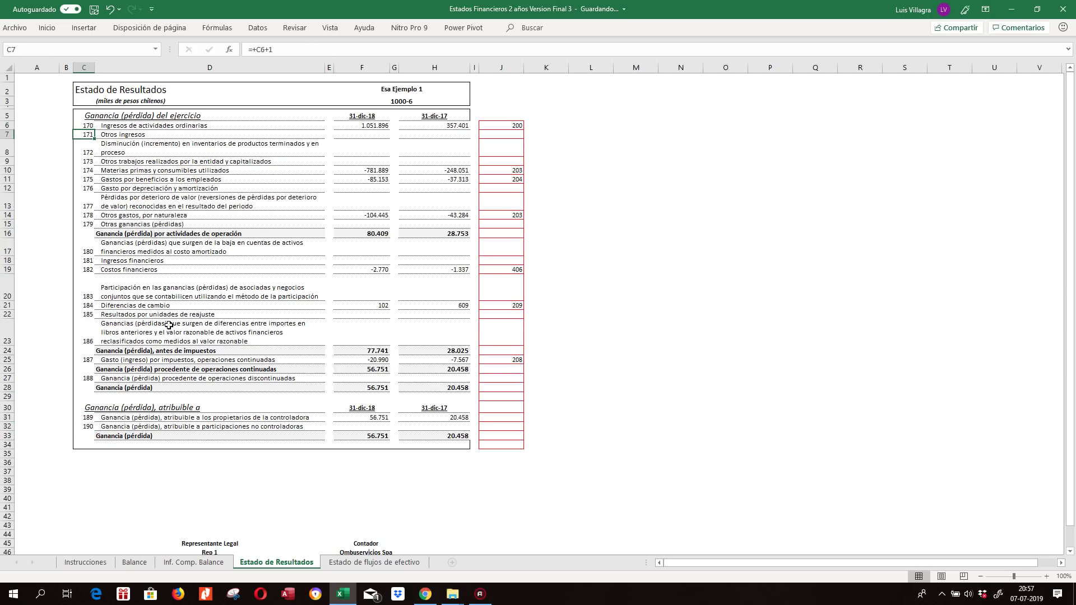
Review the column C line codes on the Balance sheet from Activos through Patrimonio.
{"action": "left_click", "coordinate": [209, 565]}
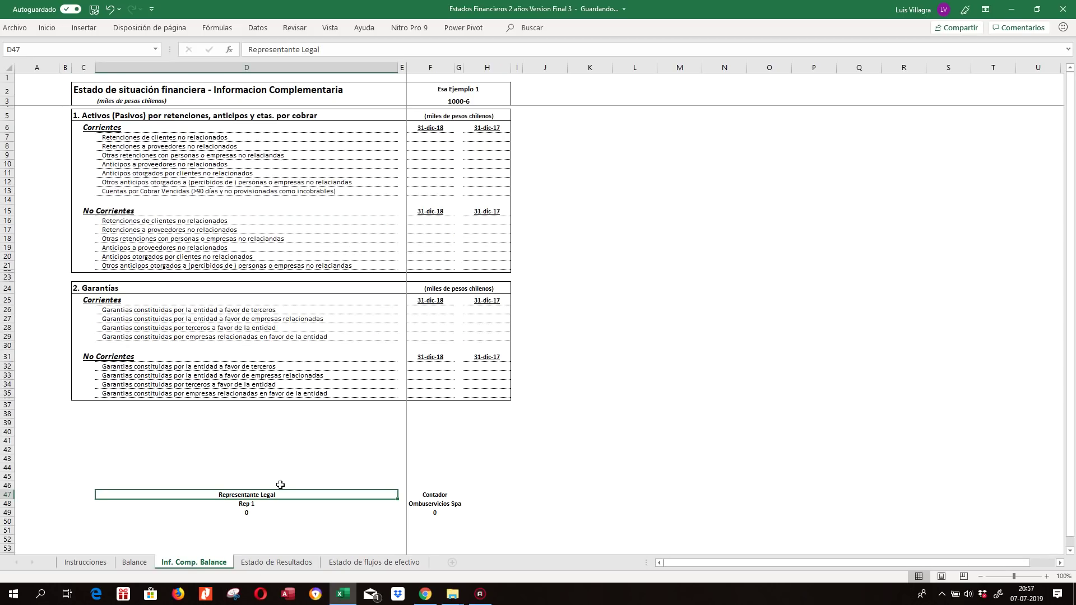
{"action": "left_click", "coordinate": [137, 562]}
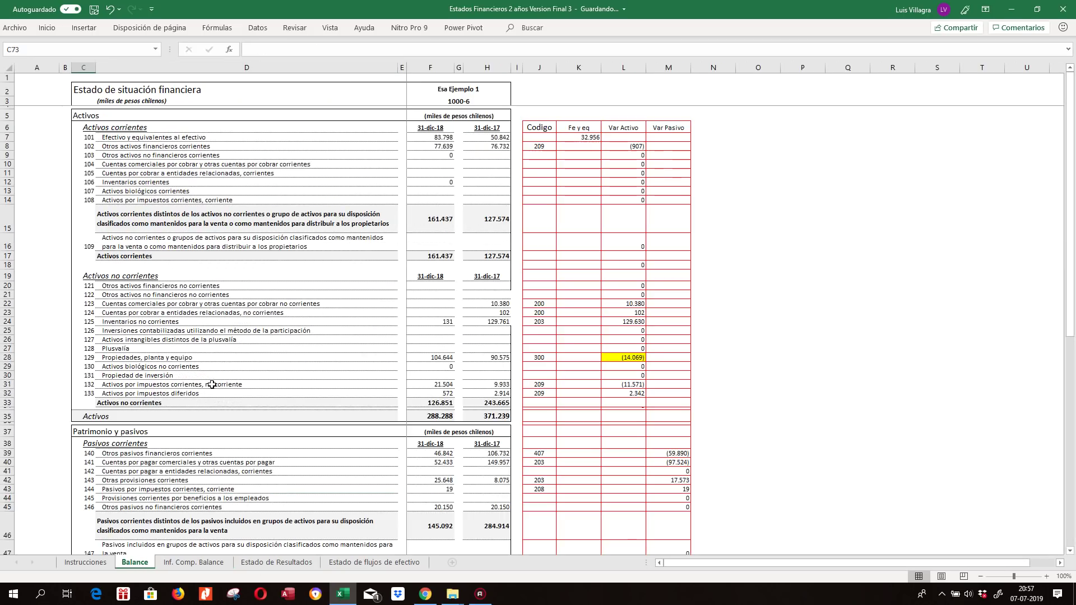
{"action": "scroll", "coordinate": [212, 384], "scroll_direction": "down", "scroll_amount": 10}
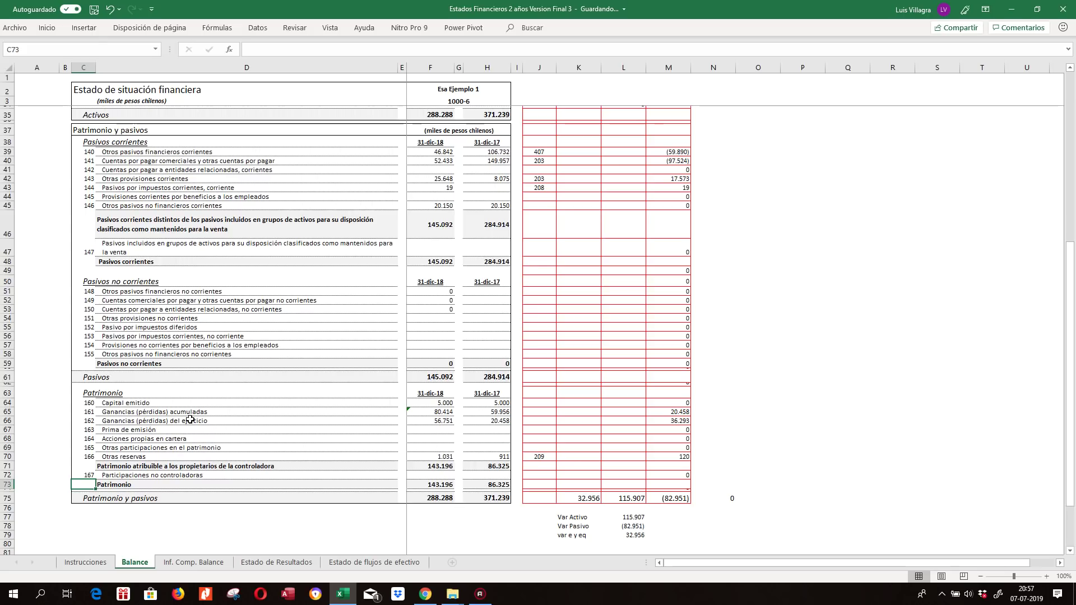
{"action": "scroll", "coordinate": [190, 419], "scroll_direction": "up", "scroll_amount": 10}
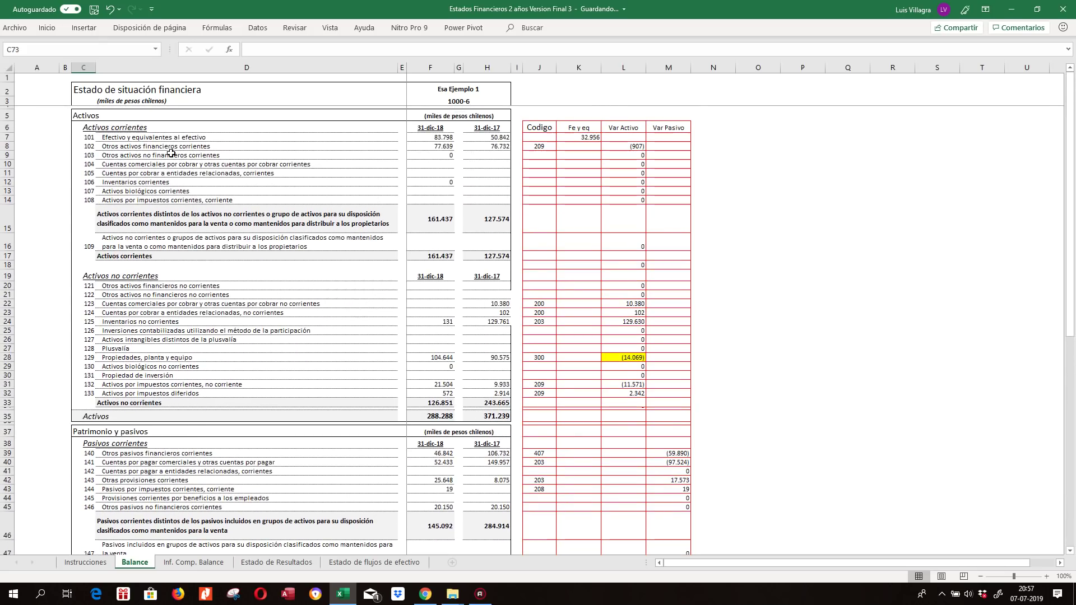
{"action": "left_click", "coordinate": [437, 140]}
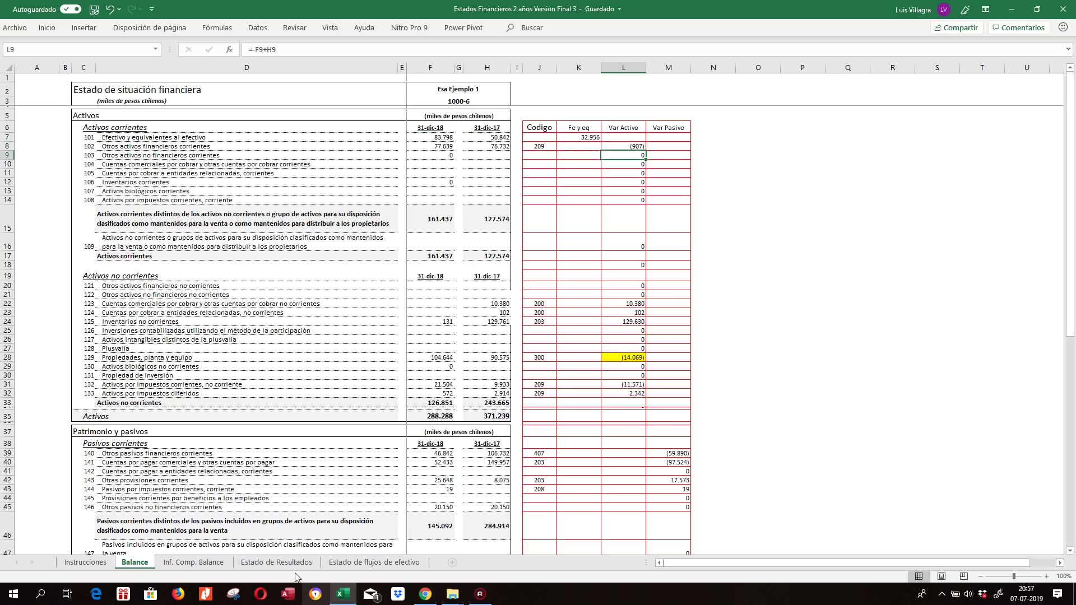
Look over Estado de Resultados and Estado de flujos de efectivo, and return to the Balance sheet.
{"action": "left_click", "coordinate": [194, 562]}
{"action": "left_click", "coordinate": [278, 563]}
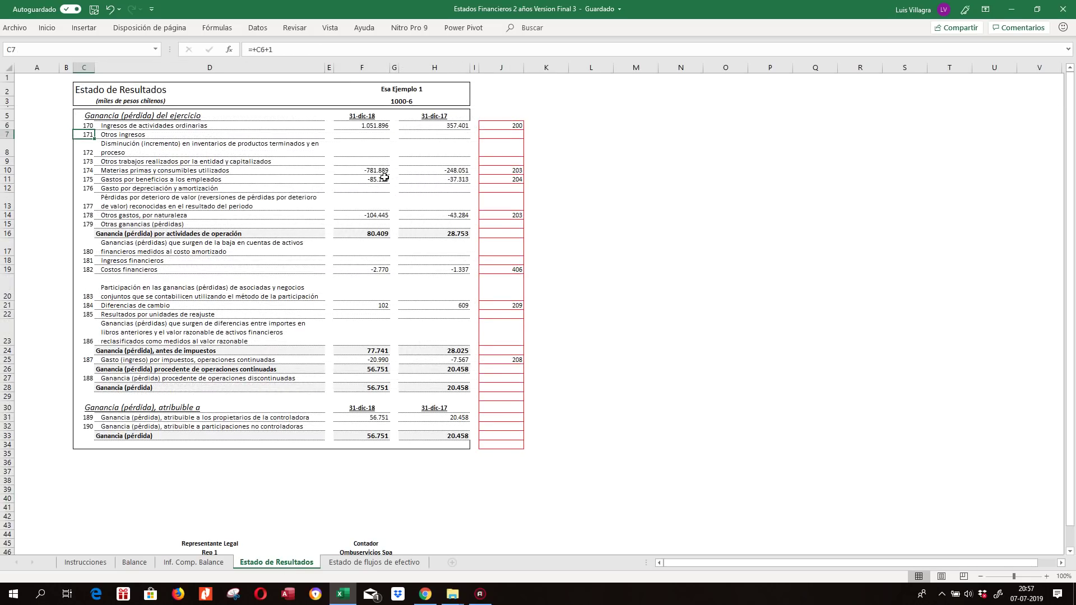
{"action": "left_click", "coordinate": [366, 563]}
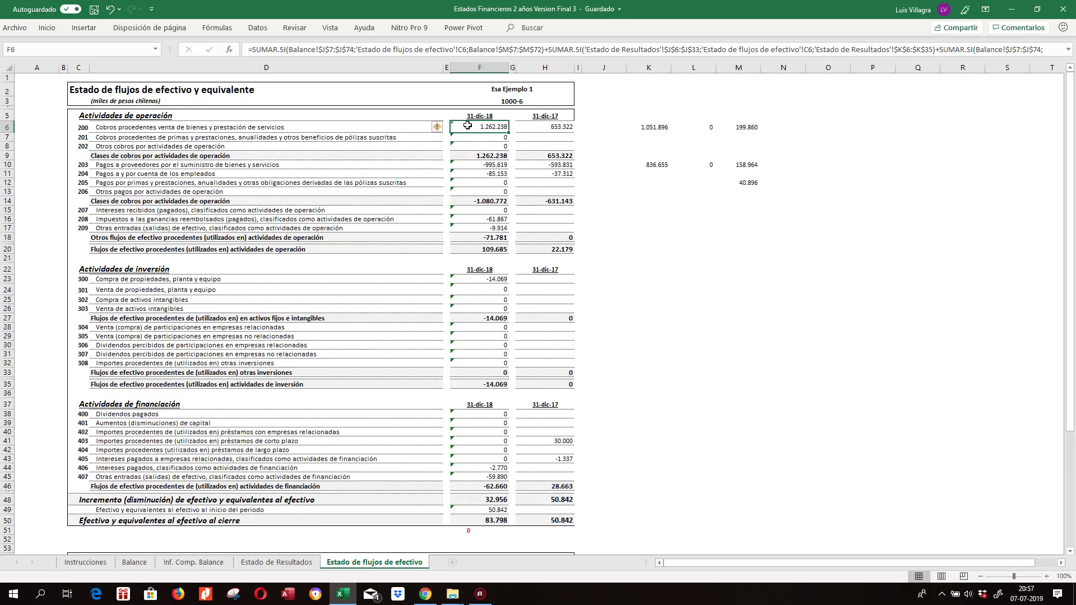
{"action": "left_click", "coordinate": [138, 136]}
{"action": "left_click", "coordinate": [135, 562]}
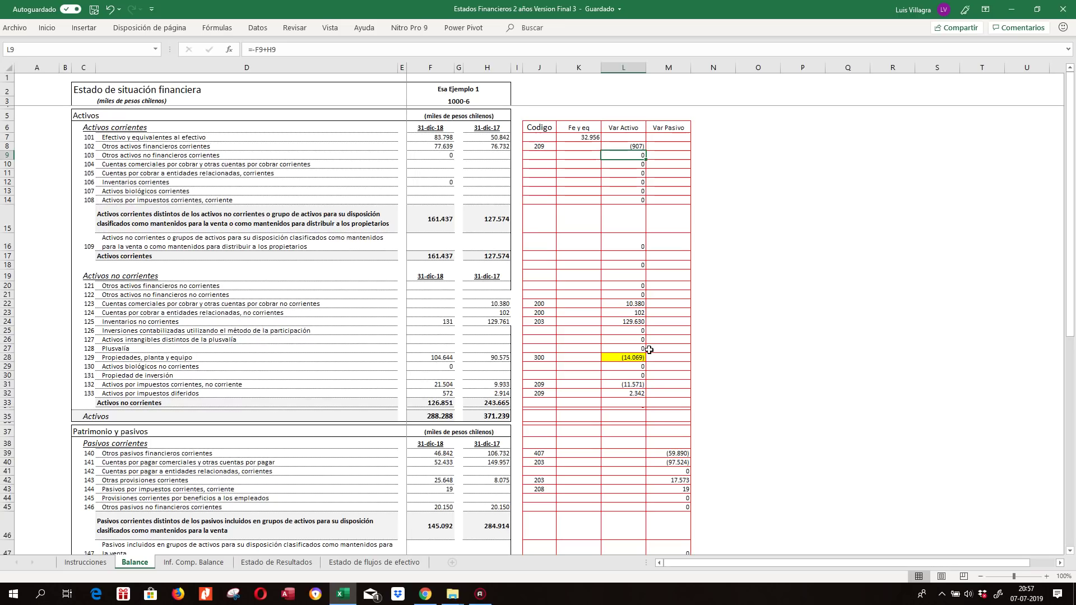
Examine on Estado de Resultados the cash flow codes in column J, comparing J6 with the F6 amount and checking J10, J11 and J14.
{"action": "left_click", "coordinate": [276, 562]}
{"action": "left_click", "coordinate": [523, 126]}
{"action": "left_click", "coordinate": [375, 126]}
{"action": "left_click", "coordinate": [519, 129]}
{"action": "left_click", "coordinate": [378, 125]}
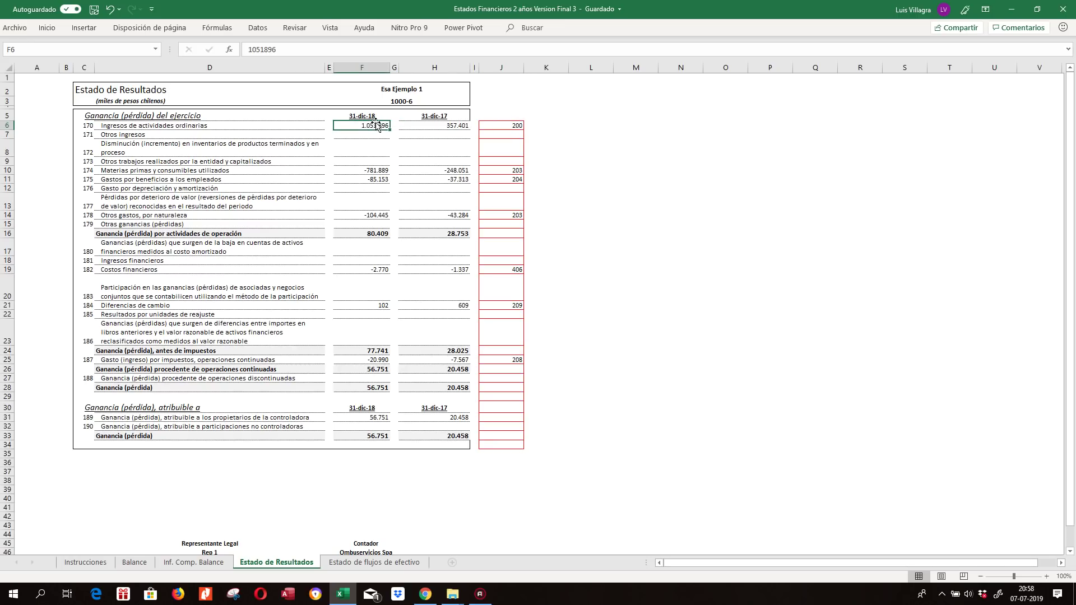
{"action": "left_click", "coordinate": [491, 125]}
{"action": "left_click", "coordinate": [511, 170]}
{"action": "left_click", "coordinate": [511, 180]}
{"action": "left_click", "coordinate": [515, 214]}
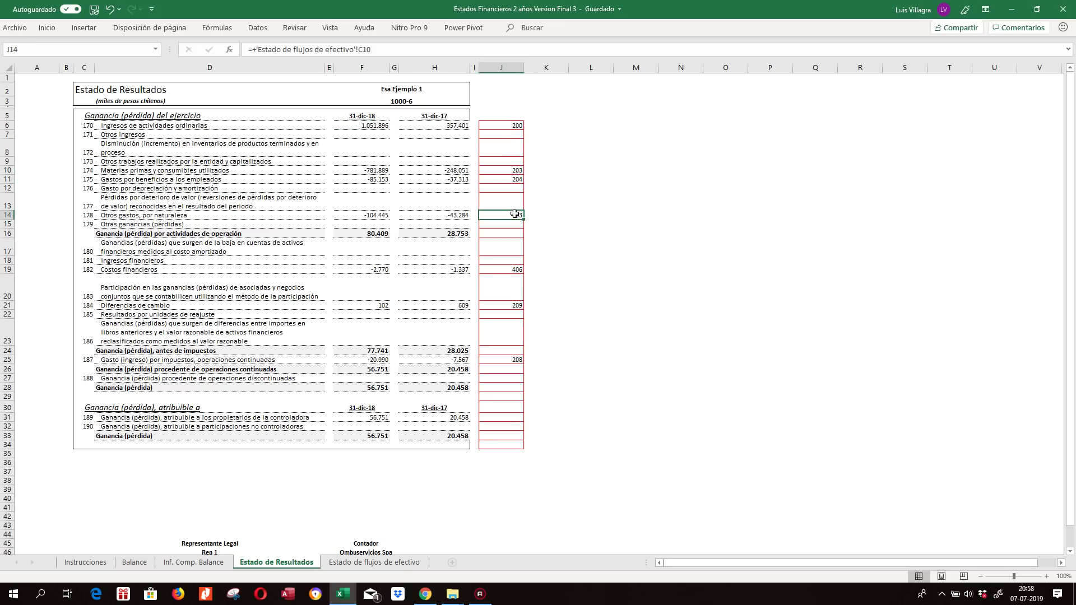
Check the cash increase, opening cash and closing cash cells F48, F49 and F50 on Estado de flujos de efectivo.
{"action": "left_click", "coordinate": [399, 563]}
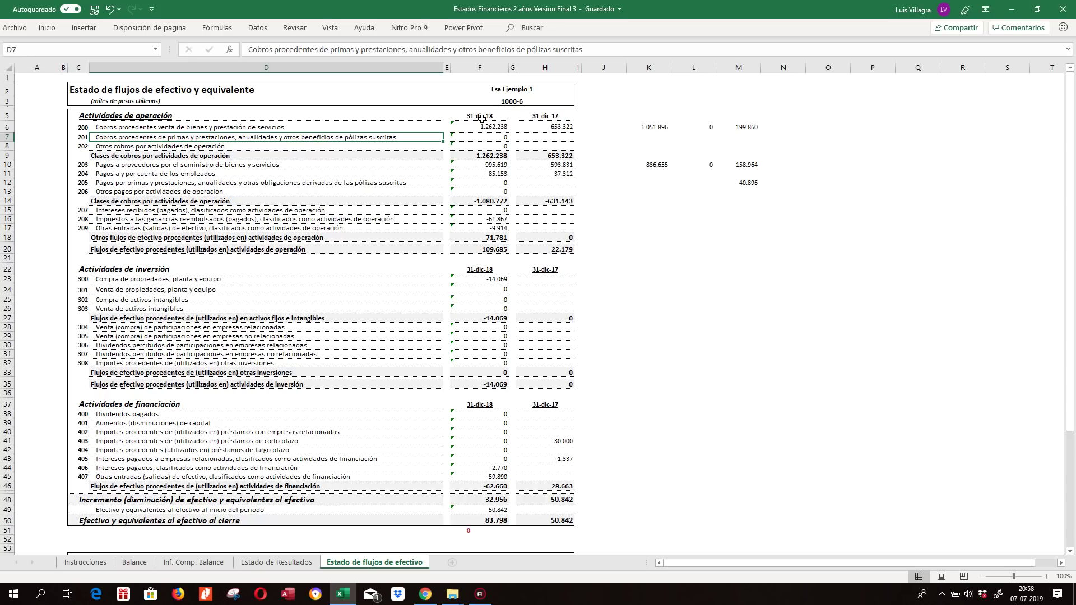
{"action": "left_click", "coordinate": [486, 502]}
{"action": "left_click", "coordinate": [498, 522]}
{"action": "left_click", "coordinate": [495, 503]}
{"action": "left_click", "coordinate": [499, 511]}
{"action": "left_click", "coordinate": [498, 499]}
{"action": "left_click", "coordinate": [500, 512]}
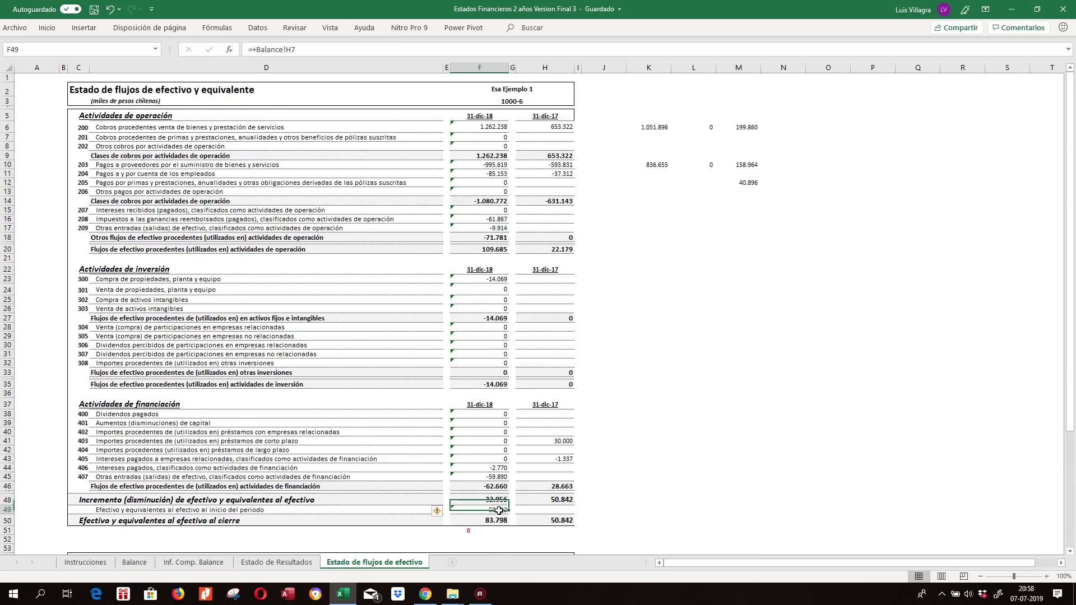
{"action": "left_click", "coordinate": [497, 521]}
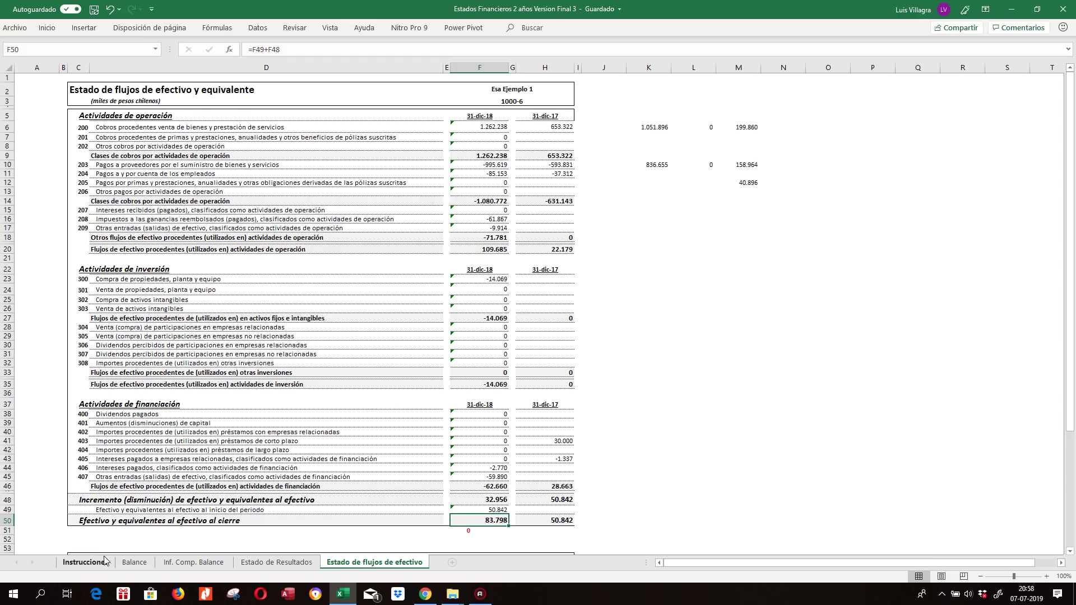
Compare closing cash with the Efectivo y equivalentes al efectivo amount in F7 of the Balance sheet.
{"action": "left_click", "coordinate": [135, 562]}
{"action": "left_click", "coordinate": [493, 148]}
{"action": "left_click", "coordinate": [446, 137]}
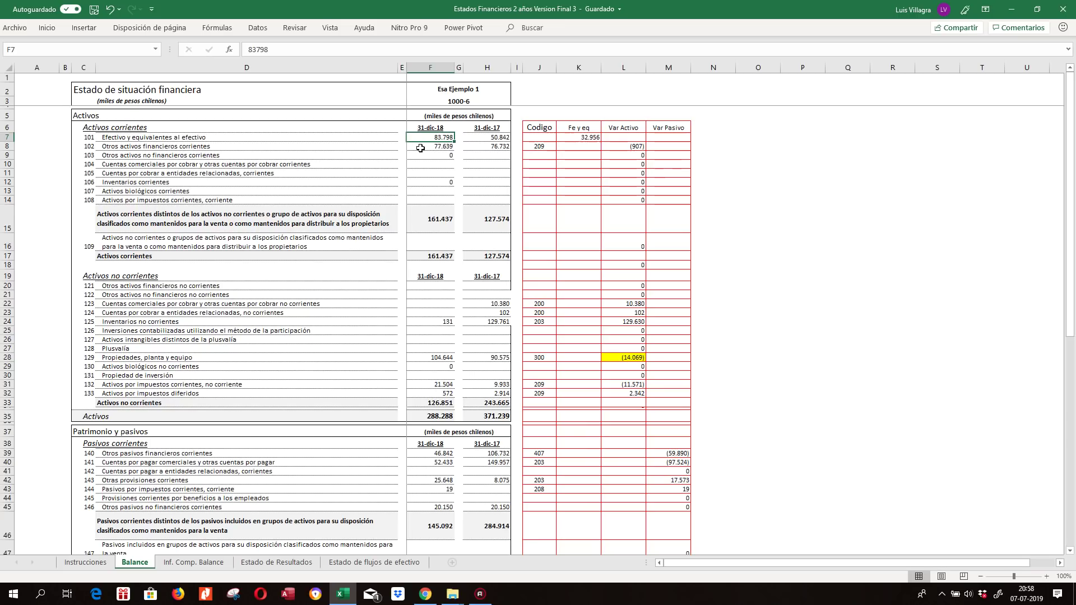
{"action": "left_click", "coordinate": [384, 154]}
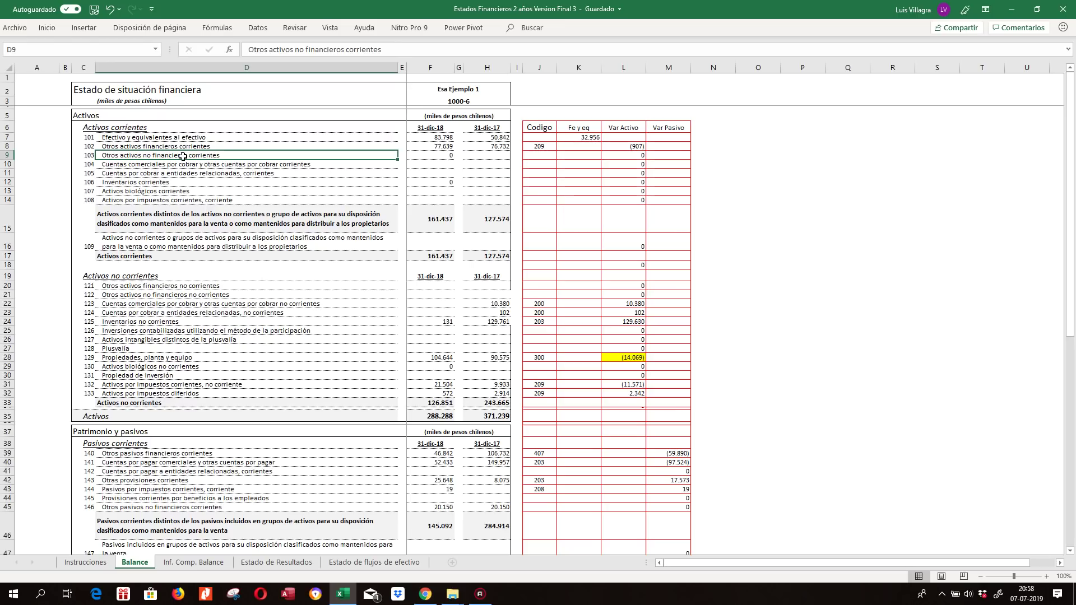
Examine the account descriptions in column D of the Balance sheet, from the current assets down into the non-current assets.
{"action": "key", "text": "Up"}
{"action": "key", "text": "Up"}
{"action": "key", "text": "Down"}
{"action": "key", "text": "Down"}
{"action": "key", "text": "Down"}
{"action": "key", "text": "Down"}
{"action": "key", "text": "Down"}
{"action": "key", "text": "Down"}
{"action": "key", "text": "Down"}
{"action": "key", "text": "Down"}
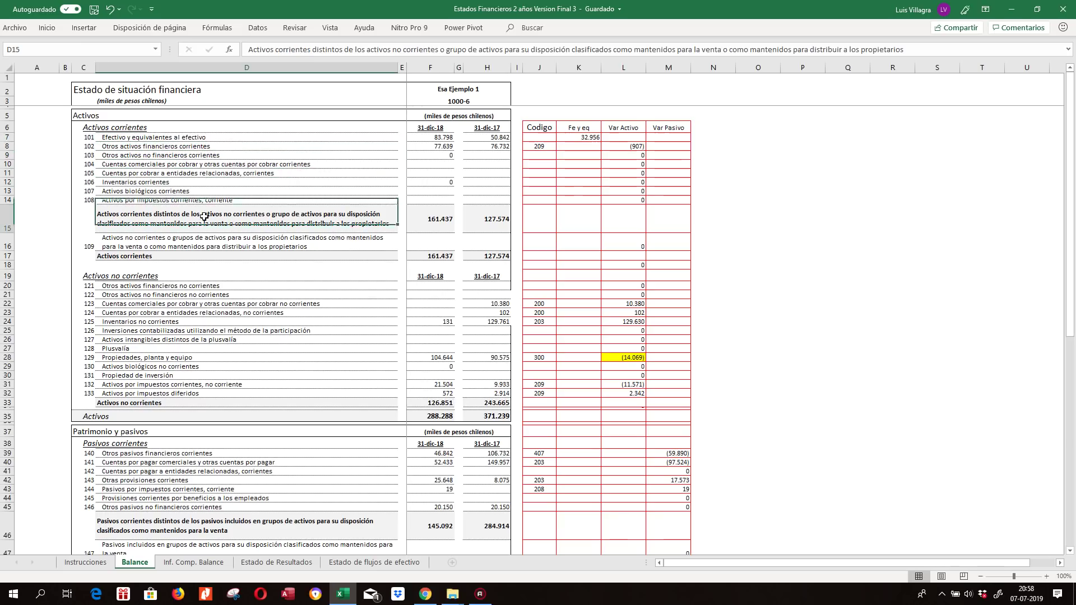
{"action": "key", "text": "Down"}
{"action": "key", "text": "Down"}
{"action": "key", "text": "Down"}
{"action": "key", "text": "Down"}
{"action": "key", "text": "Down"}
{"action": "key", "text": "Down"}
{"action": "key", "text": "Down"}
{"action": "key", "text": "Down"}
{"action": "key", "text": "Down"}
{"action": "key", "text": "Up"}
{"action": "key", "text": "Up"}
{"action": "key", "text": "Up"}
{"action": "key", "text": "Up"}
Move the label Cuentas por cobrar a entidades relacionadas, no corrientes from D23 to D5 and restore the workbook window to its smaller size.
{"action": "left_click", "coordinate": [243, 314]}
{"action": "left_click_drag", "start_coordinate": [243, 314], "coordinate": [242, 115]}
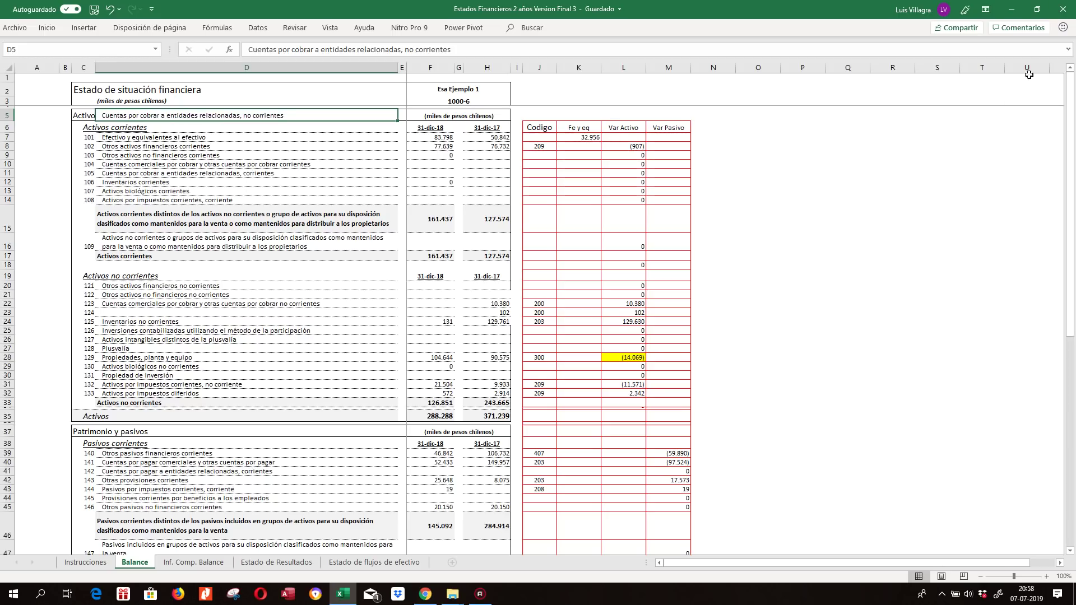
{"action": "left_click", "coordinate": [1037, 9]}
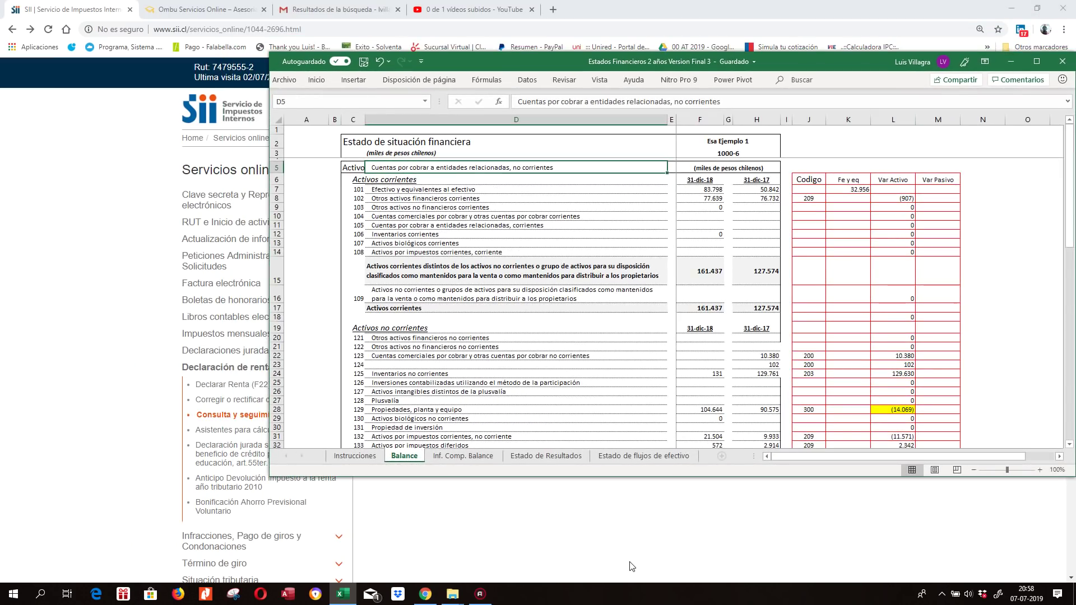